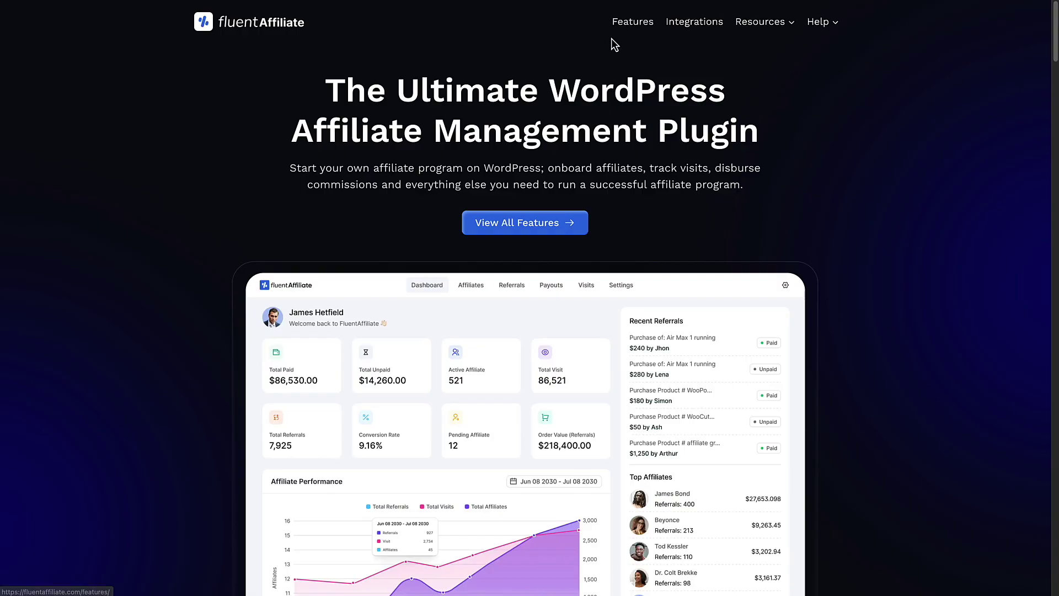
Step: Browse the Integrations page's platform cards from Forms and CRM through Membership, Donation and Theme
{"action": "left_click", "coordinate": [690, 25]}
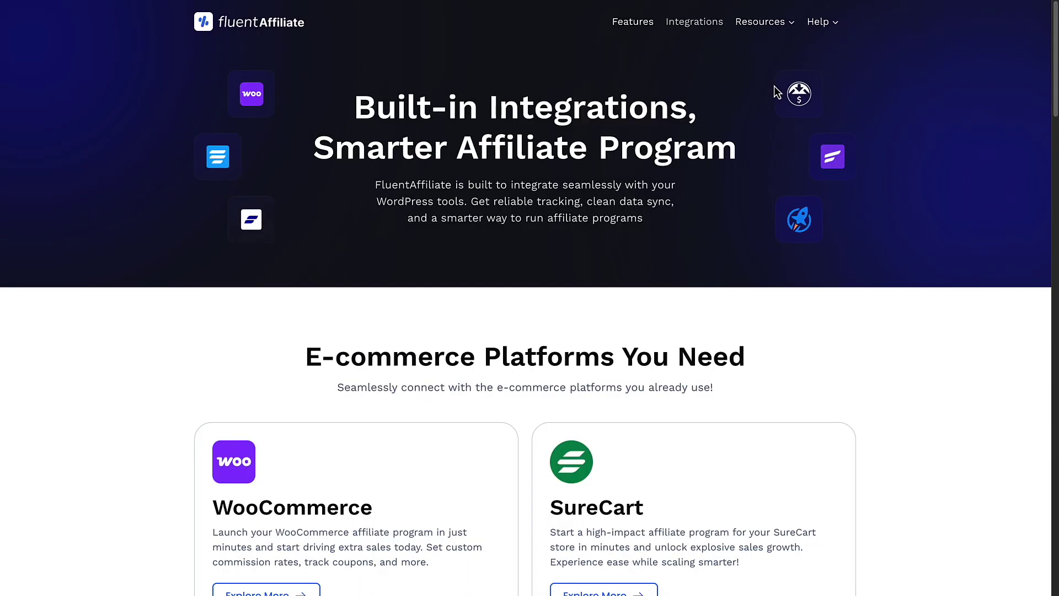
{"action": "scroll", "coordinate": [778, 91], "scroll_direction": "down", "scroll_amount": 1}
{"action": "scroll", "coordinate": [461, 114], "scroll_direction": "up", "scroll_amount": 1}
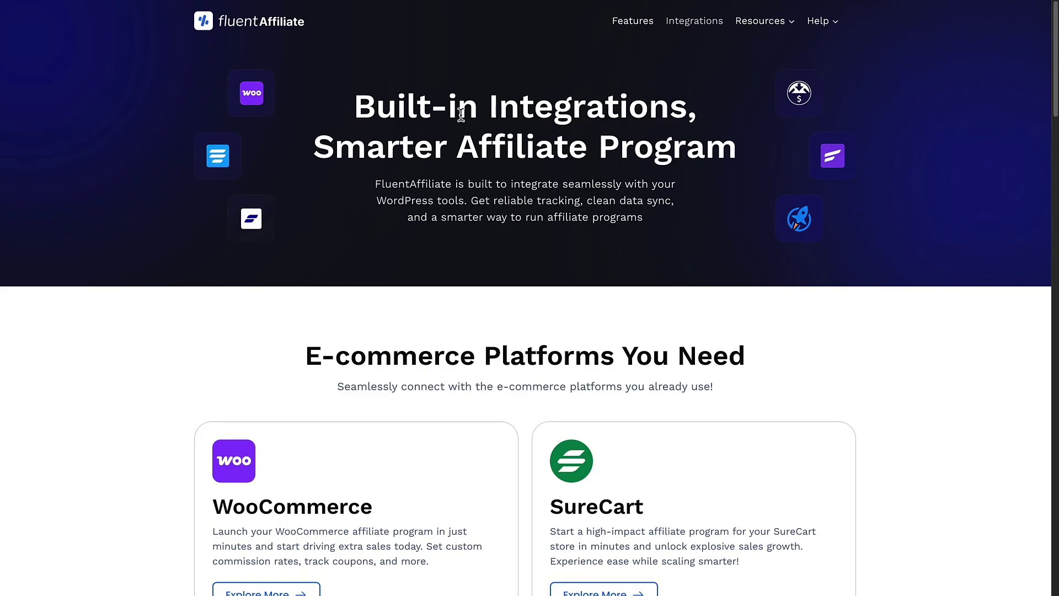
{"action": "scroll", "coordinate": [716, 104], "scroll_direction": "down", "scroll_amount": 3}
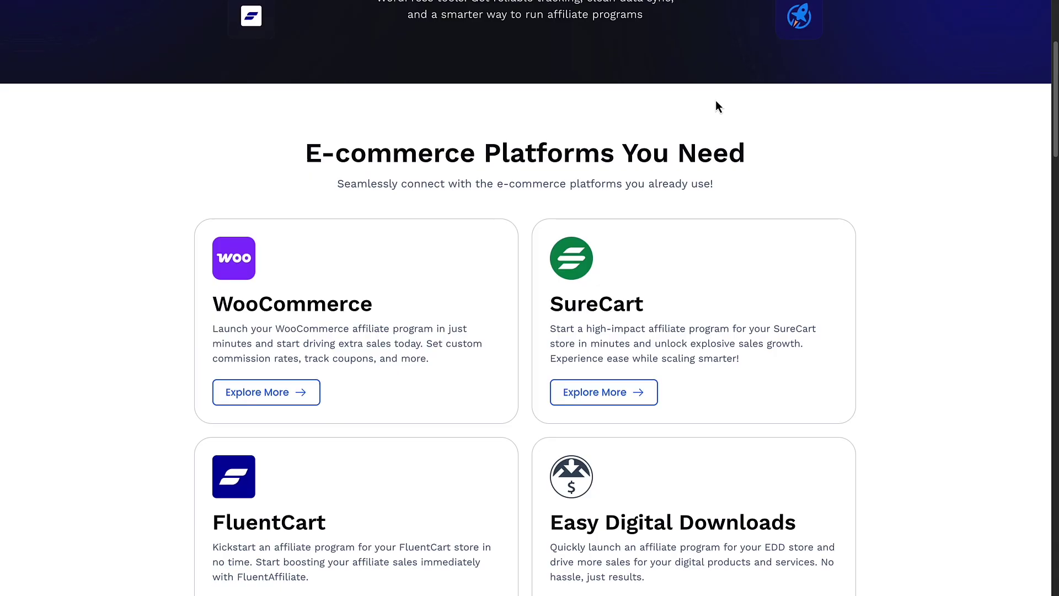
{"action": "scroll", "coordinate": [716, 100], "scroll_direction": "down", "scroll_amount": 3}
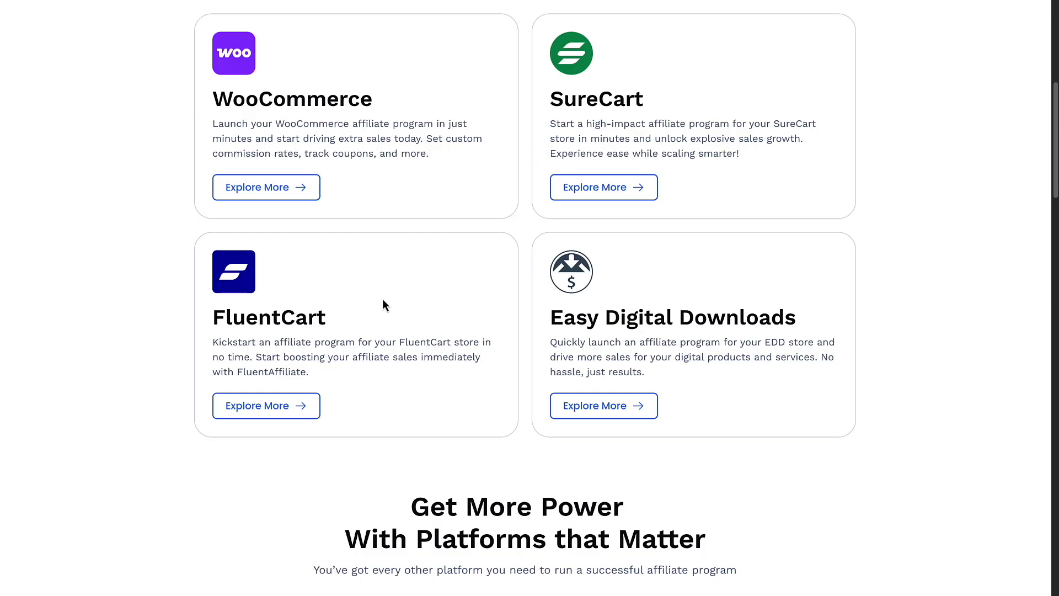
{"action": "scroll", "coordinate": [384, 303], "scroll_direction": "down", "scroll_amount": 4}
{"action": "scroll", "coordinate": [384, 302], "scroll_direction": "down", "scroll_amount": 4}
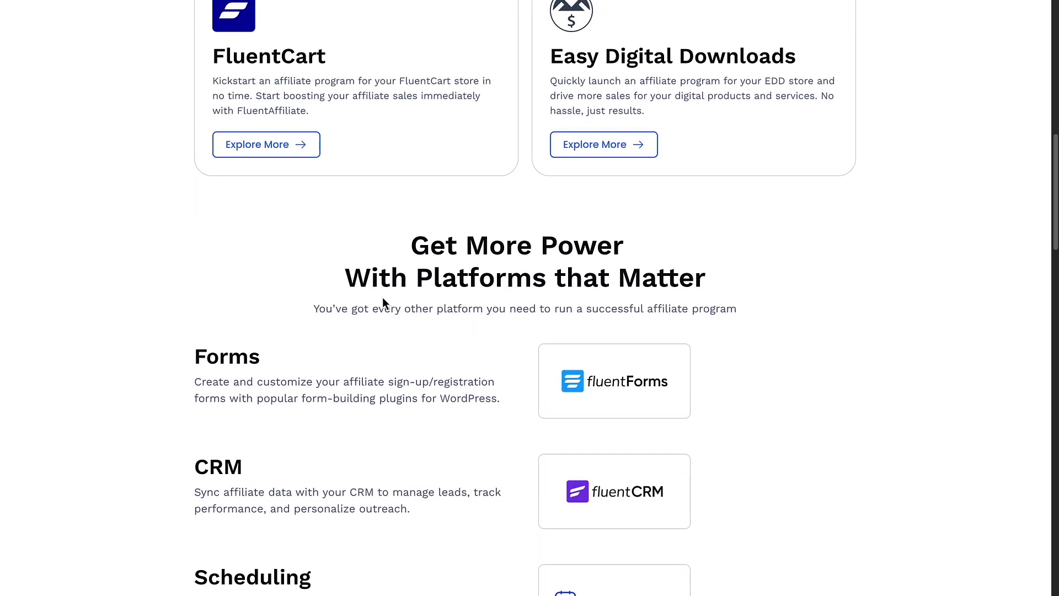
{"action": "scroll", "coordinate": [383, 301], "scroll_direction": "down", "scroll_amount": 2}
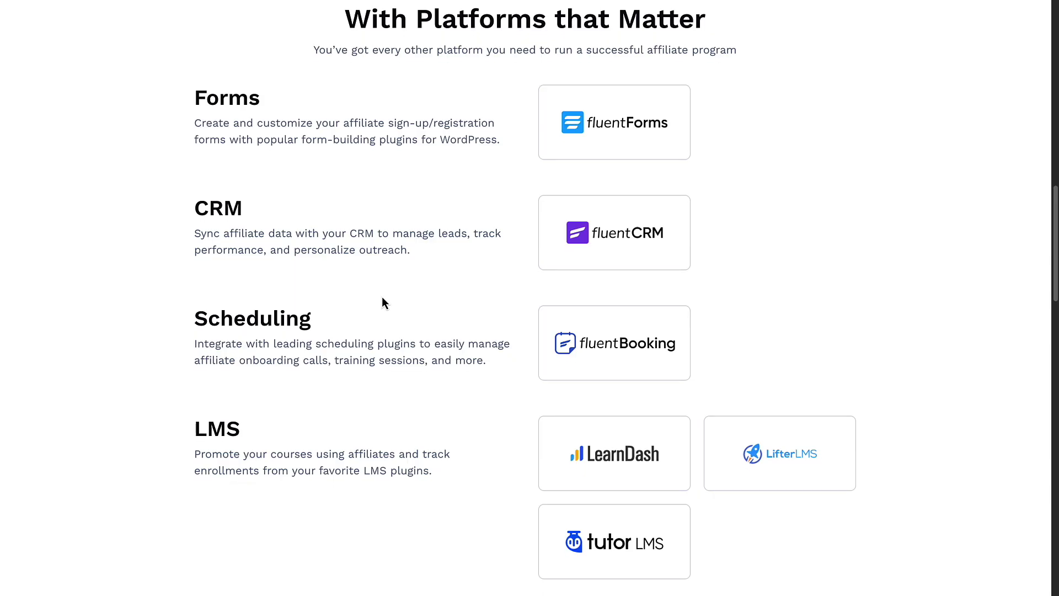
{"action": "scroll", "coordinate": [383, 298], "scroll_direction": "down", "scroll_amount": 2}
{"action": "scroll", "coordinate": [383, 300], "scroll_direction": "down", "scroll_amount": 3}
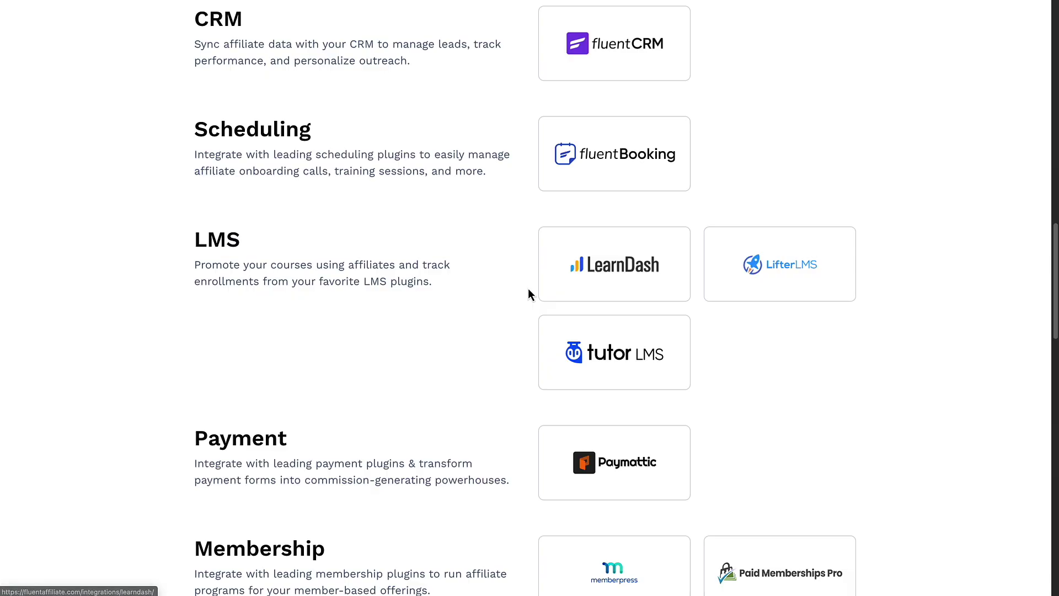
{"action": "scroll", "coordinate": [528, 288], "scroll_direction": "down", "scroll_amount": 3}
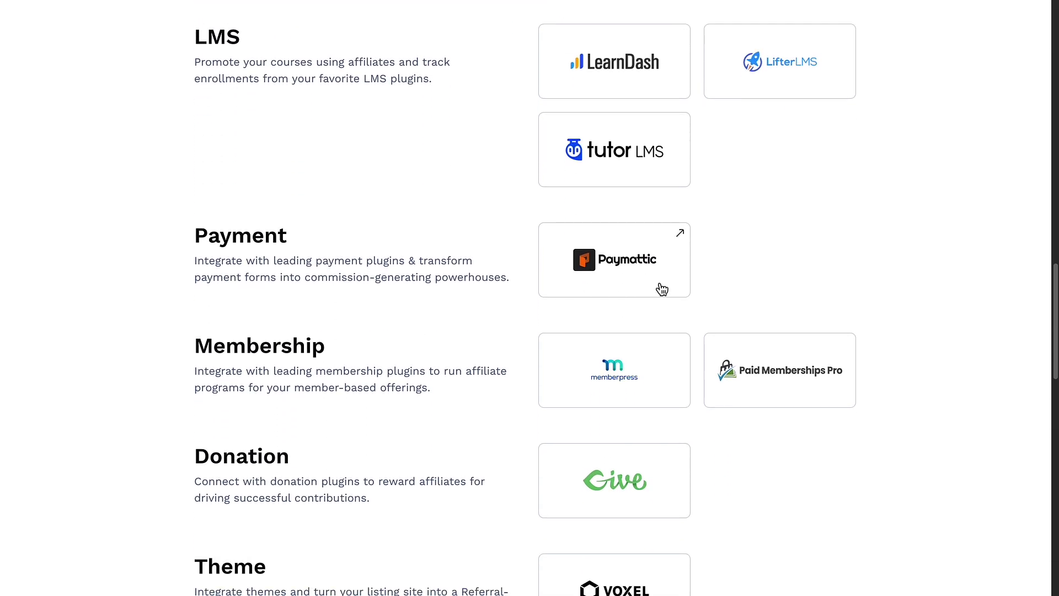
{"action": "scroll", "coordinate": [601, 275], "scroll_direction": "down", "scroll_amount": 1}
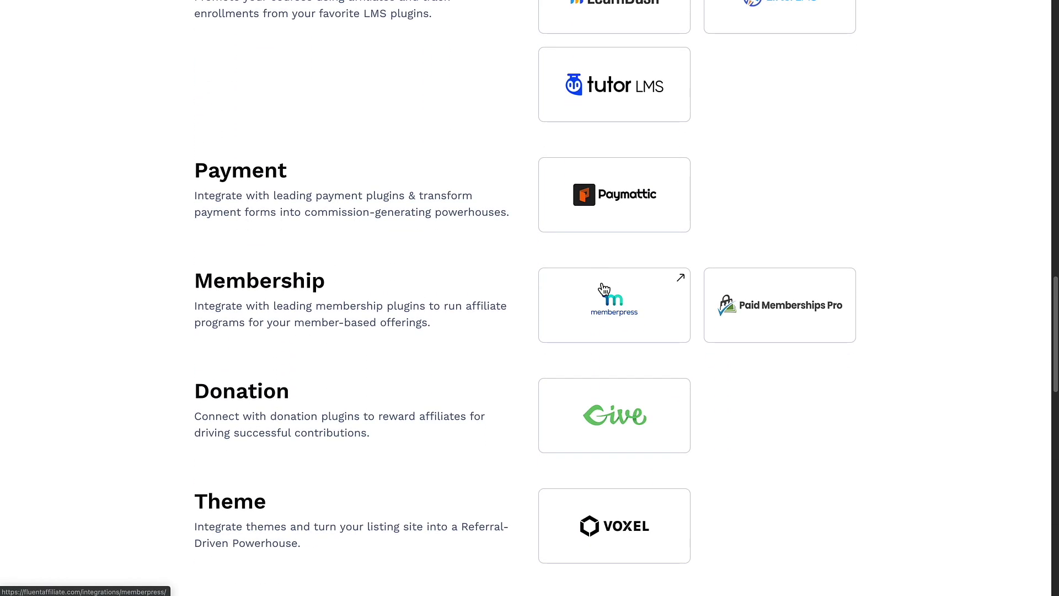
{"action": "scroll", "coordinate": [729, 298], "scroll_direction": "down", "scroll_amount": 2}
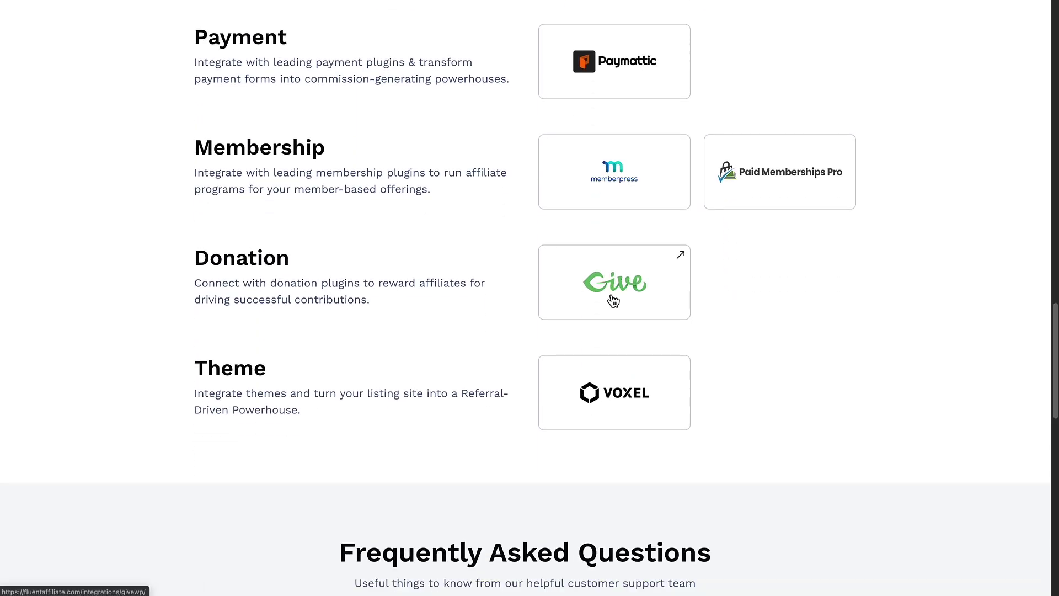
{"action": "scroll", "coordinate": [605, 372], "scroll_direction": "up", "scroll_amount": 10}
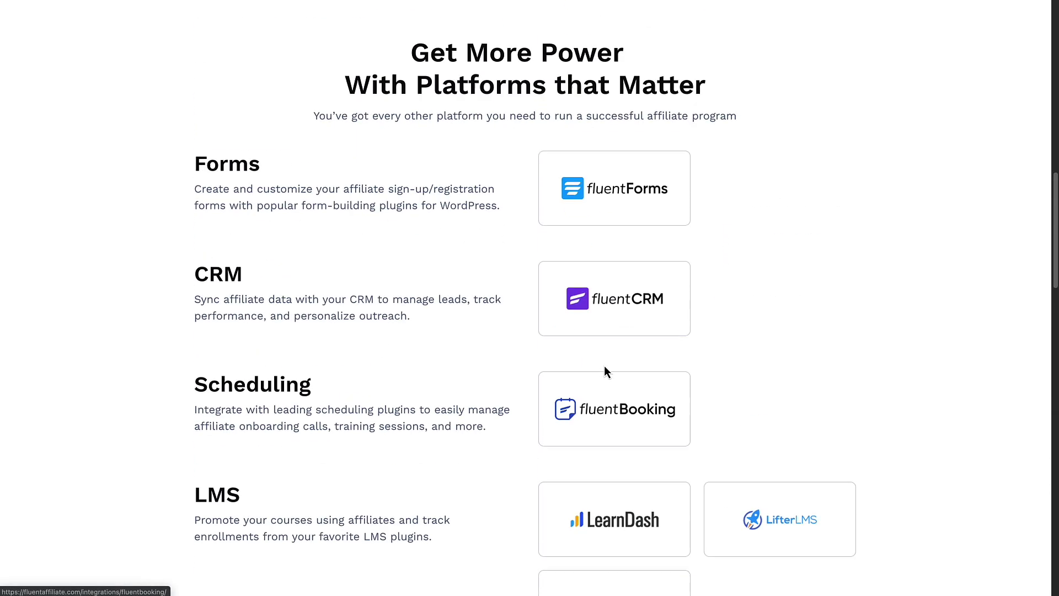
{"action": "scroll", "coordinate": [603, 365], "scroll_direction": "up", "scroll_amount": 10}
{"action": "scroll", "coordinate": [605, 364], "scroll_direction": "up", "scroll_amount": 3}
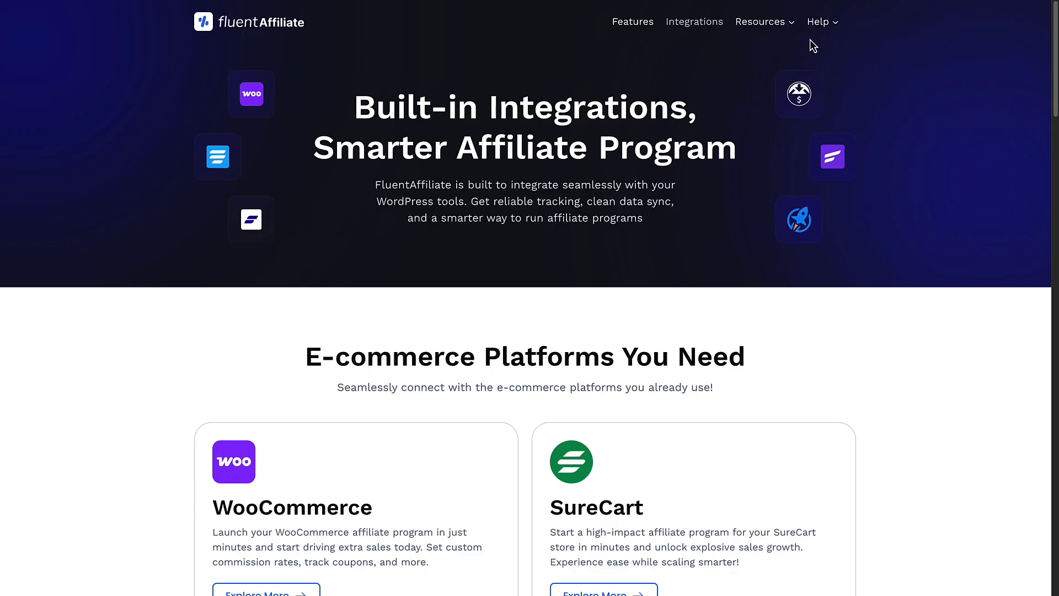
Step: Open the documentation's Admin Guide dashboard overview and scan its integrations and settings topics
{"action": "left_click", "coordinate": [821, 25]}
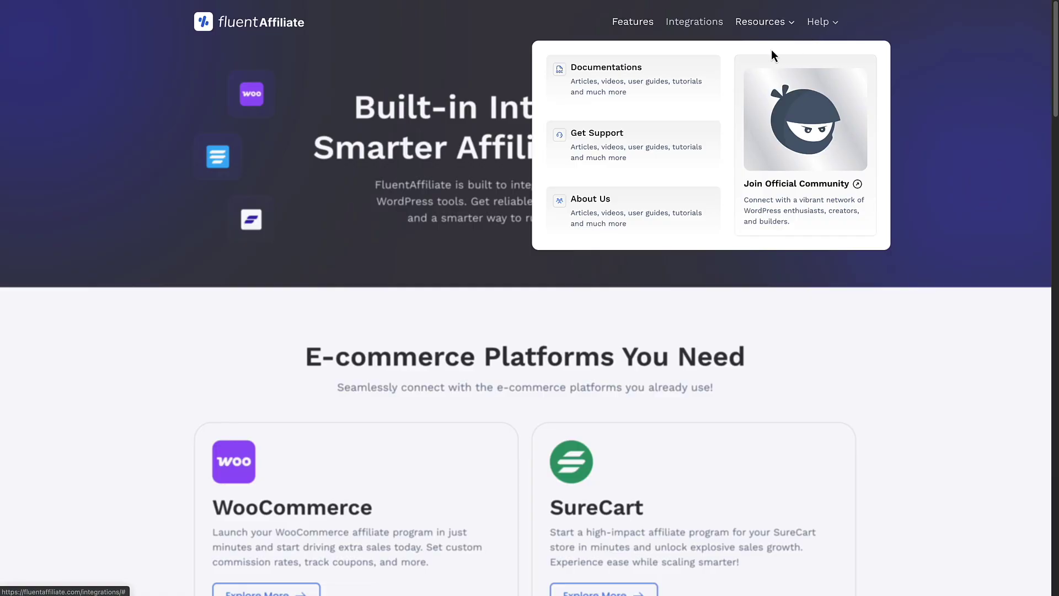
{"action": "left_click", "coordinate": [611, 76]}
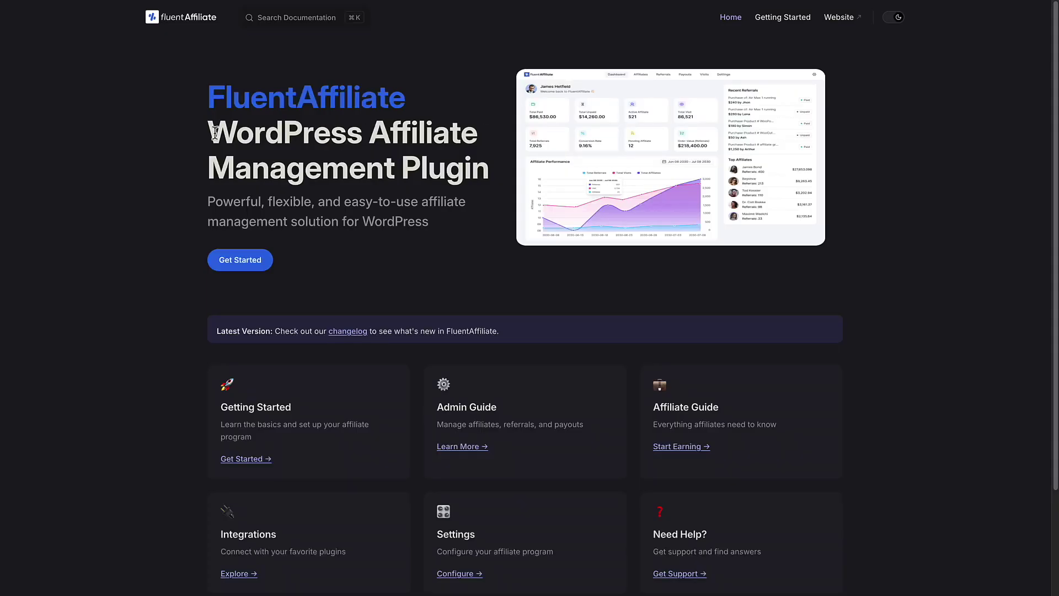
{"action": "scroll", "coordinate": [188, 142], "scroll_direction": "down", "scroll_amount": 2}
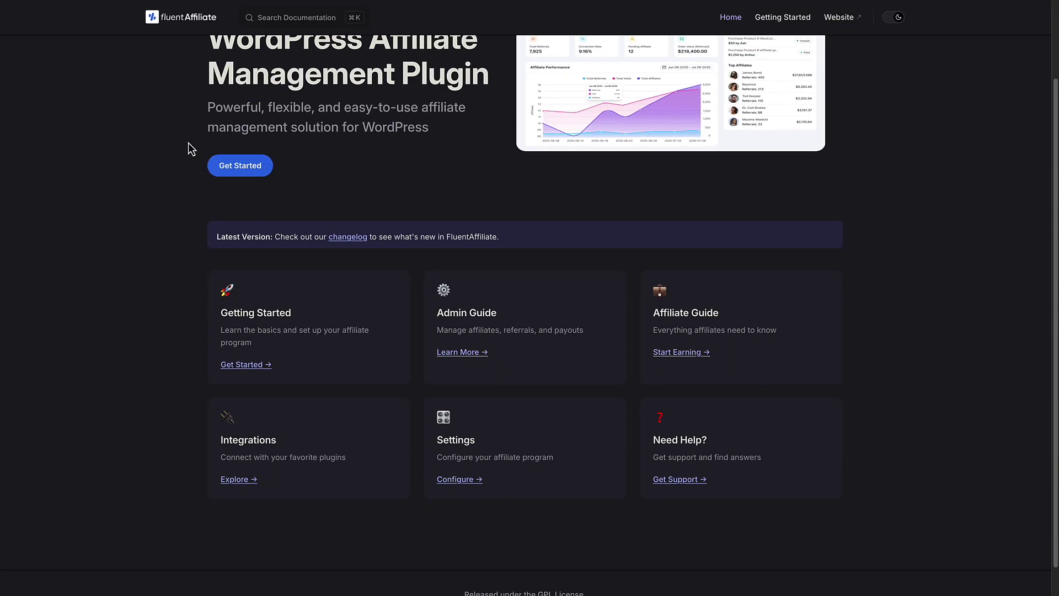
{"action": "left_click", "coordinate": [451, 354]}
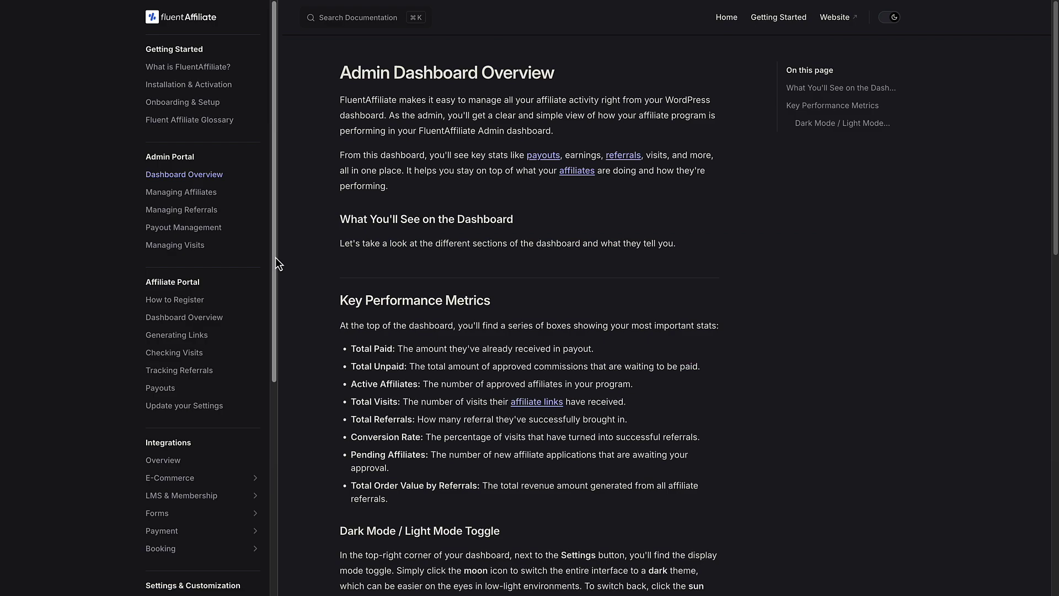
{"action": "scroll", "coordinate": [223, 231], "scroll_direction": "down", "scroll_amount": 5}
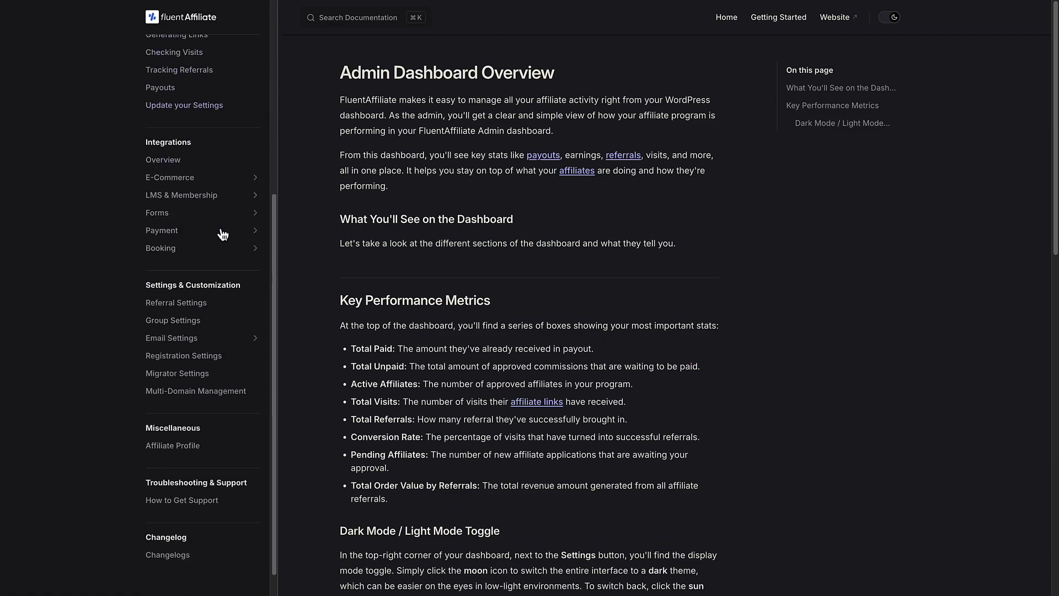
{"action": "scroll", "coordinate": [220, 230], "scroll_direction": "up", "scroll_amount": 6}
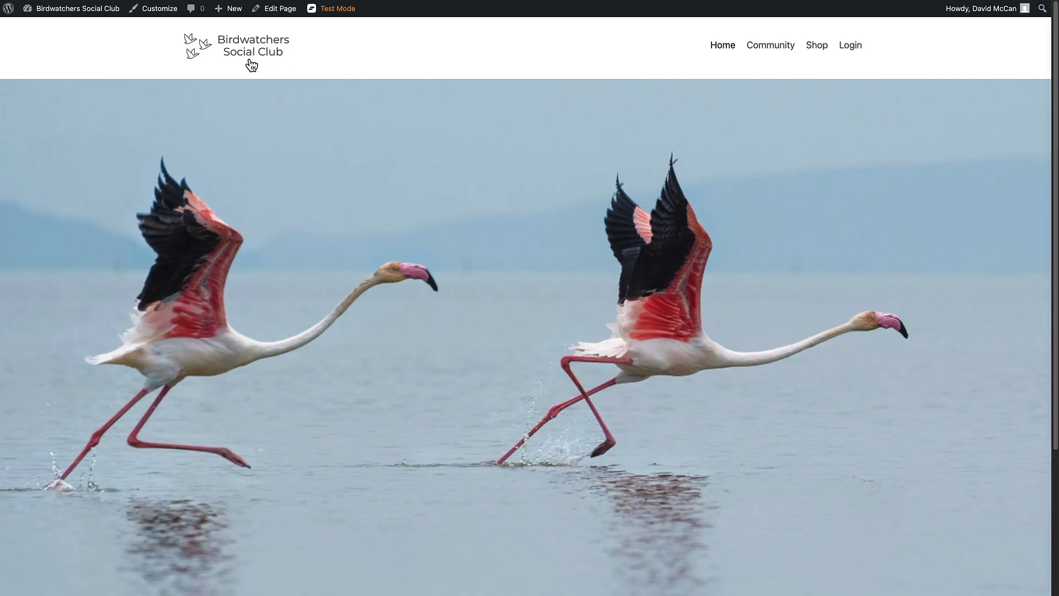
Step: Browse the Birdwatchers Social Club community feed and shop, then go to the admin Dashboard
{"action": "left_click", "coordinate": [765, 49]}
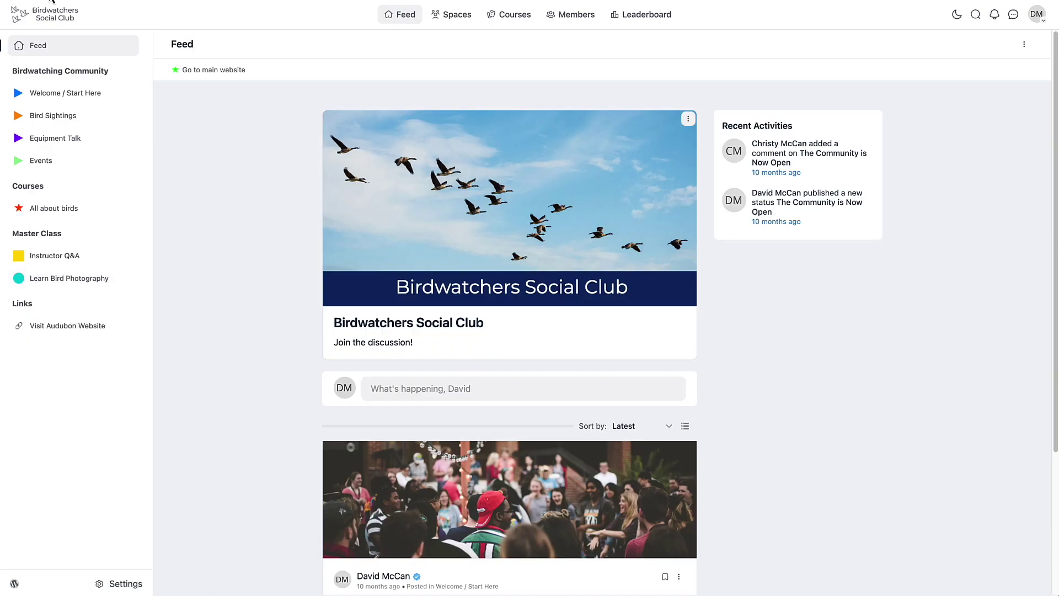
{"action": "left_click", "coordinate": [214, 69]}
{"action": "left_click", "coordinate": [817, 45]}
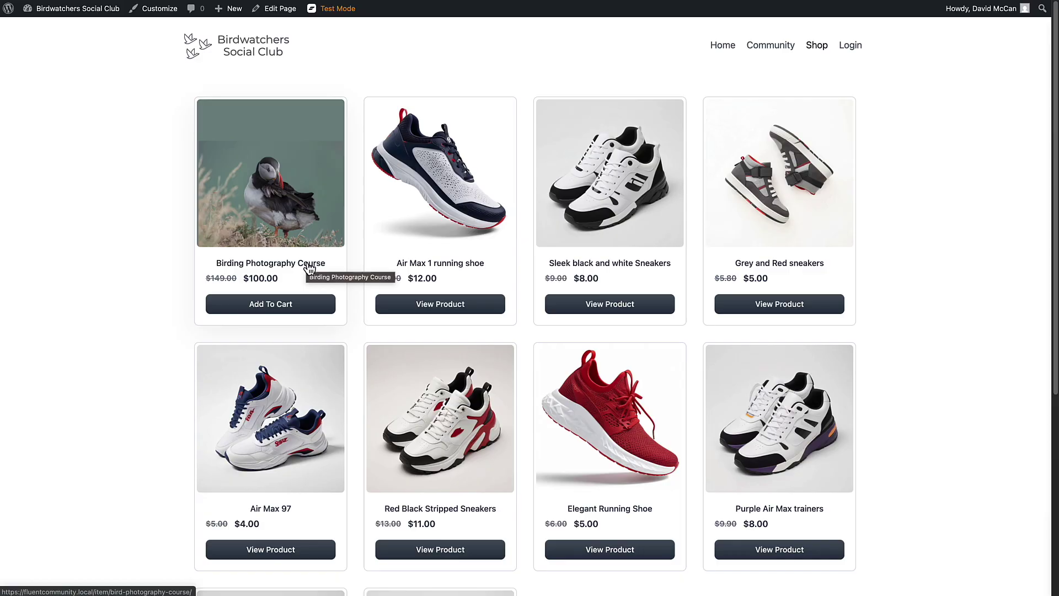
{"action": "mouse_move", "coordinate": [66, 10]}
{"action": "left_click", "coordinate": [52, 32]}
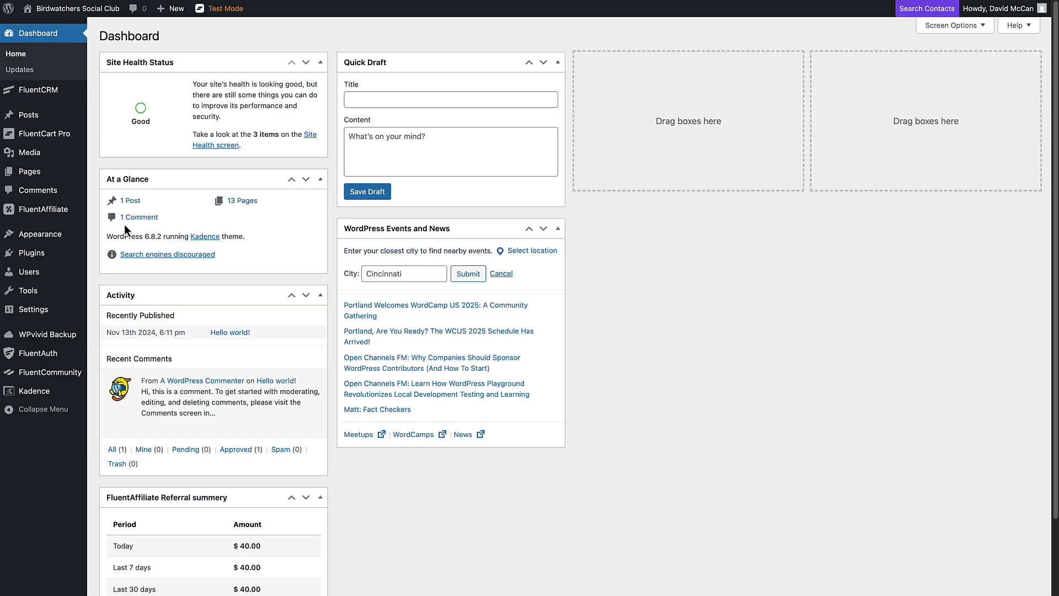
Step: Review the Installed Plugins list: 14 plugins, 11 active, including FluentAffiliate, FluentCart and FluentCRM
{"action": "mouse_move", "coordinate": [40, 258]}
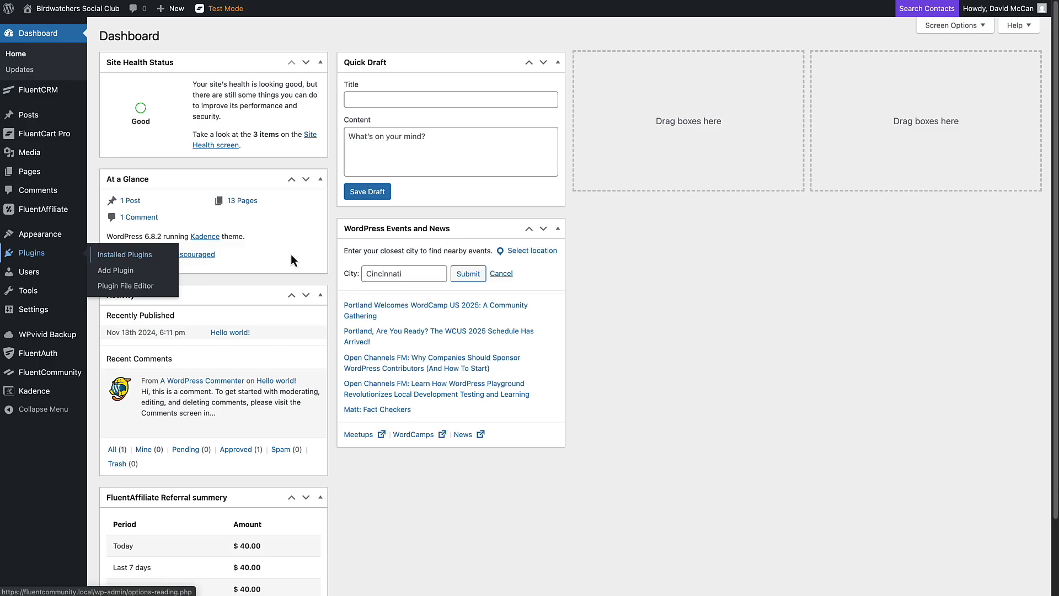
{"action": "scroll", "coordinate": [172, 246], "scroll_direction": "down", "scroll_amount": 2}
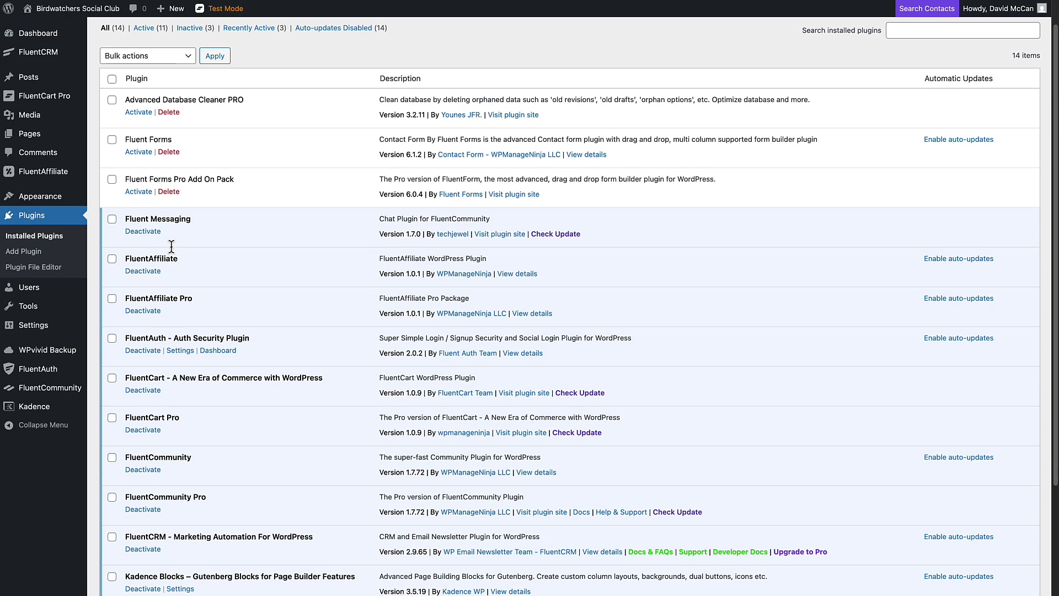
{"action": "scroll", "coordinate": [172, 246], "scroll_direction": "down", "scroll_amount": 5}
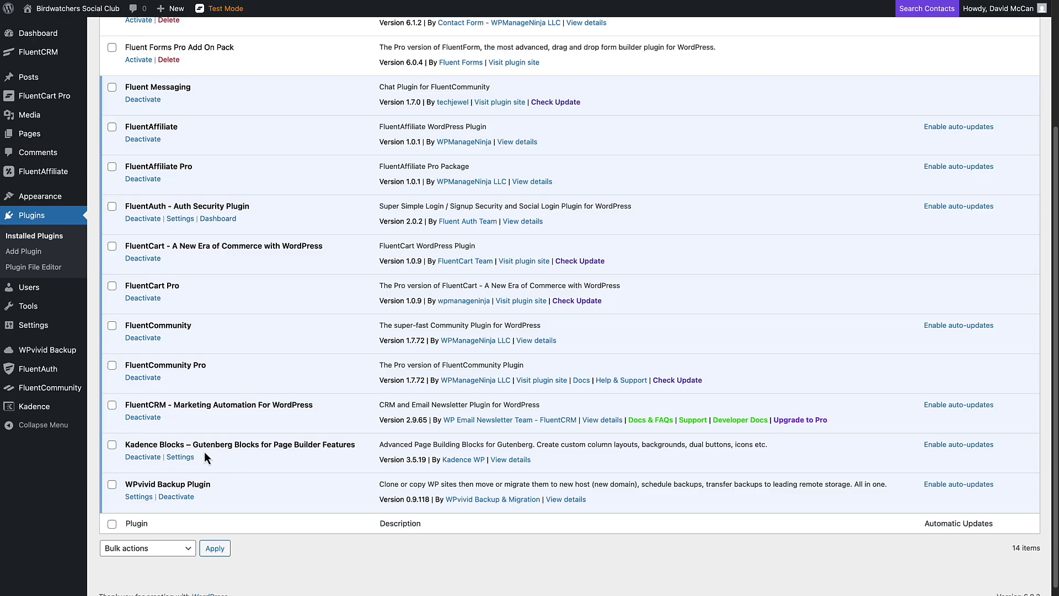
{"action": "scroll", "coordinate": [208, 400], "scroll_direction": "up", "scroll_amount": 3}
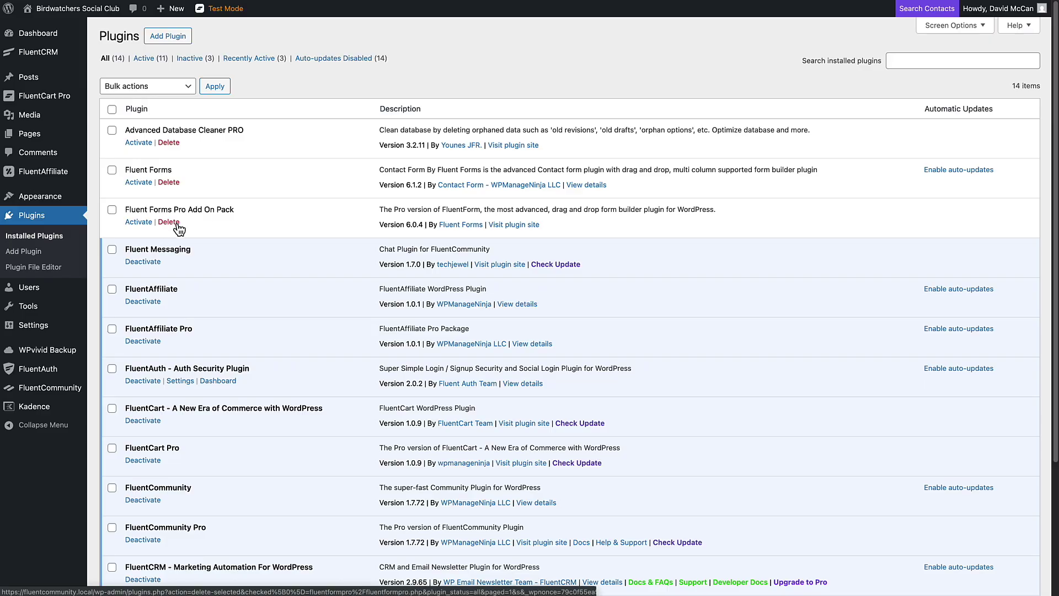
{"action": "mouse_move", "coordinate": [49, 102]}
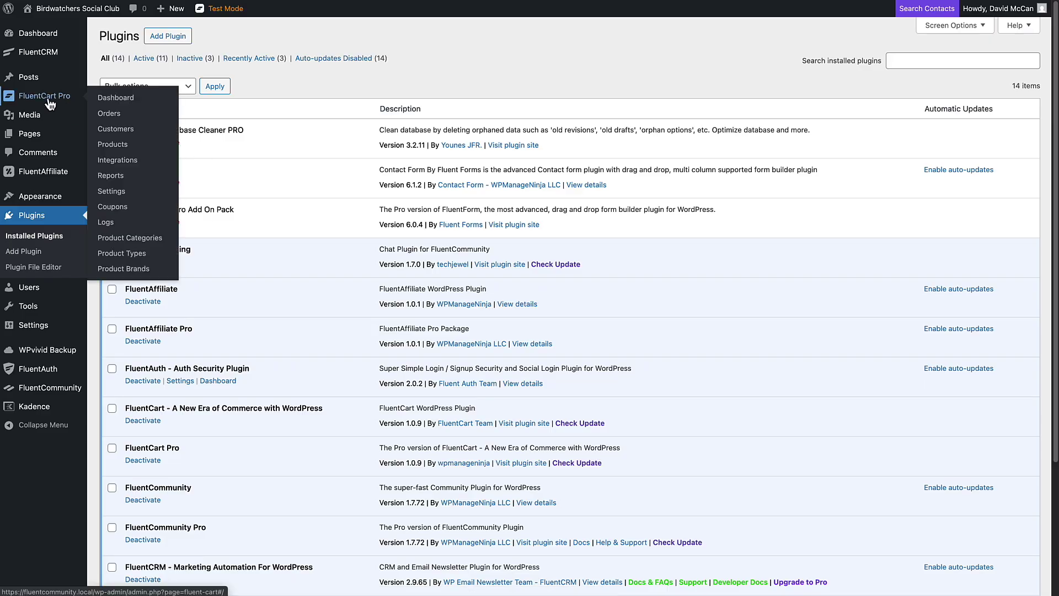
Step: Open the Birding Photography Course product and check its $100.00 price and $149.00 compare-at price
{"action": "left_click", "coordinate": [120, 145]}
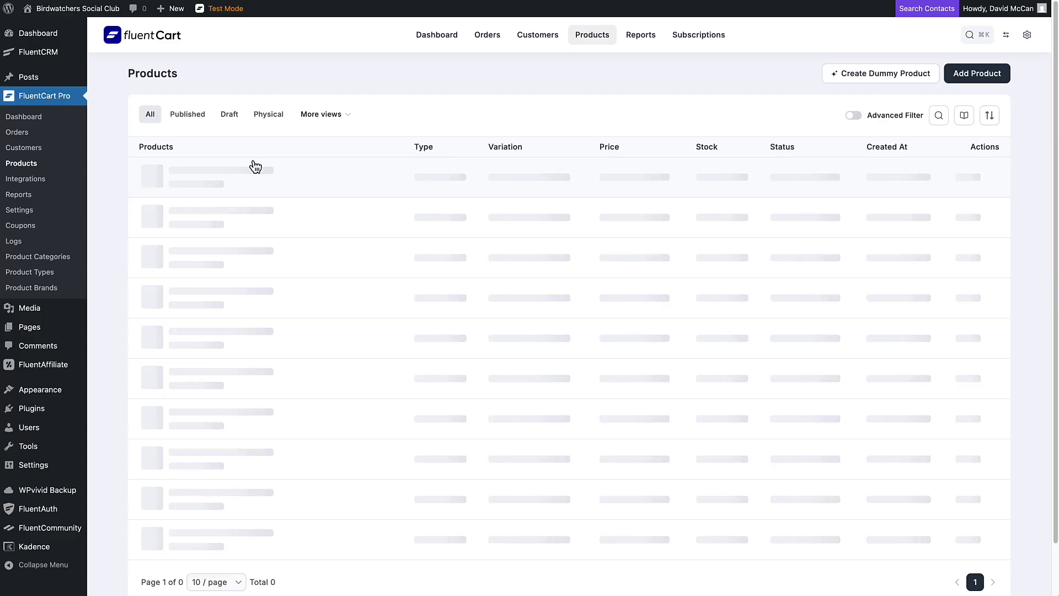
{"action": "left_click", "coordinate": [232, 172]}
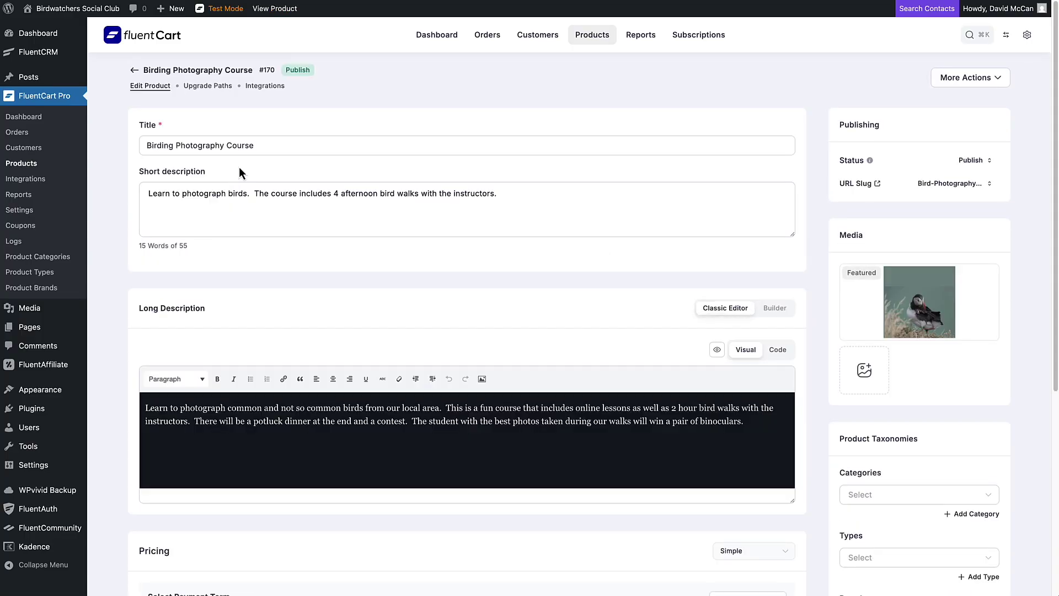
{"action": "scroll", "coordinate": [570, 353], "scroll_direction": "down", "scroll_amount": 5}
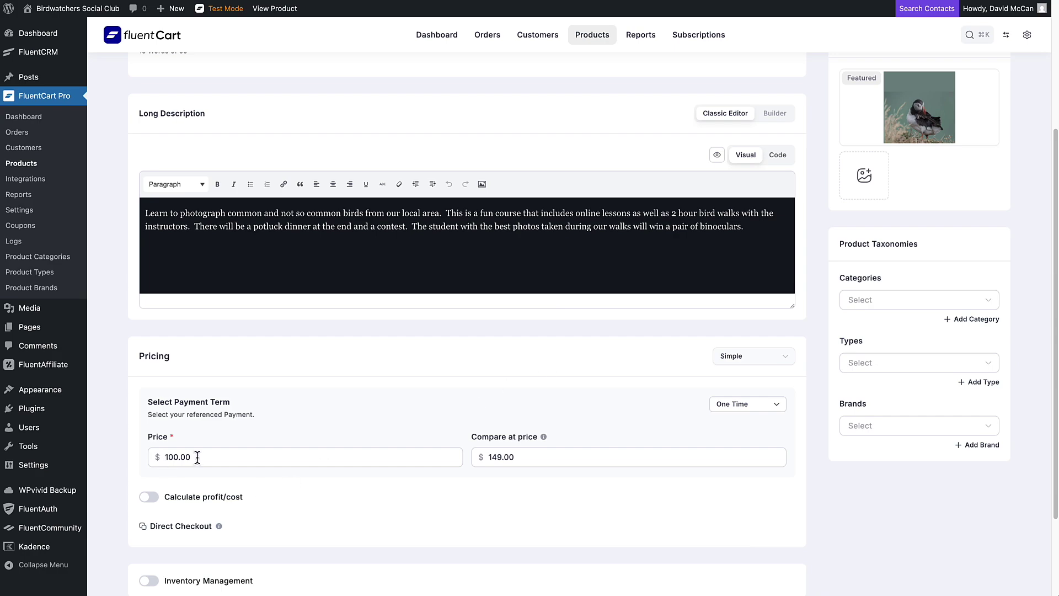
{"action": "scroll", "coordinate": [222, 459], "scroll_direction": "up", "scroll_amount": 5}
{"action": "mouse_move", "coordinate": [49, 368]}
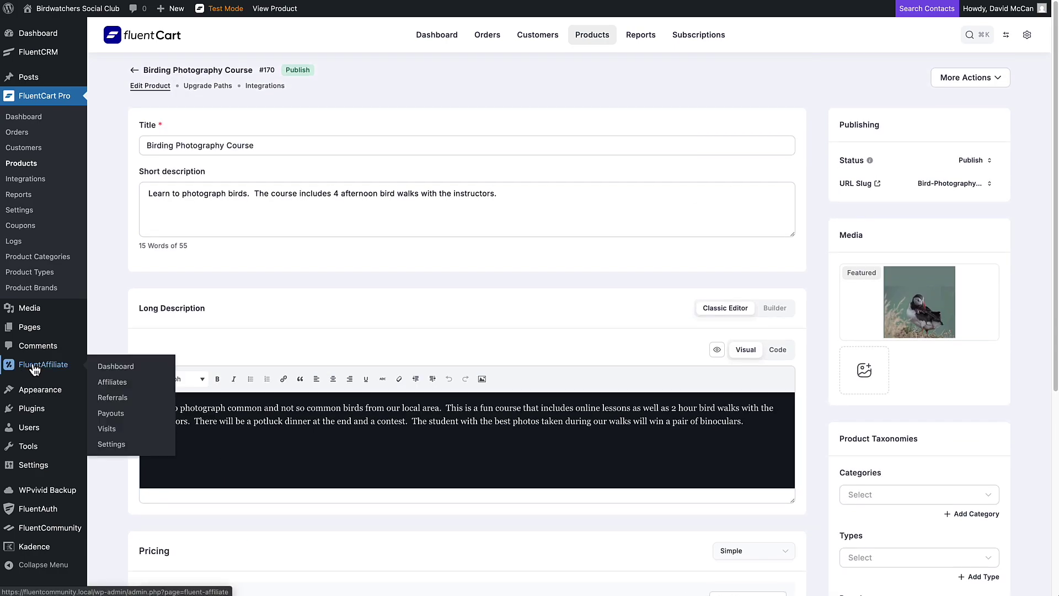
Step: Open the FluentAffiliate Dashboard and inspect its referral totals and Growth Overview chart
{"action": "left_click", "coordinate": [48, 369]}
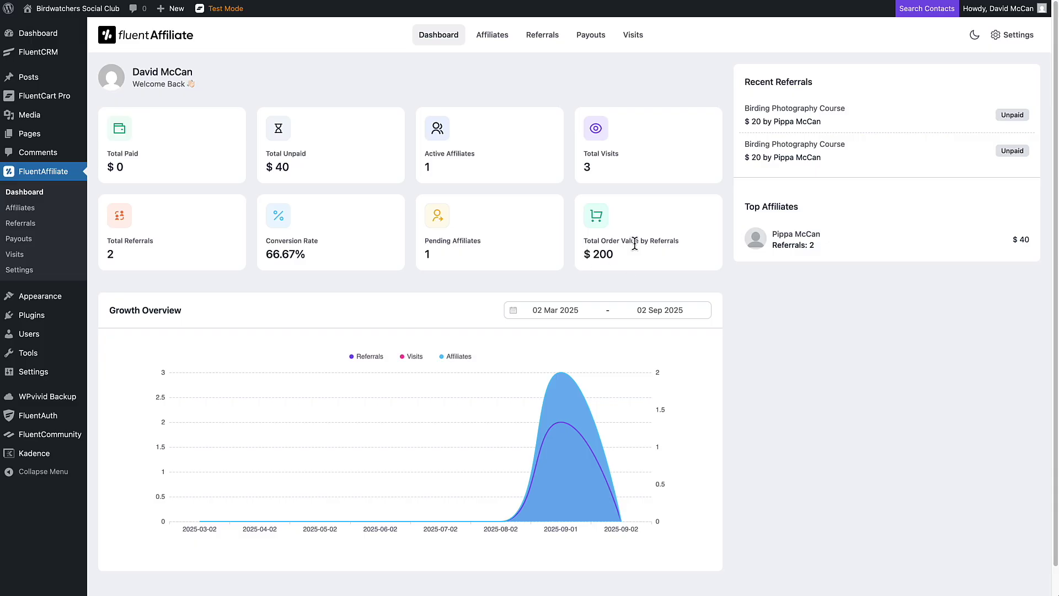
Step: Show the Affiliates list and the edit/delete menu for the pending affiliate
{"action": "mouse_move", "coordinate": [561, 381]}
{"action": "left_click", "coordinate": [491, 34]}
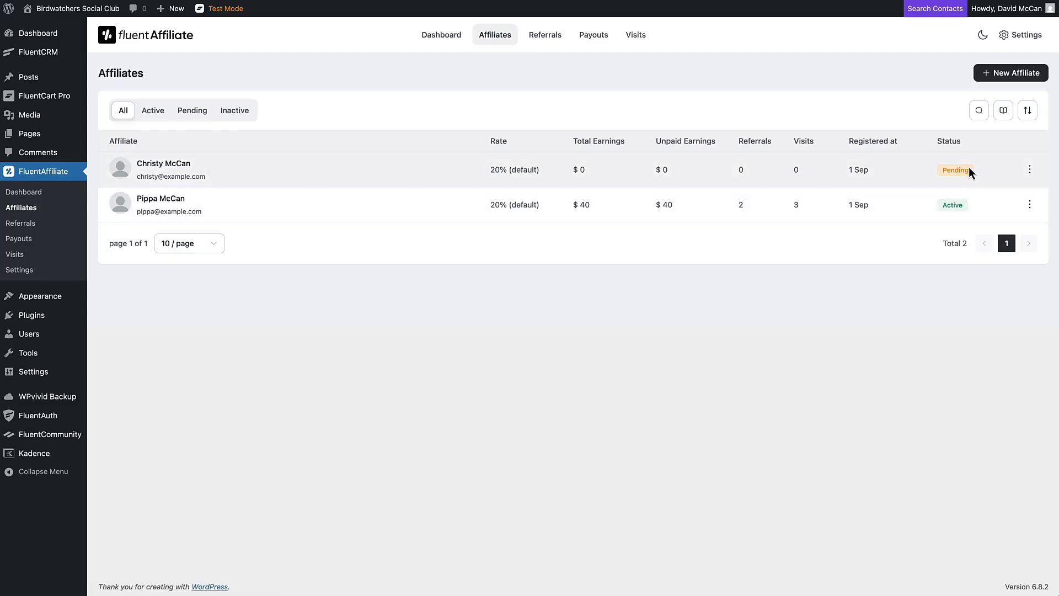
{"action": "left_click", "coordinate": [1029, 169]}
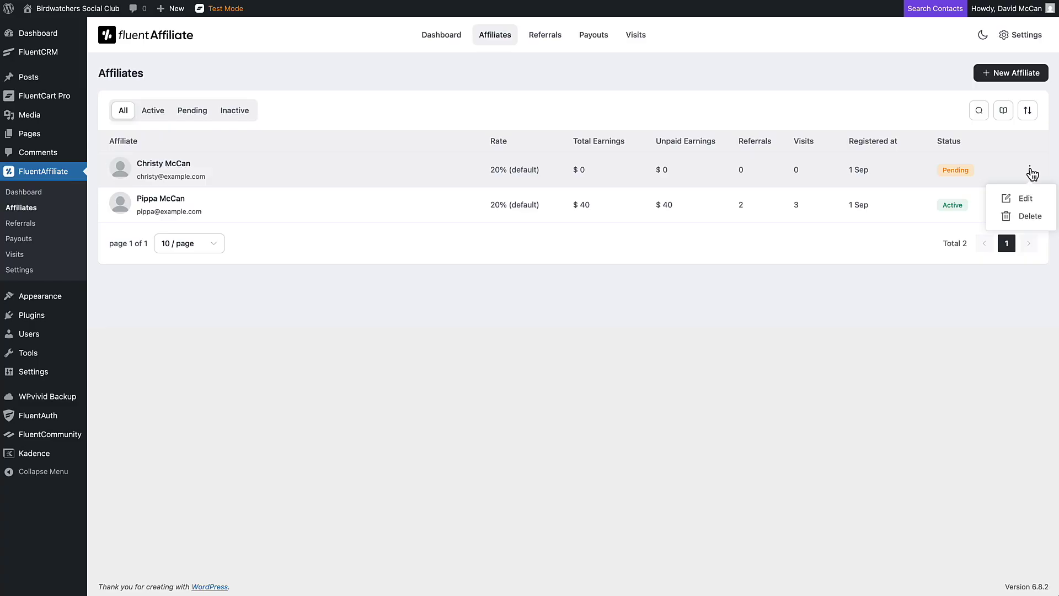
{"action": "left_click", "coordinate": [177, 163]}
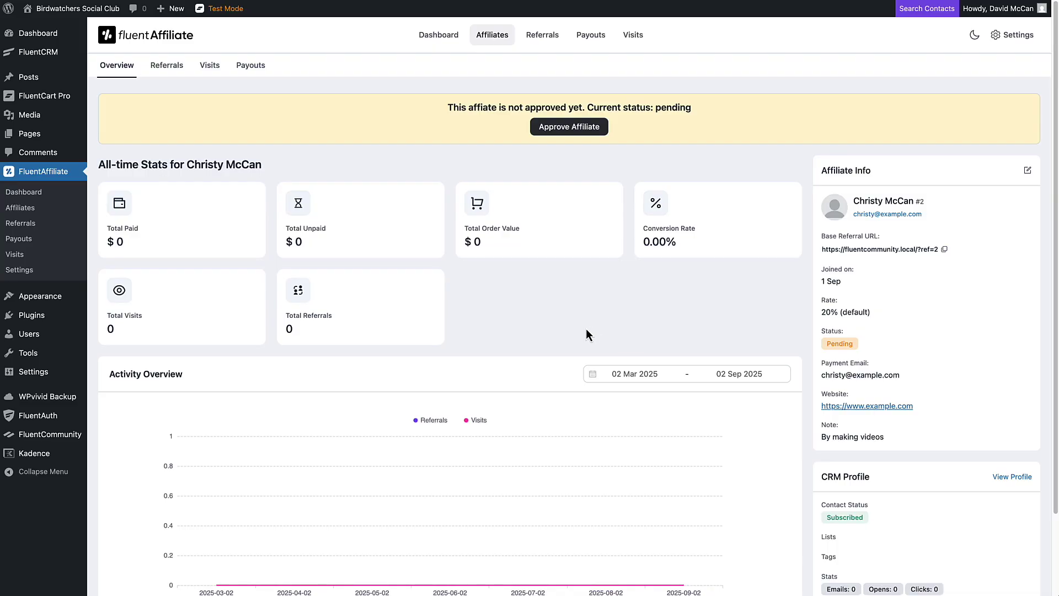
{"action": "scroll", "coordinate": [586, 328], "scroll_direction": "down", "scroll_amount": 1}
{"action": "scroll", "coordinate": [586, 328], "scroll_direction": "up", "scroll_amount": 1}
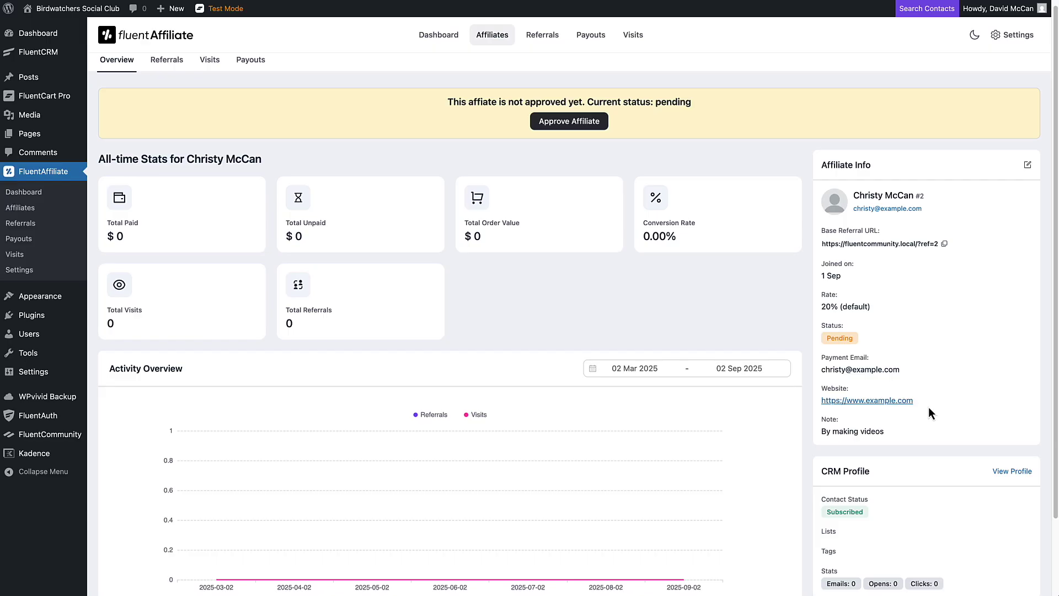
{"action": "left_click", "coordinate": [492, 34]}
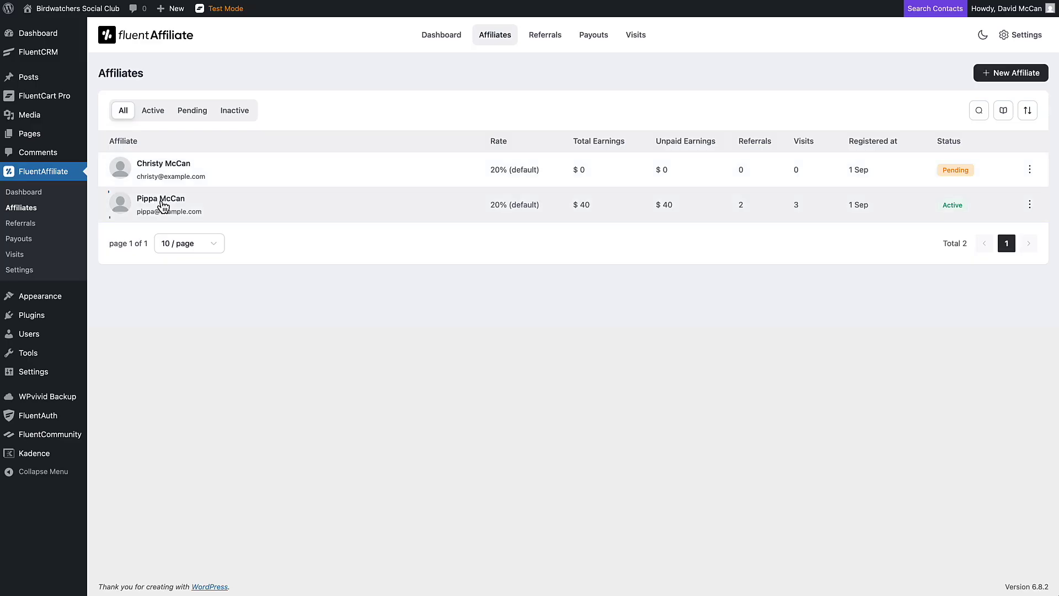
Step: Check the active affiliate's Referrals, Visits and Payouts, then open the full Referrals list
{"action": "left_click", "coordinate": [161, 200]}
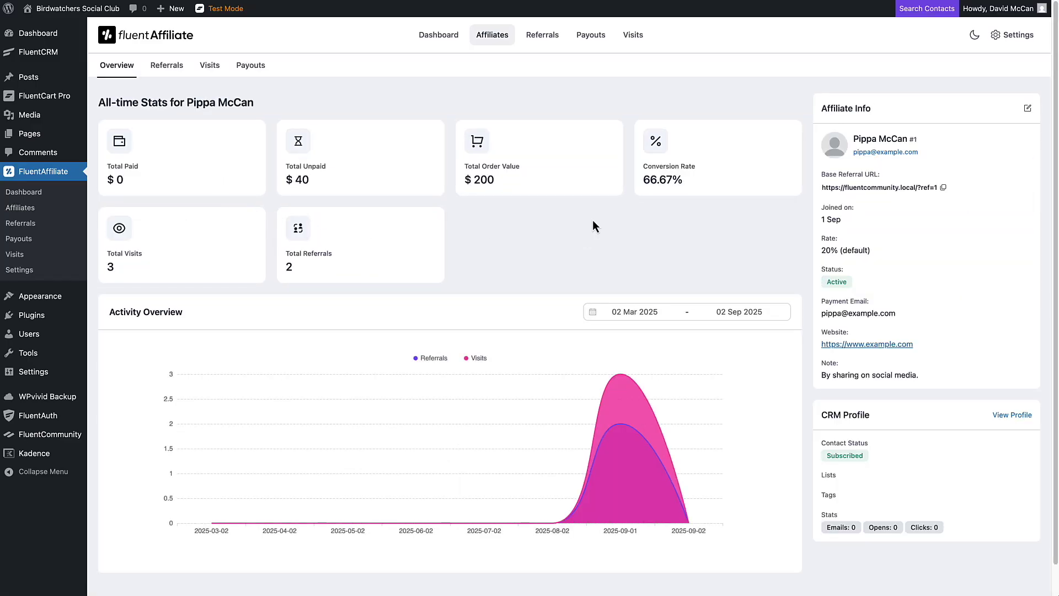
{"action": "left_click", "coordinate": [184, 71]}
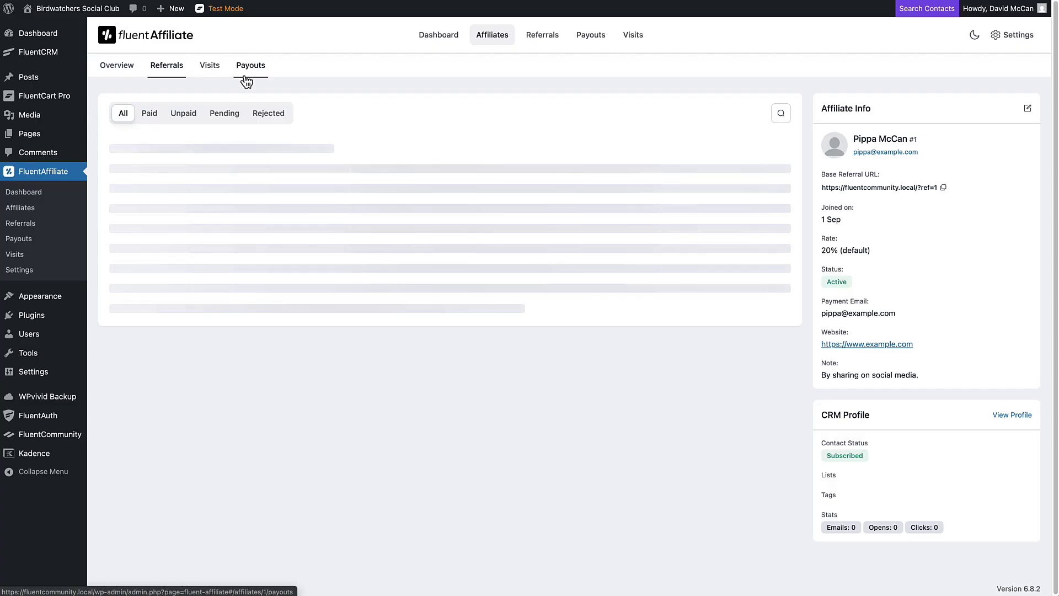
{"action": "left_click", "coordinate": [211, 69]}
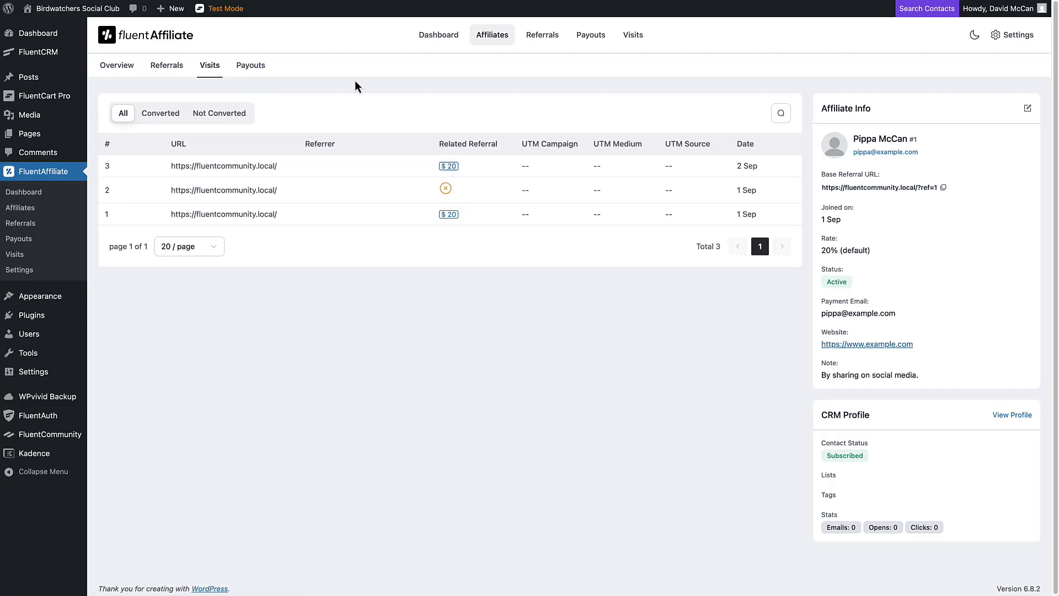
{"action": "left_click", "coordinate": [255, 69]}
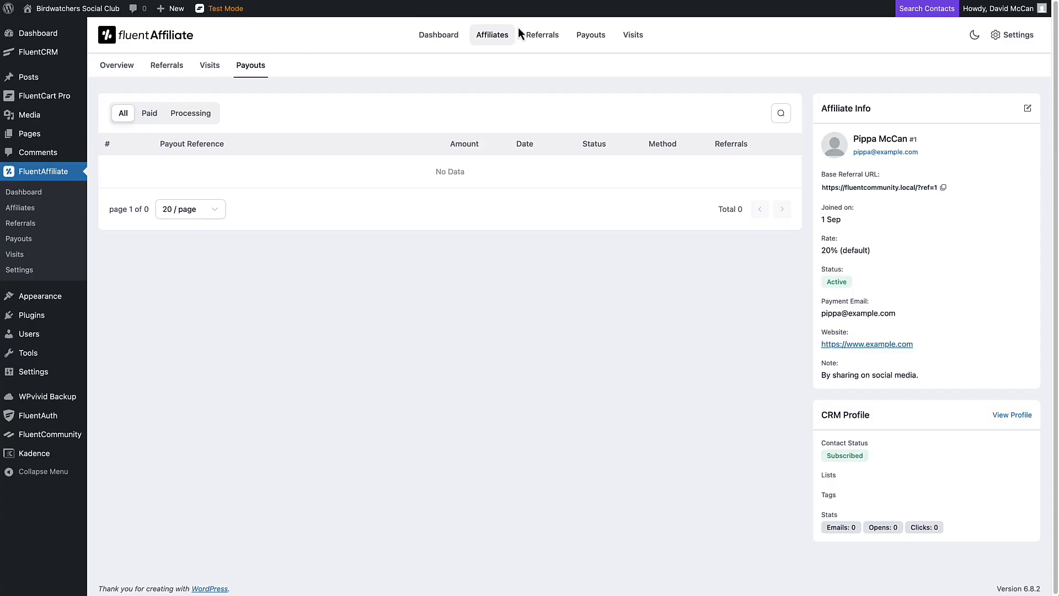
{"action": "left_click", "coordinate": [551, 40]}
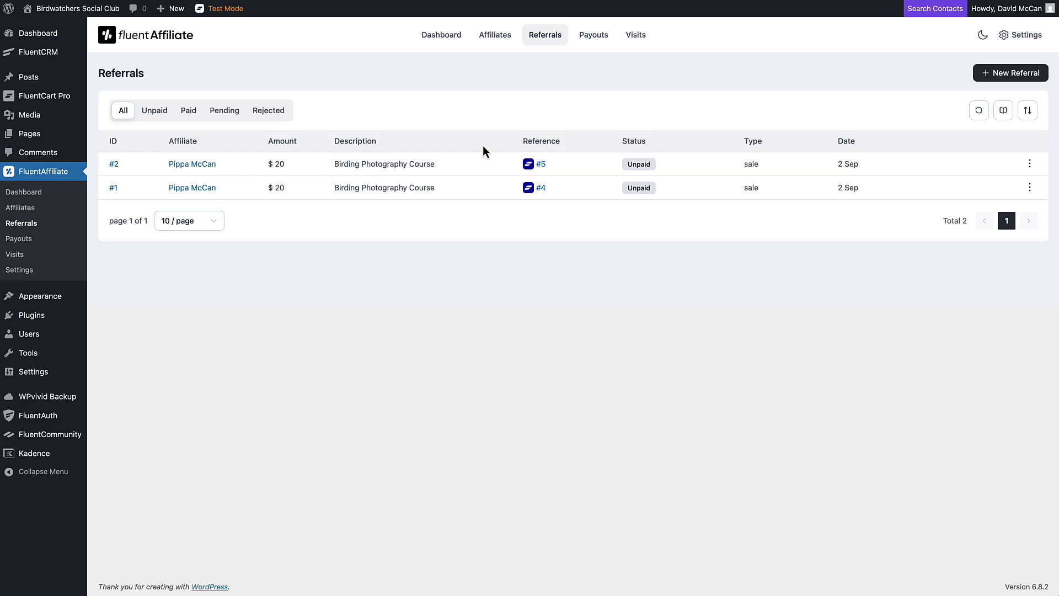
Step: Go to Payouts and start a new payout with Pay Affiliates
{"action": "left_click", "coordinate": [592, 36]}
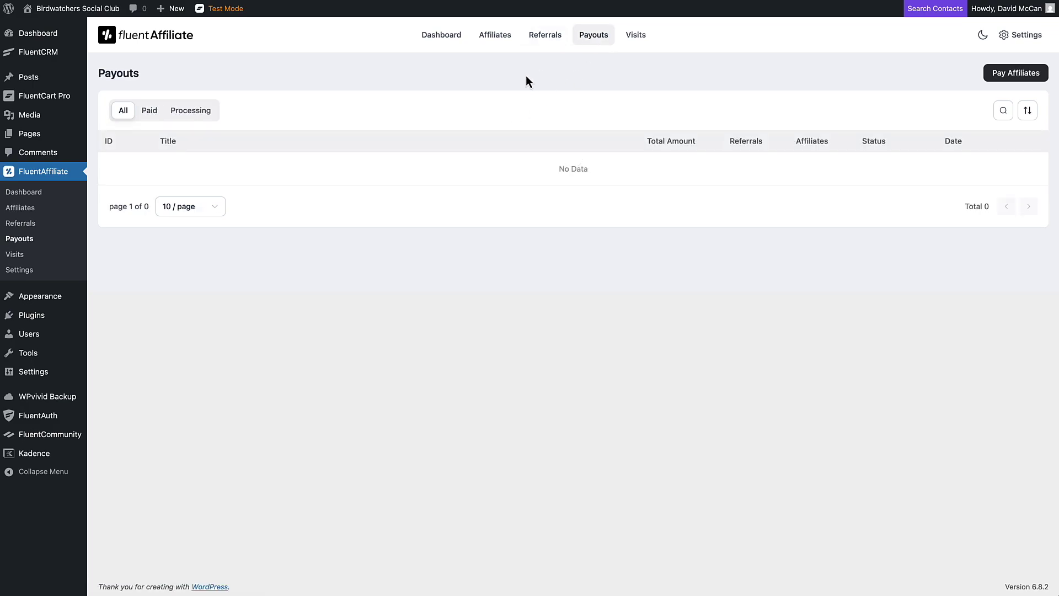
{"action": "left_click", "coordinate": [984, 74]}
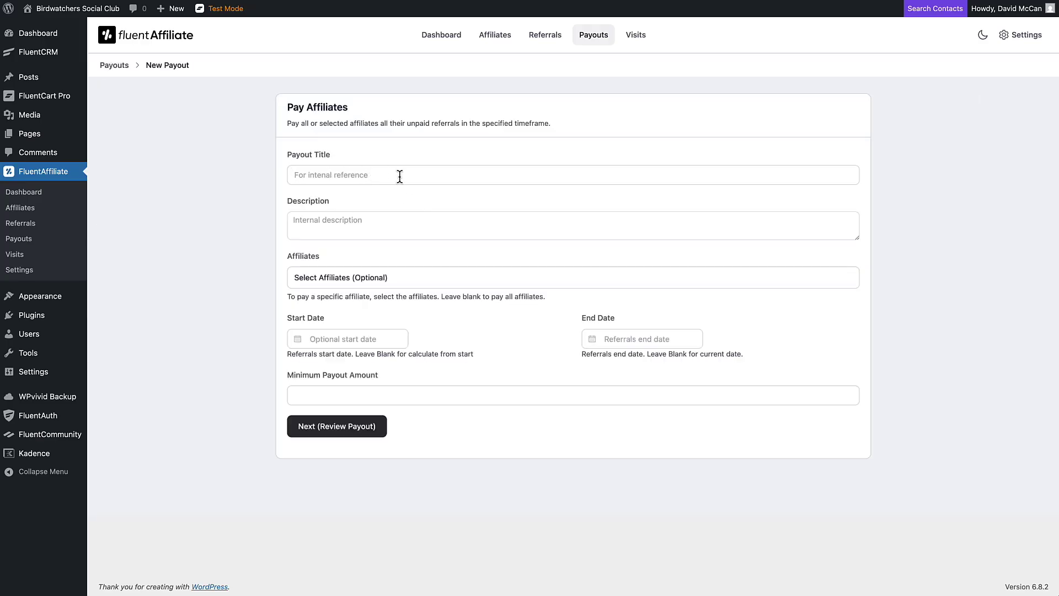
Step: Title the payout 'Test Payou', add the active affiliate, and set dates 2025-08-31 to 2025-09-03
{"action": "type", "text": "Test Payout"}
{"action": "left_click", "coordinate": [398, 280]}
{"action": "left_click", "coordinate": [363, 319]}
{"action": "left_click", "coordinate": [222, 306]}
{"action": "left_click", "coordinate": [347, 340]}
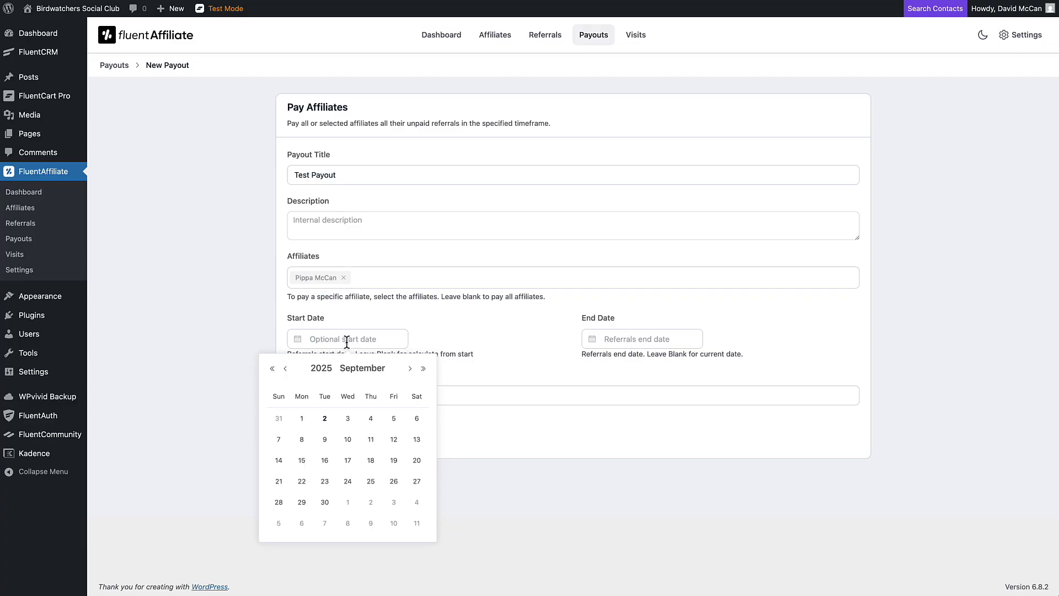
{"action": "left_click", "coordinate": [279, 418]}
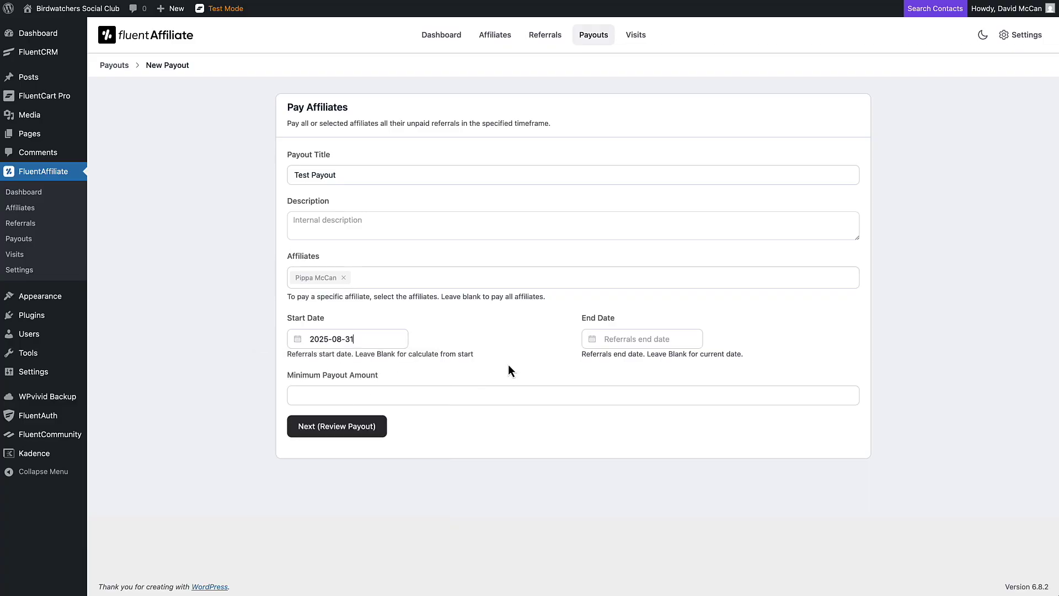
{"action": "left_click", "coordinate": [614, 337]}
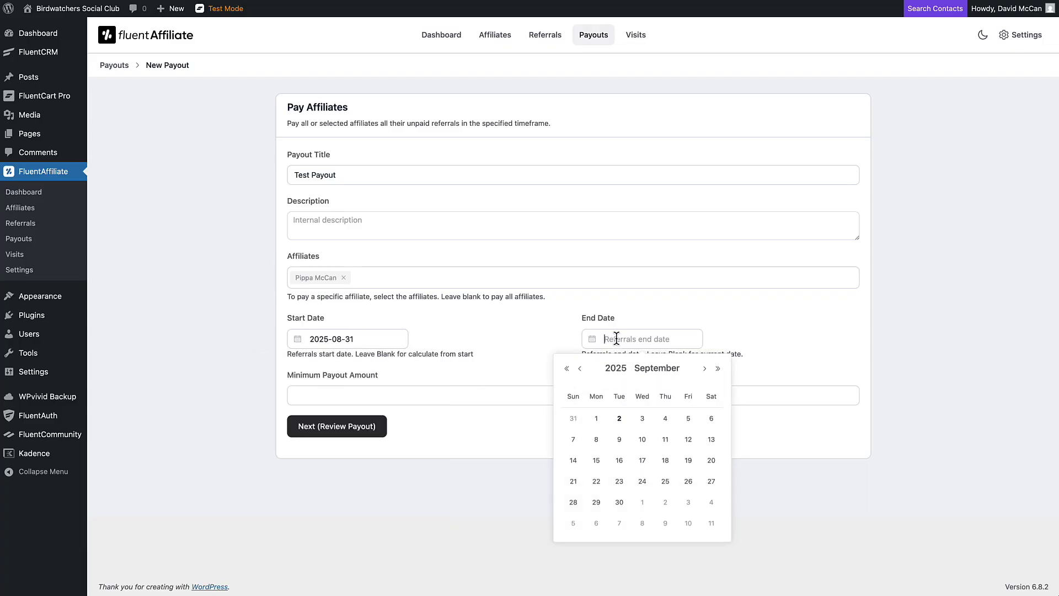
{"action": "left_click", "coordinate": [645, 419]}
Step: Add the description 'This is a test' at payout review, then open the Visits log
{"action": "left_click", "coordinate": [385, 395]}
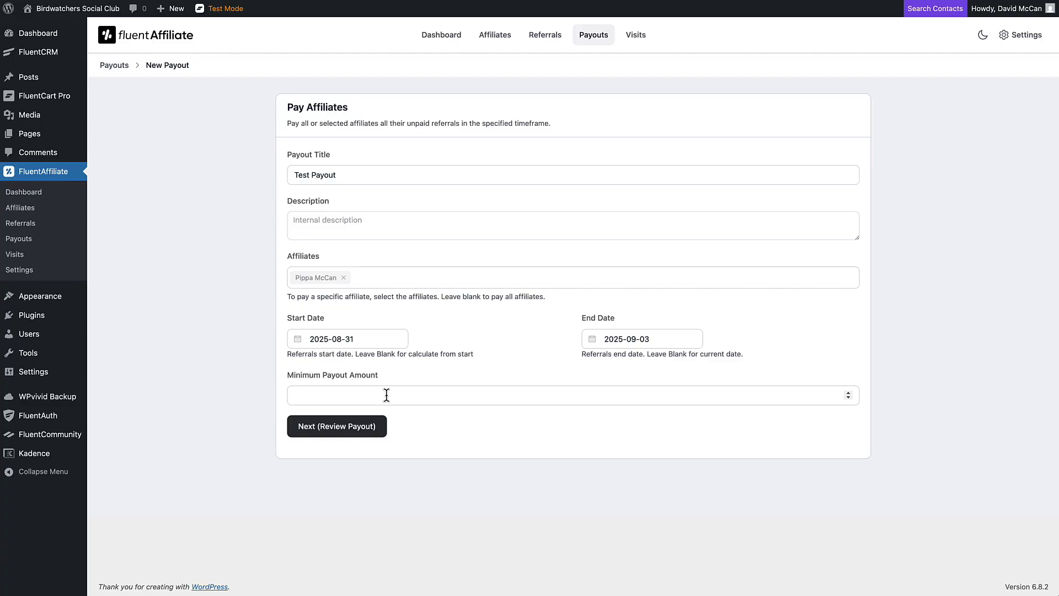
{"action": "left_click", "coordinate": [358, 430]}
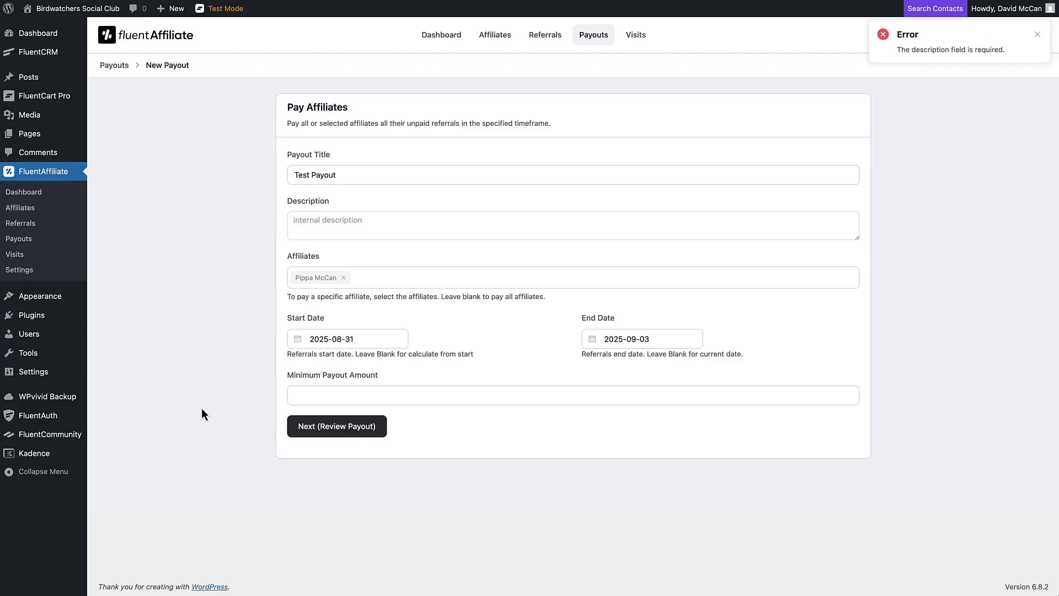
{"action": "left_click", "coordinate": [347, 235]}
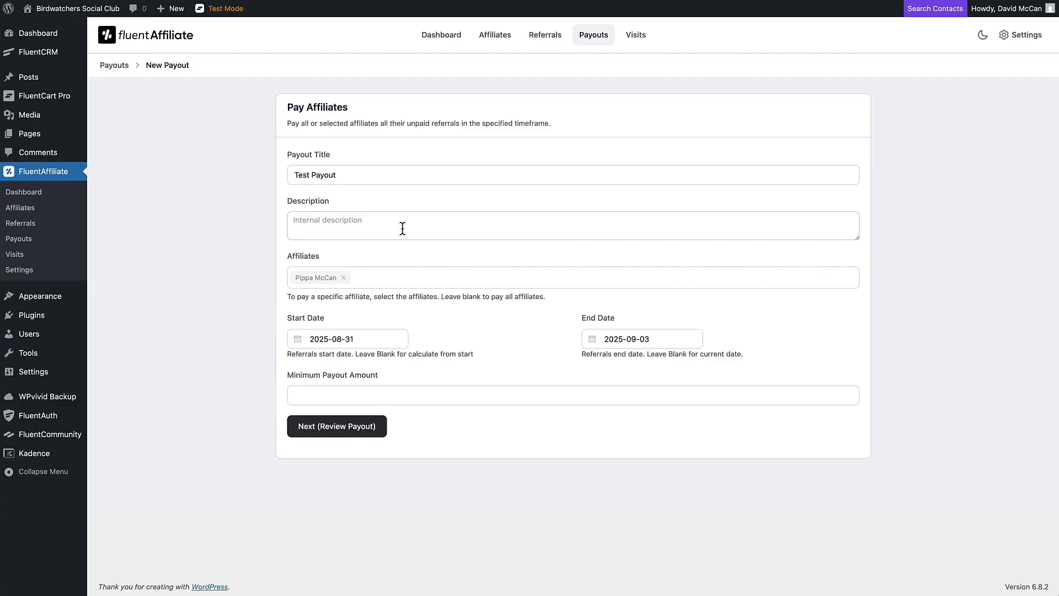
{"action": "type", "text": "This is a test"}
{"action": "left_click", "coordinate": [332, 426]}
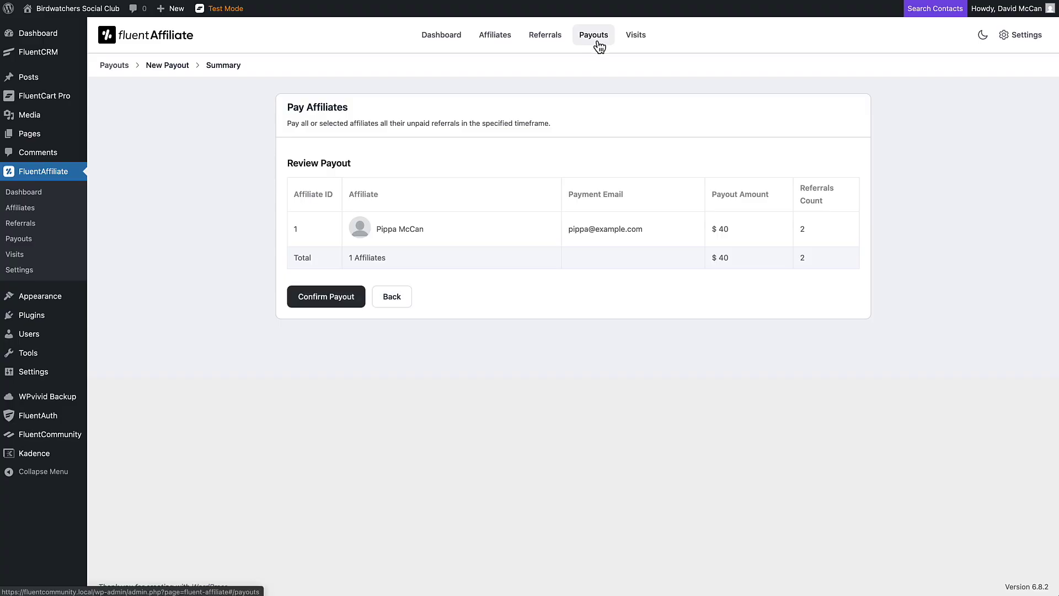
{"action": "left_click", "coordinate": [635, 40]}
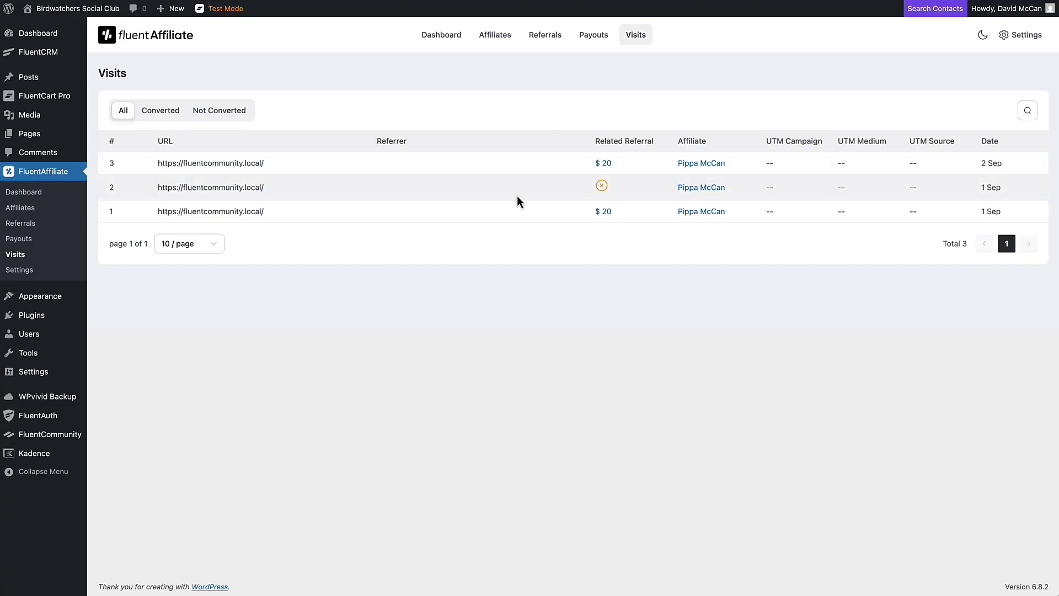
Step: Open FluentAffiliate's Referral Settings, showing the ref variable, 20% rate and 30-day cookies
{"action": "left_click", "coordinate": [19, 269]}
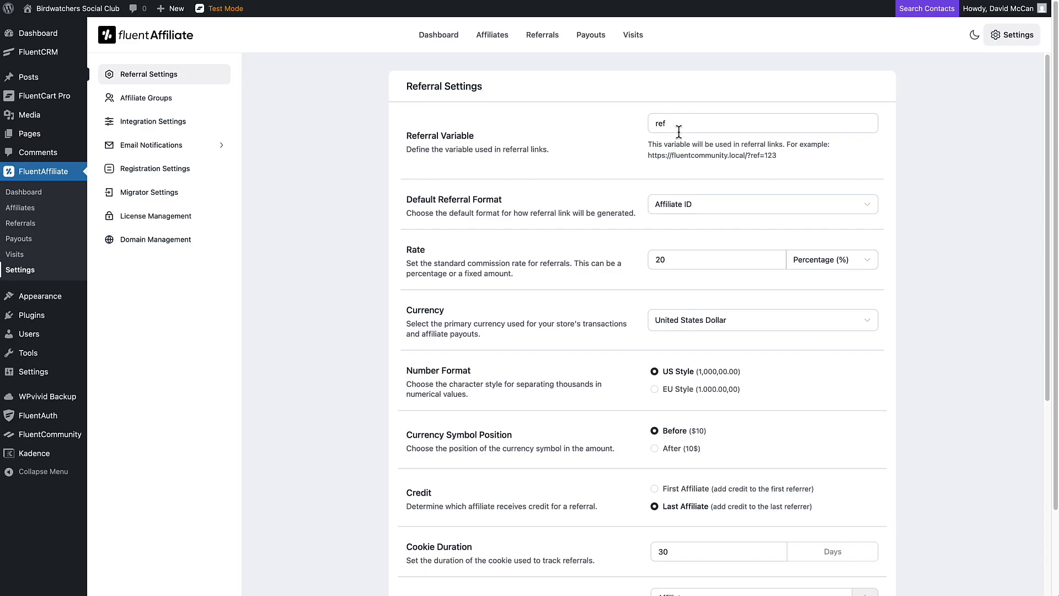
{"action": "left_click", "coordinate": [724, 211]}
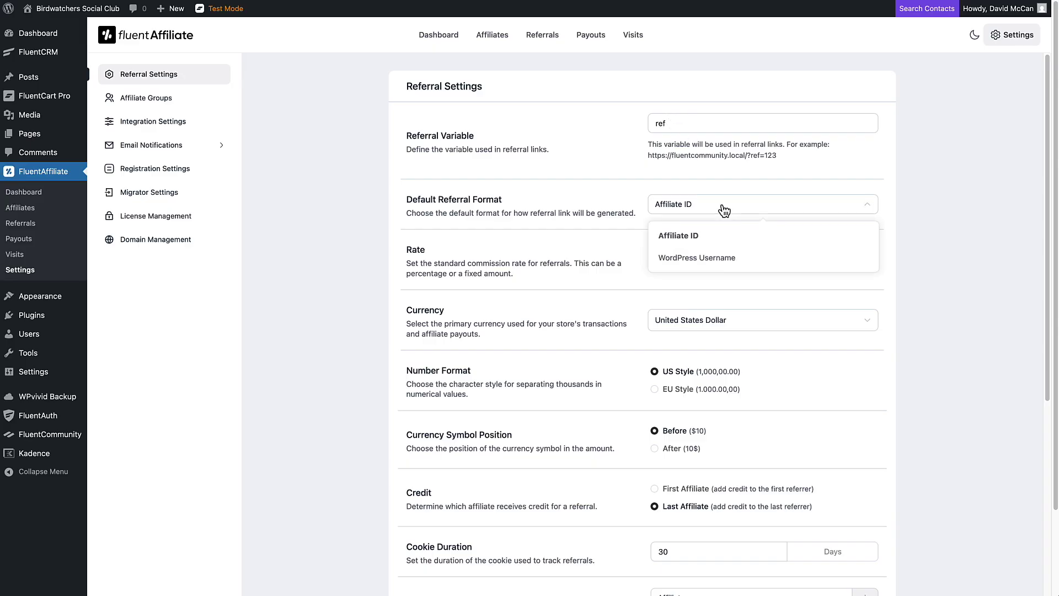
{"action": "left_click", "coordinate": [724, 211]}
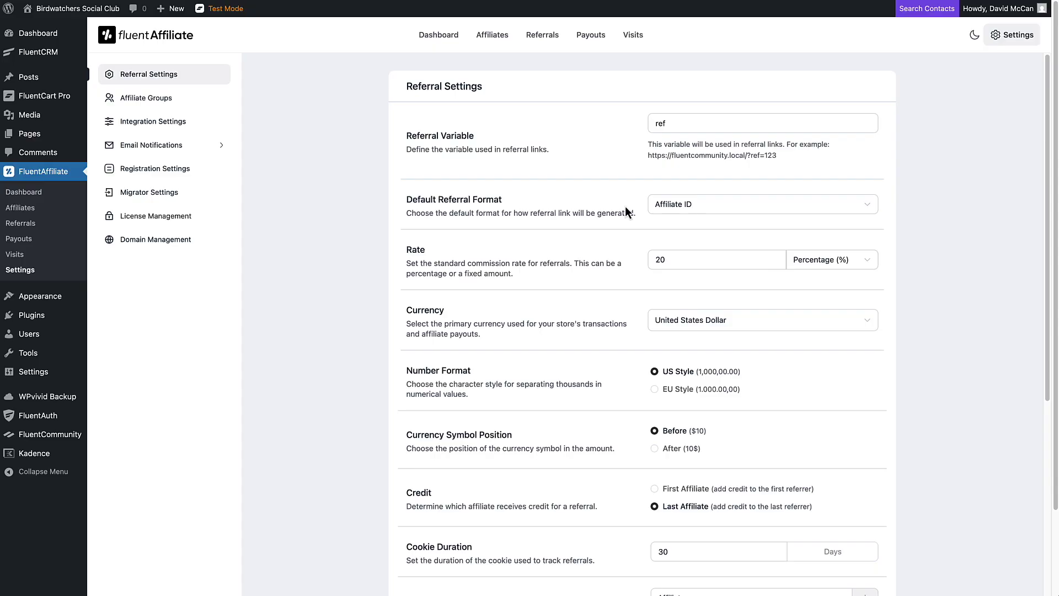
{"action": "scroll", "coordinate": [628, 212], "scroll_direction": "down", "scroll_amount": 2}
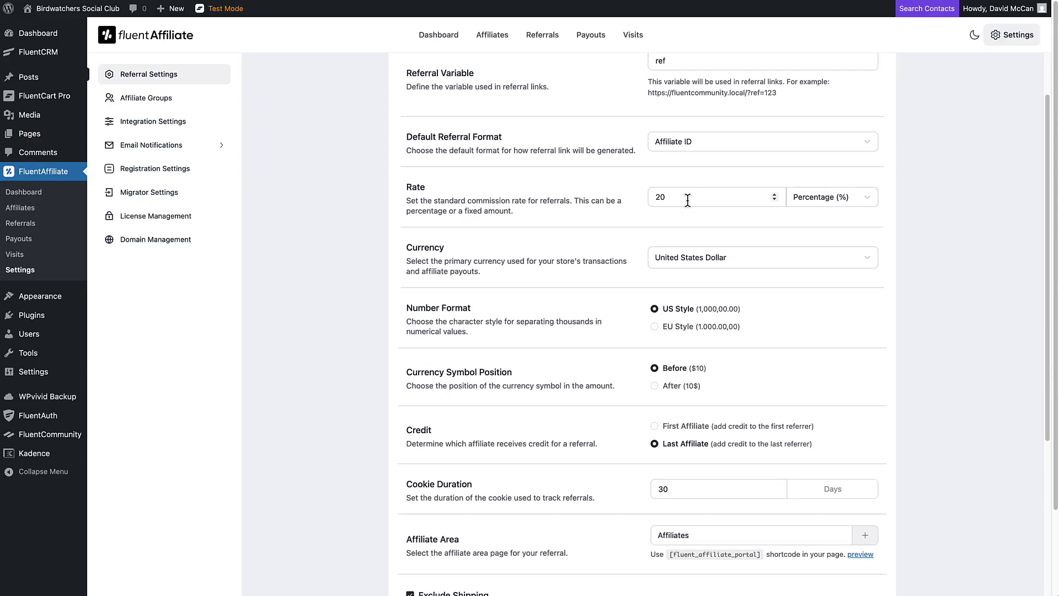
{"action": "left_click", "coordinate": [809, 204]}
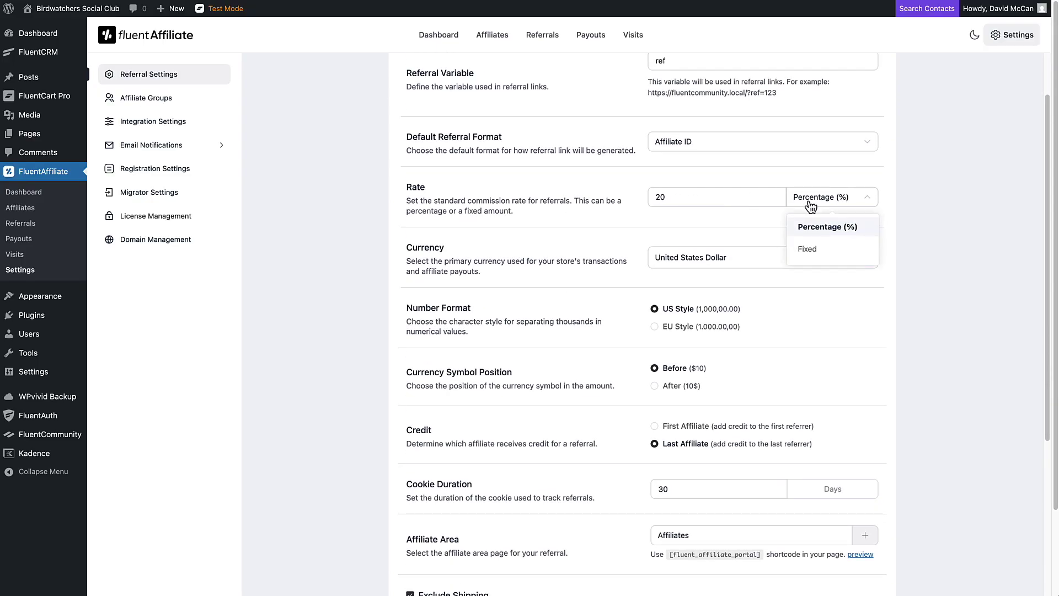
{"action": "scroll", "coordinate": [811, 206], "scroll_direction": "down", "scroll_amount": 4}
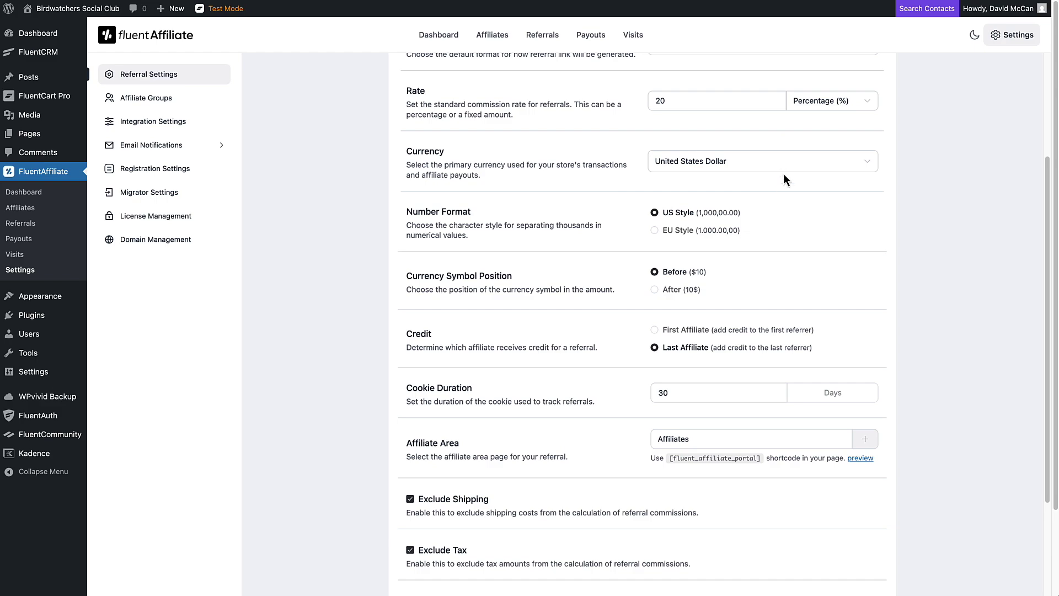
{"action": "left_click", "coordinate": [783, 166]}
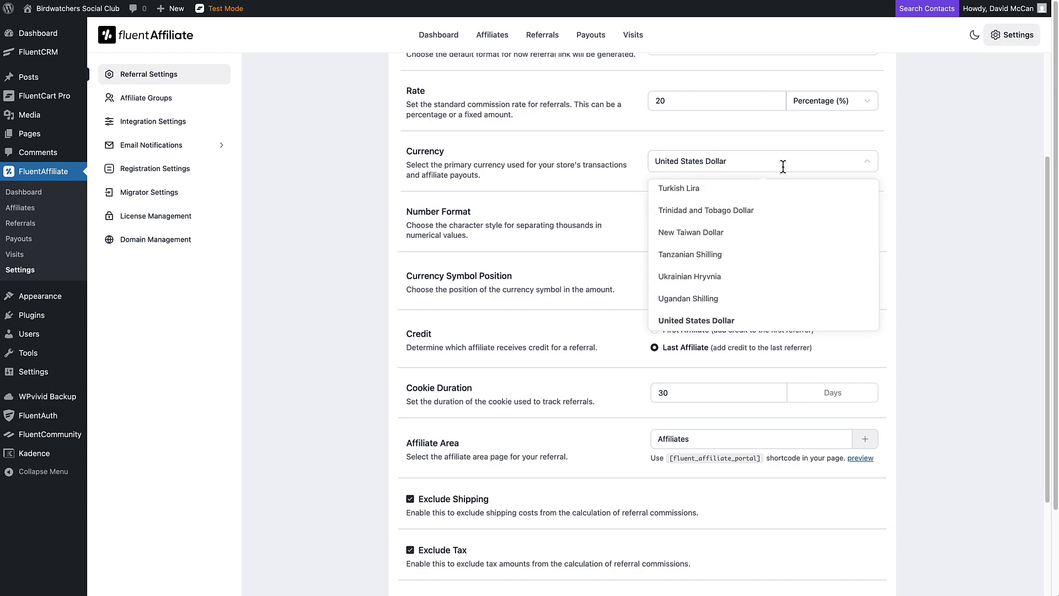
{"action": "left_click", "coordinate": [783, 166]}
{"action": "scroll", "coordinate": [623, 183], "scroll_direction": "down", "scroll_amount": 1}
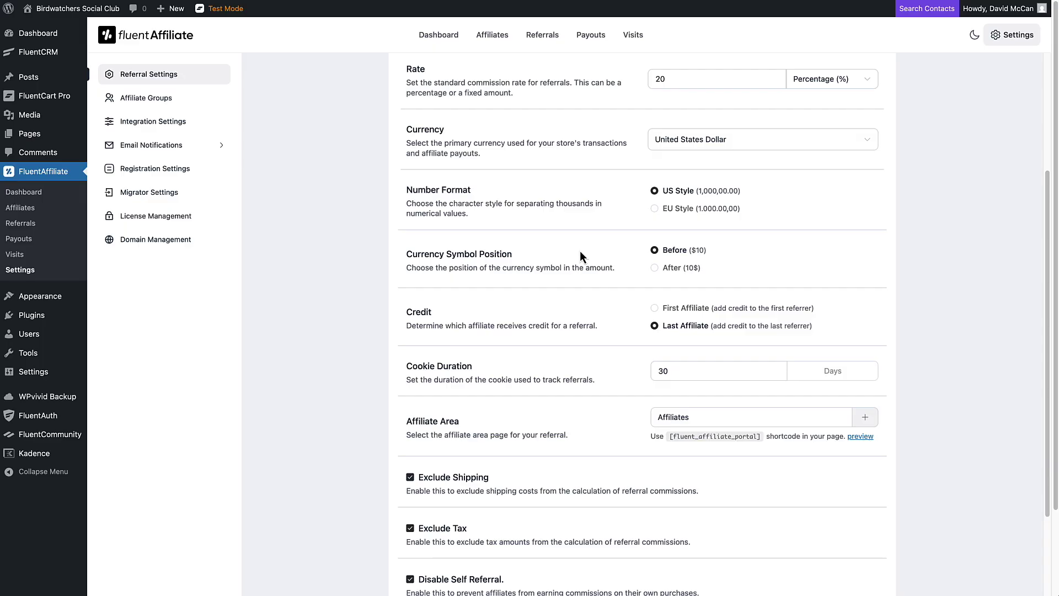
{"action": "scroll", "coordinate": [581, 254], "scroll_direction": "down", "scroll_amount": 3}
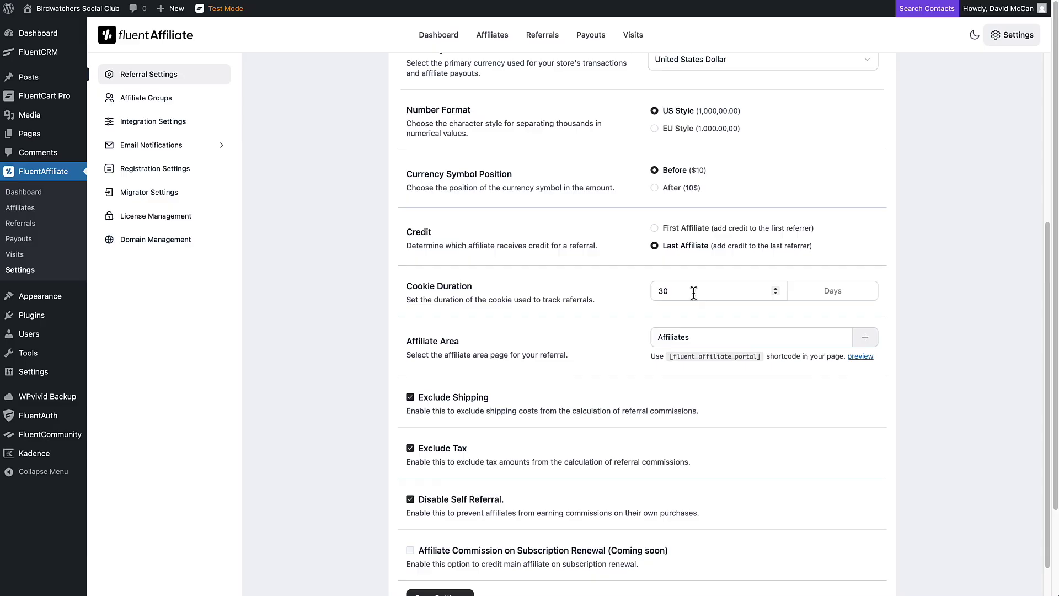
{"action": "scroll", "coordinate": [627, 298], "scroll_direction": "down", "scroll_amount": 2}
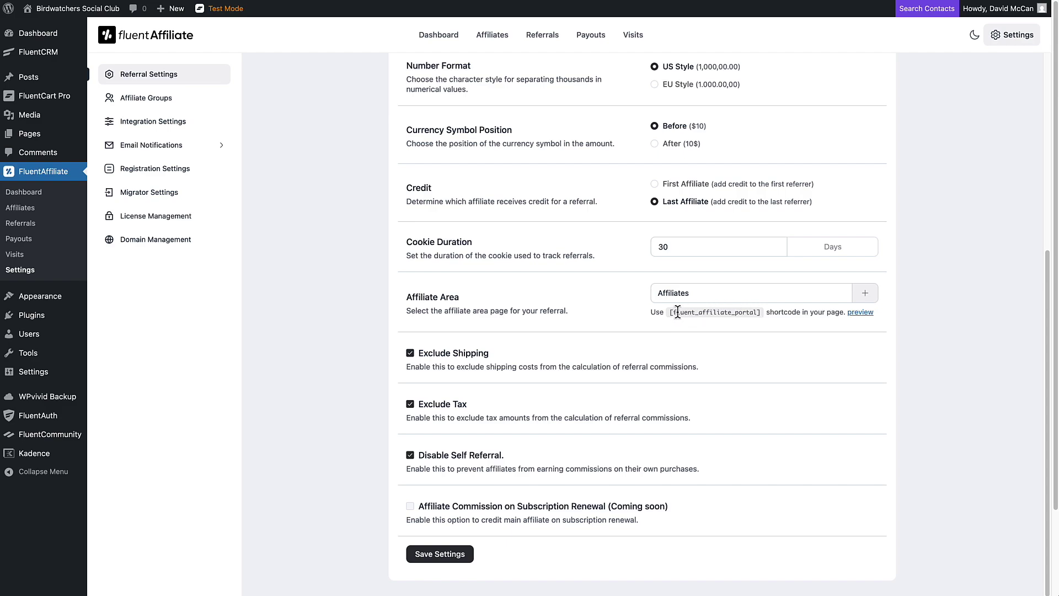
{"action": "left_click", "coordinate": [865, 296]}
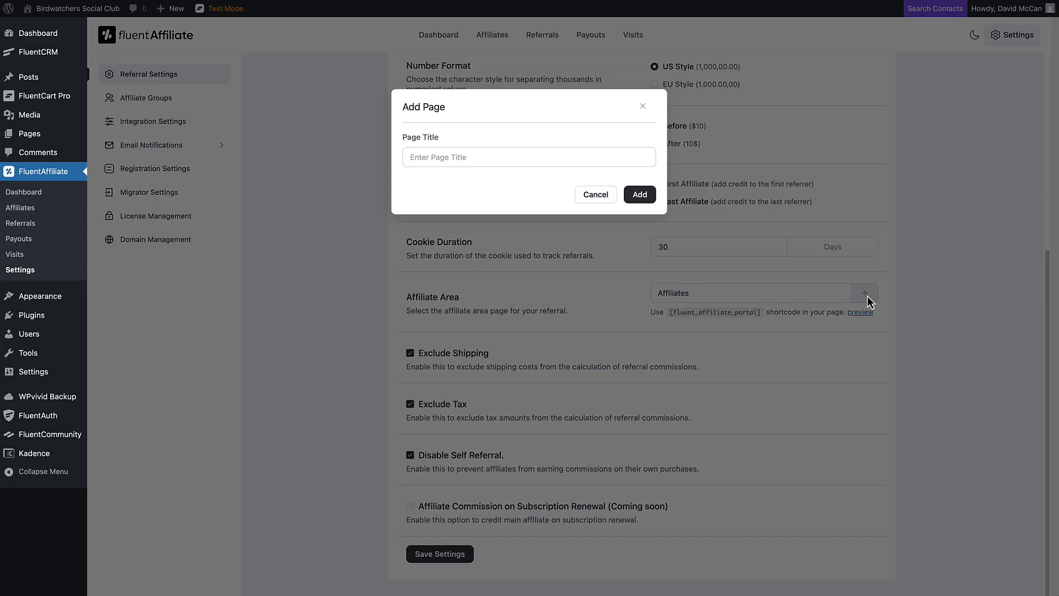
{"action": "left_click", "coordinate": [490, 159]}
{"action": "left_click", "coordinate": [595, 196]}
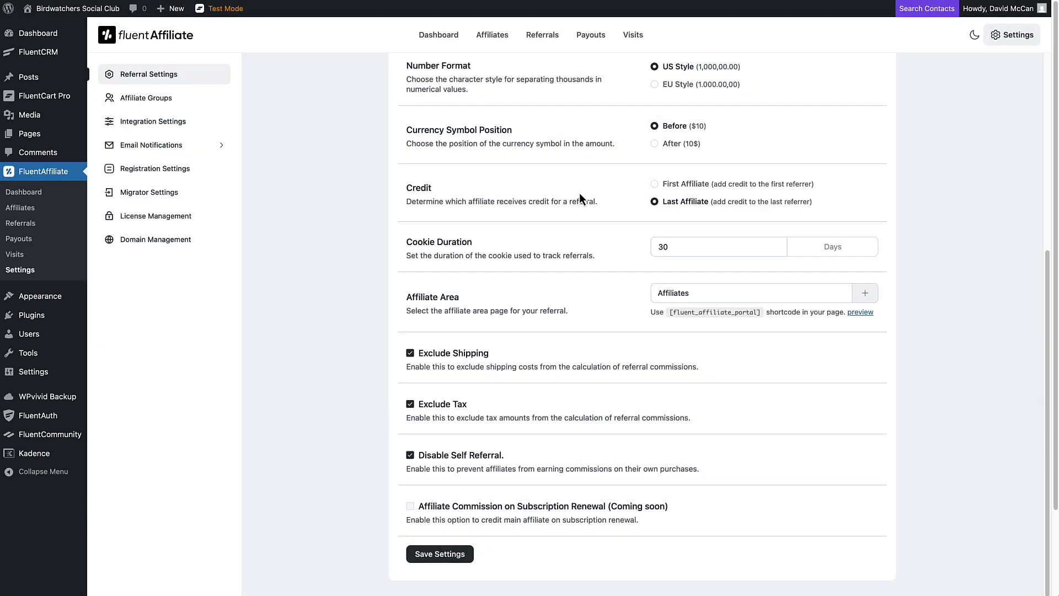
{"action": "left_click", "coordinate": [860, 313]}
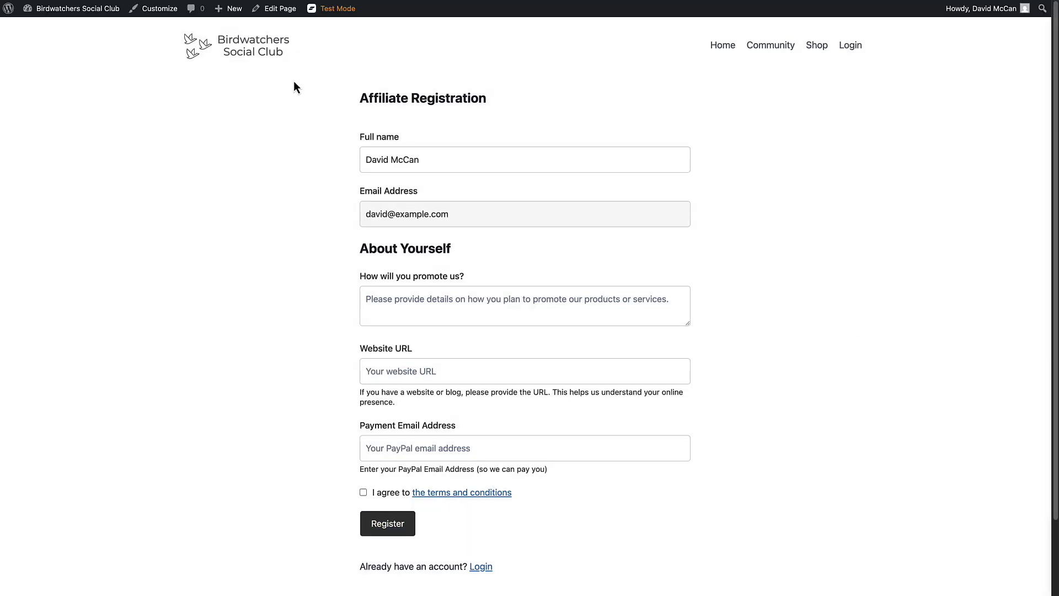
{"action": "key", "text": "ctrl+w"}
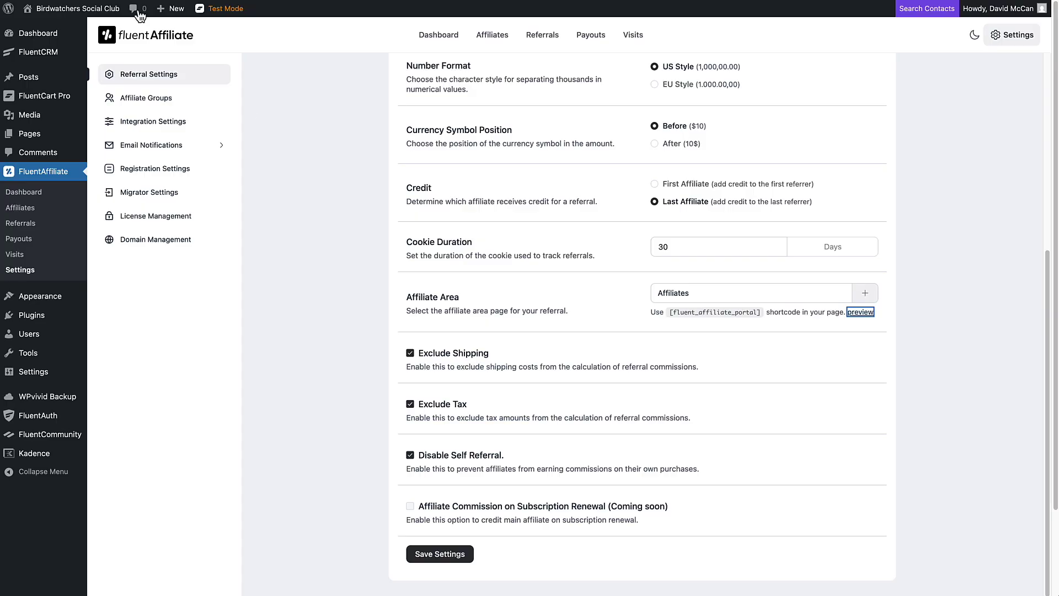
{"action": "left_click", "coordinate": [527, 356]}
Step: Check the empty Affiliate Groups list, then move on to Integration Settings
{"action": "left_click", "coordinate": [159, 99]}
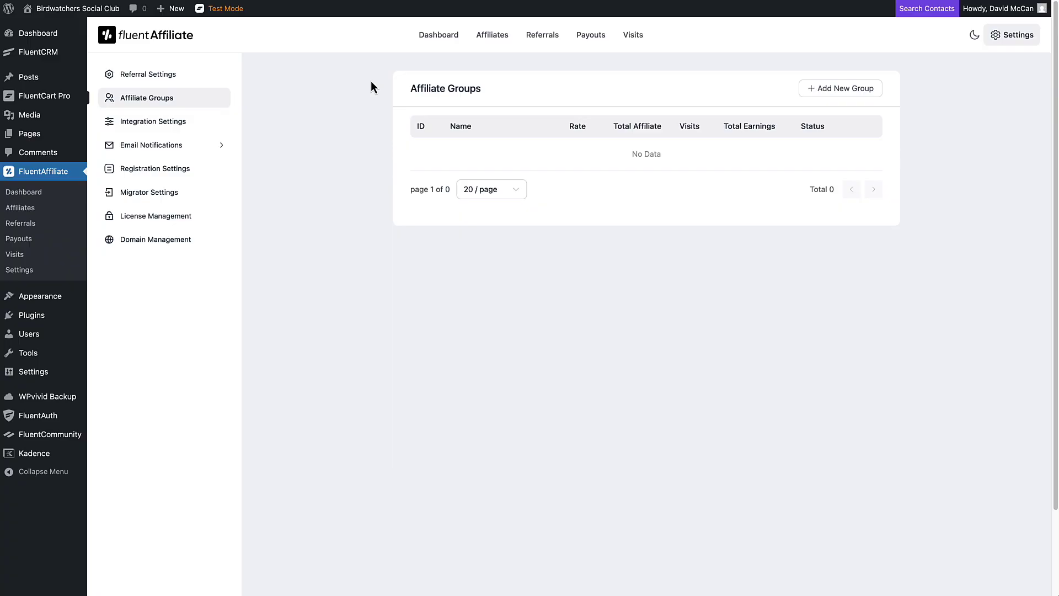
{"action": "left_click", "coordinate": [183, 122]}
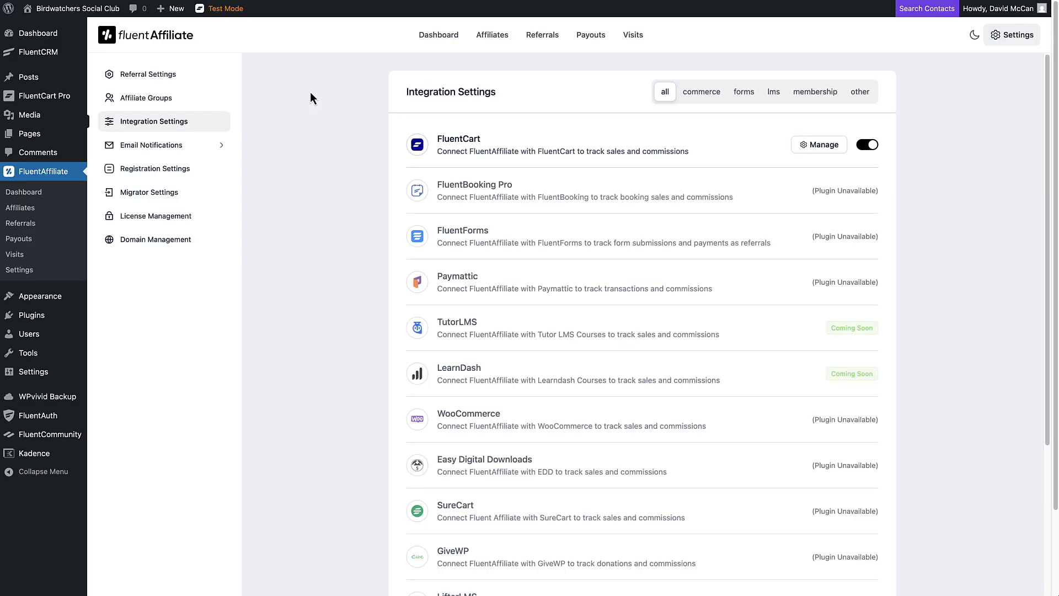
Step: Review the full integrations list and open the FluentCart integration's settings
{"action": "scroll", "coordinate": [310, 97], "scroll_direction": "down", "scroll_amount": 1}
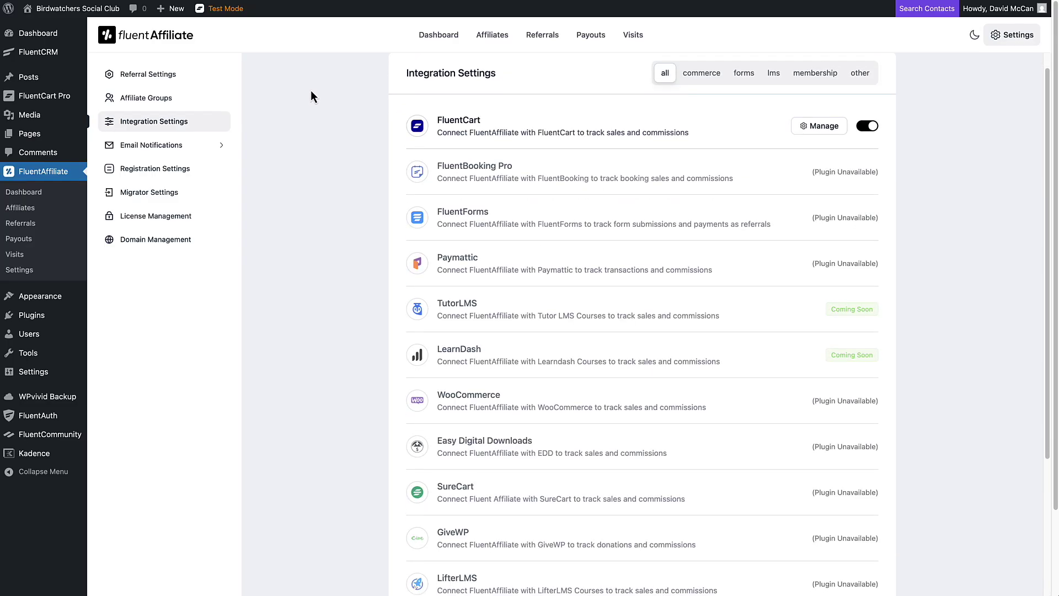
{"action": "scroll", "coordinate": [311, 97], "scroll_direction": "down", "scroll_amount": 1}
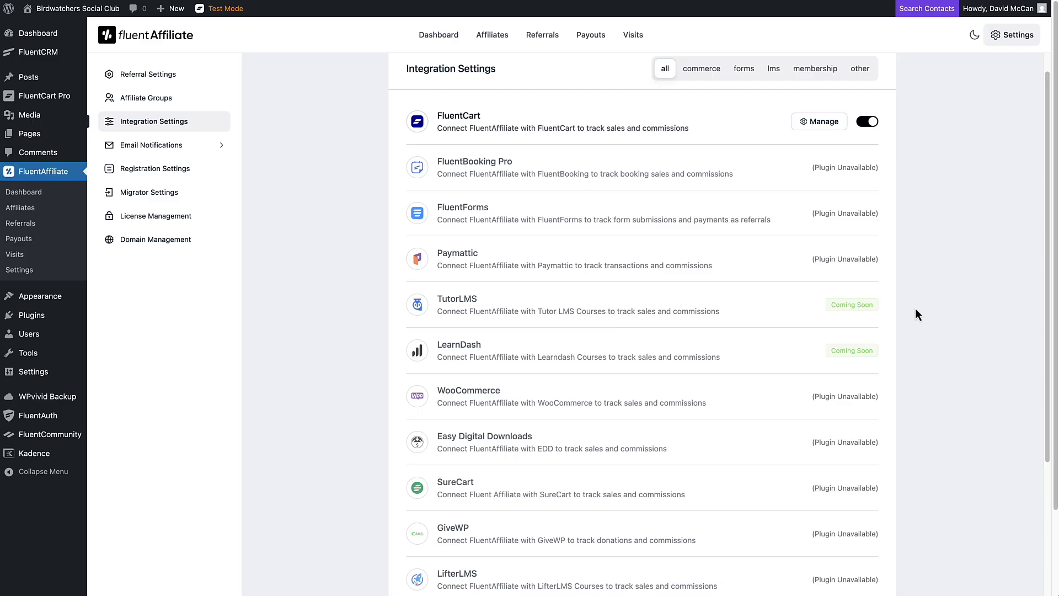
{"action": "scroll", "coordinate": [767, 314], "scroll_direction": "down", "scroll_amount": 5}
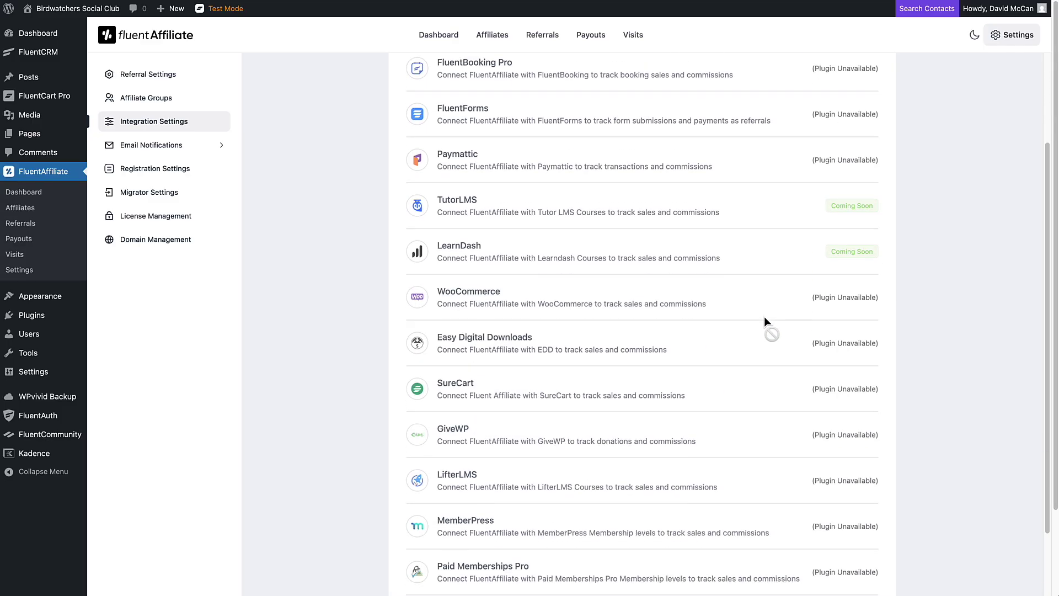
{"action": "scroll", "coordinate": [763, 316], "scroll_direction": "up", "scroll_amount": 5}
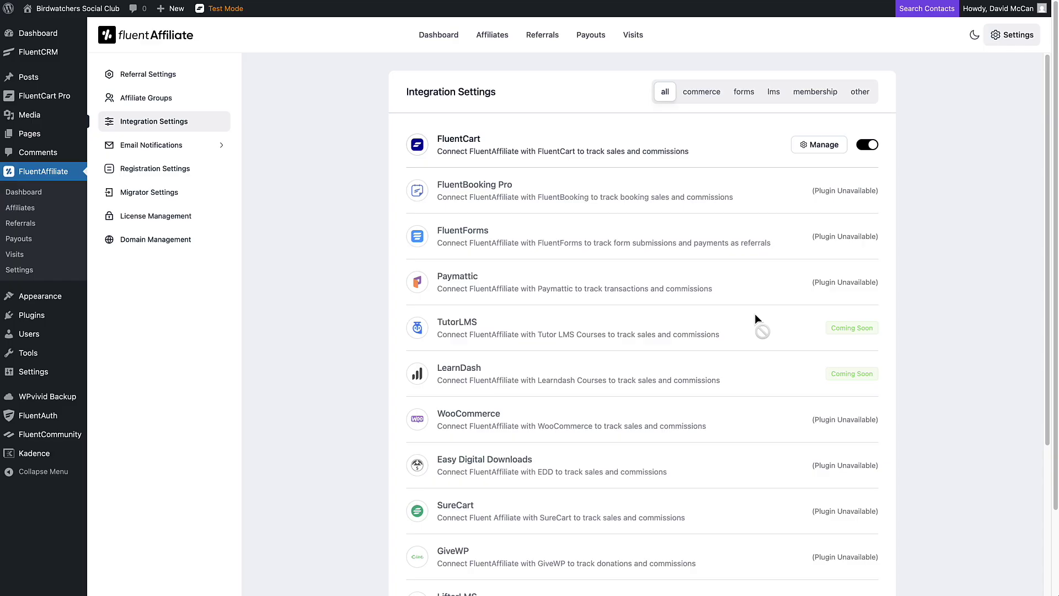
{"action": "left_click", "coordinate": [820, 147]}
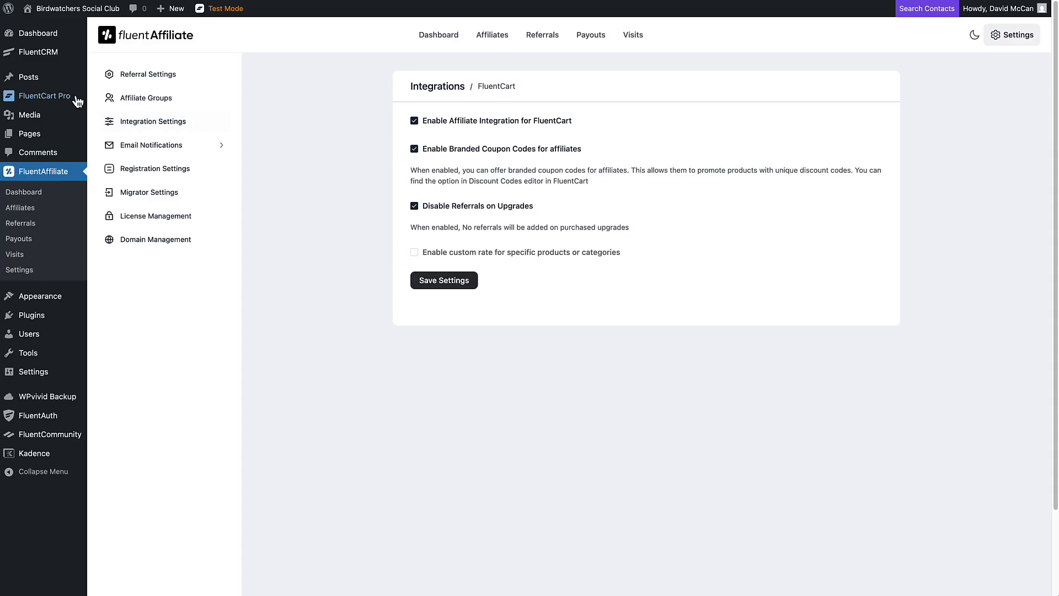
Step: Go to FluentCart Pro's Coupons page, which has no coupons yet
{"action": "mouse_move", "coordinate": [65, 99]}
{"action": "left_click", "coordinate": [112, 207]}
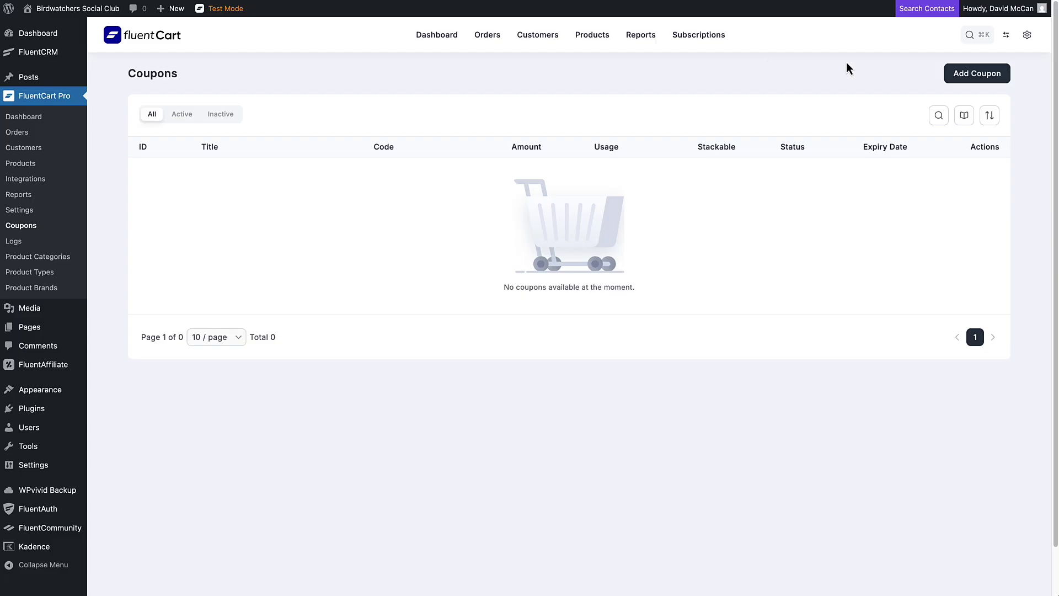
Step: Start a new FluentCart coupon and inspect its Fluent Affiliate Select Affiliate dropdown without choosing one
{"action": "left_click", "coordinate": [946, 75]}
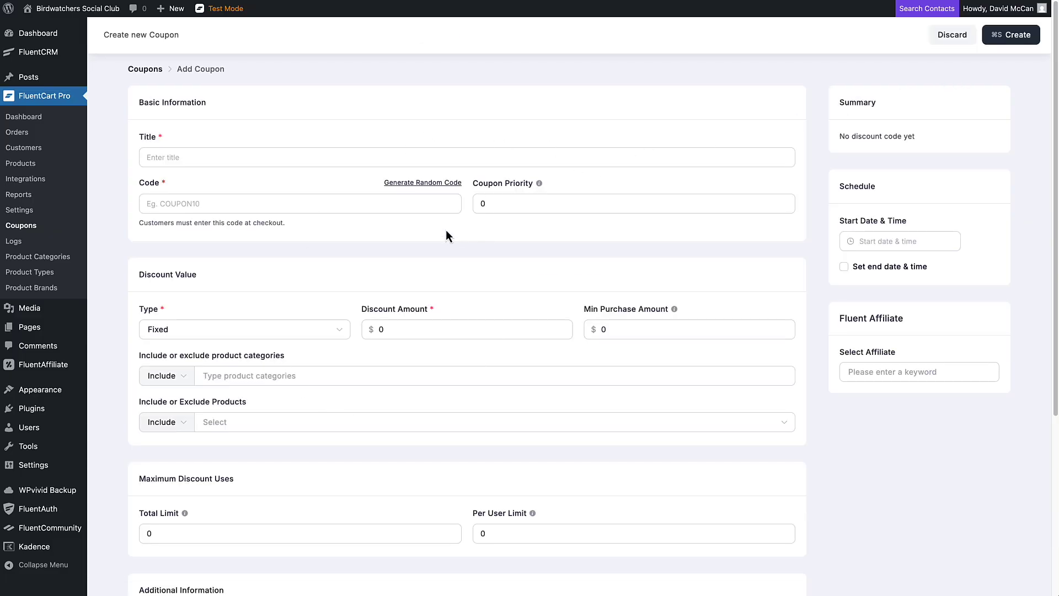
{"action": "scroll", "coordinate": [446, 230], "scroll_direction": "down", "scroll_amount": 3}
{"action": "scroll", "coordinate": [445, 233], "scroll_direction": "down", "scroll_amount": 2}
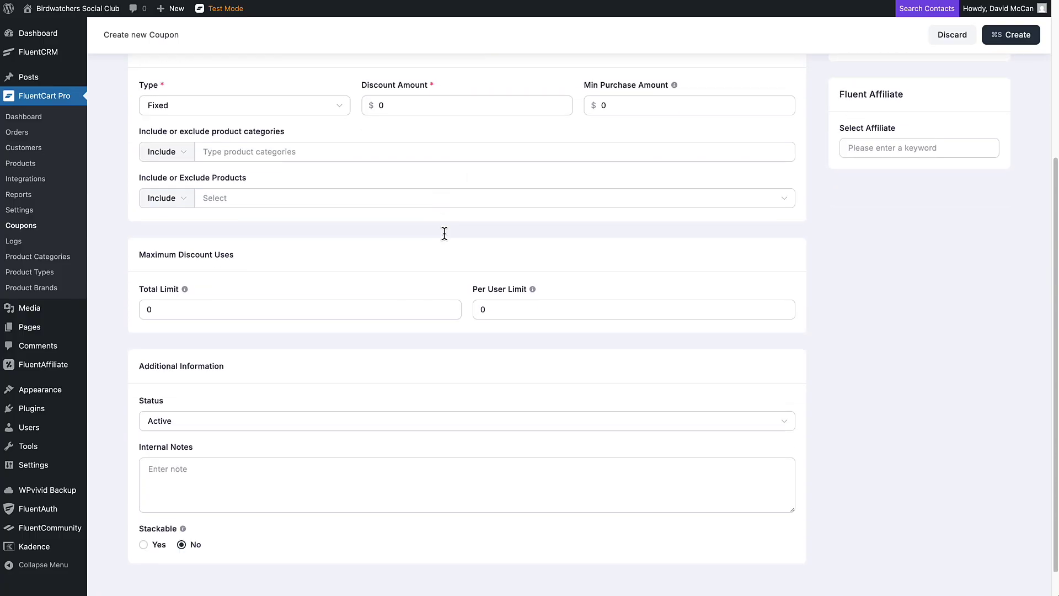
{"action": "scroll", "coordinate": [445, 236], "scroll_direction": "up", "scroll_amount": 5}
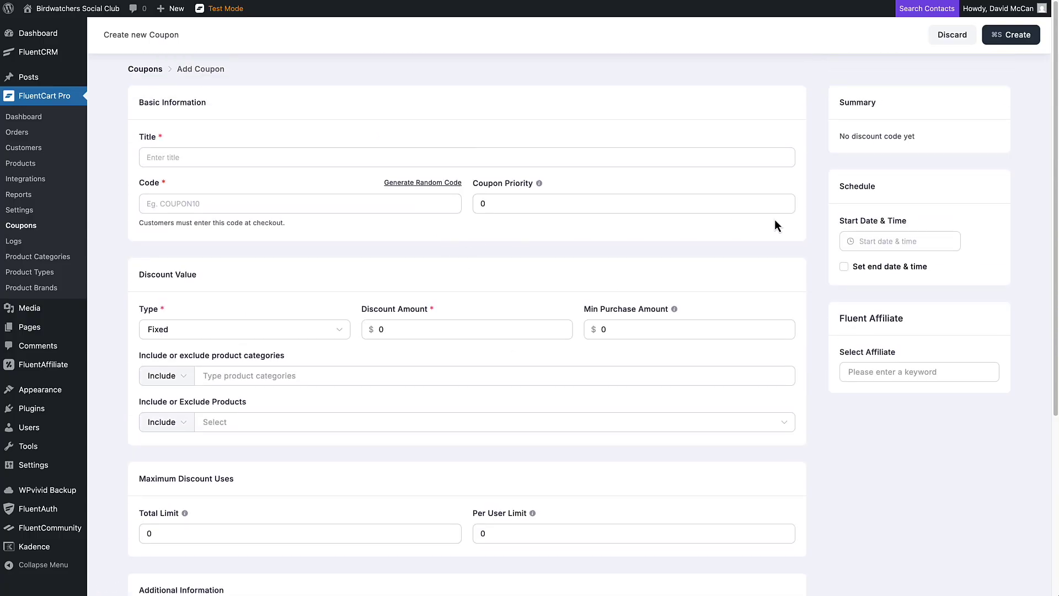
{"action": "left_click", "coordinate": [886, 375]}
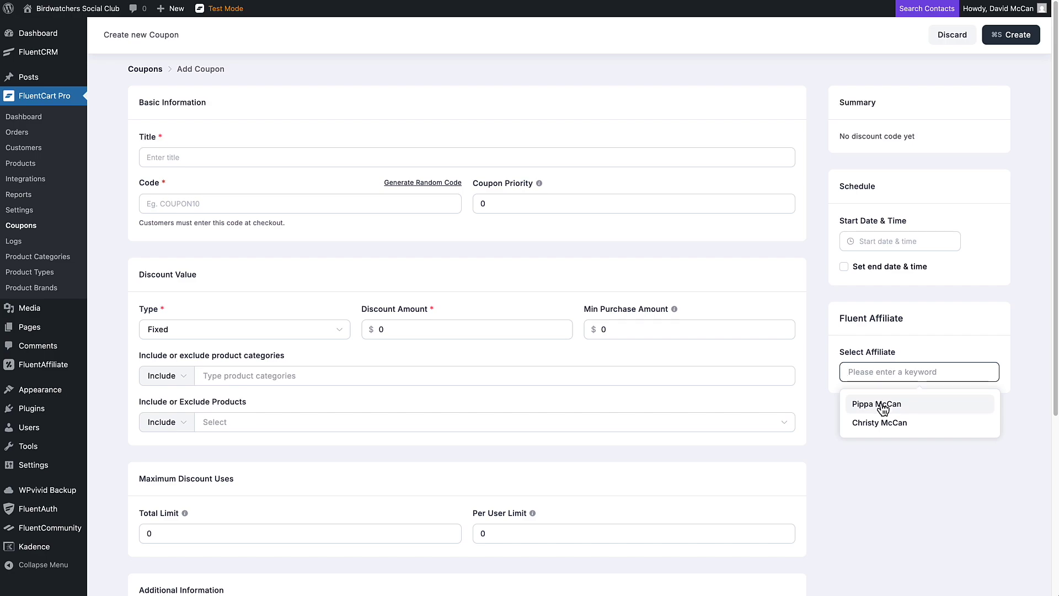
{"action": "left_click", "coordinate": [820, 390]}
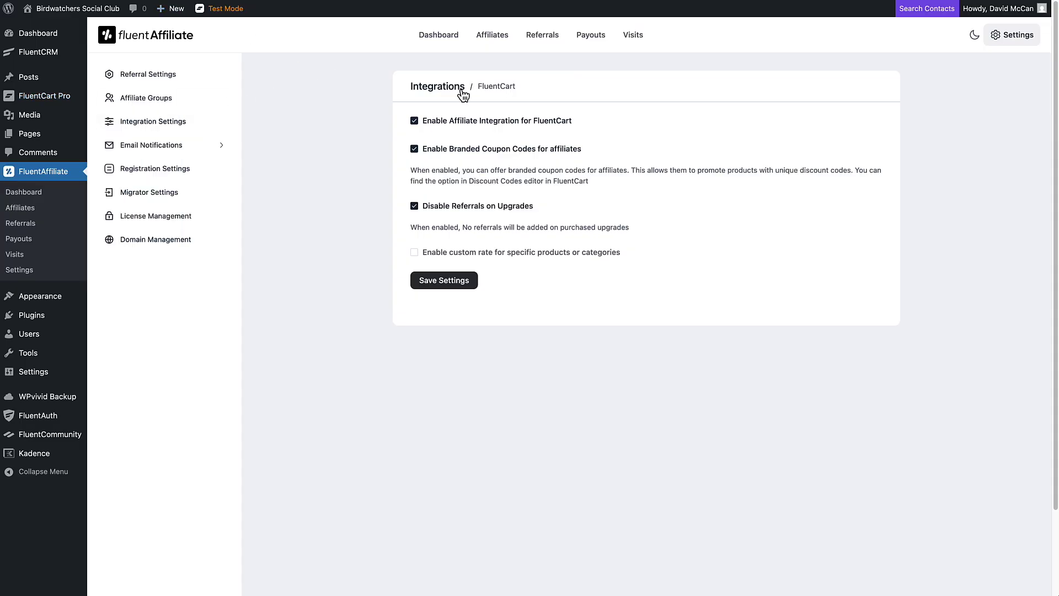
Step: Go from Integration Settings through Mail Settings to Notification Settings, listing six enabled emails
{"action": "left_click", "coordinate": [153, 121]}
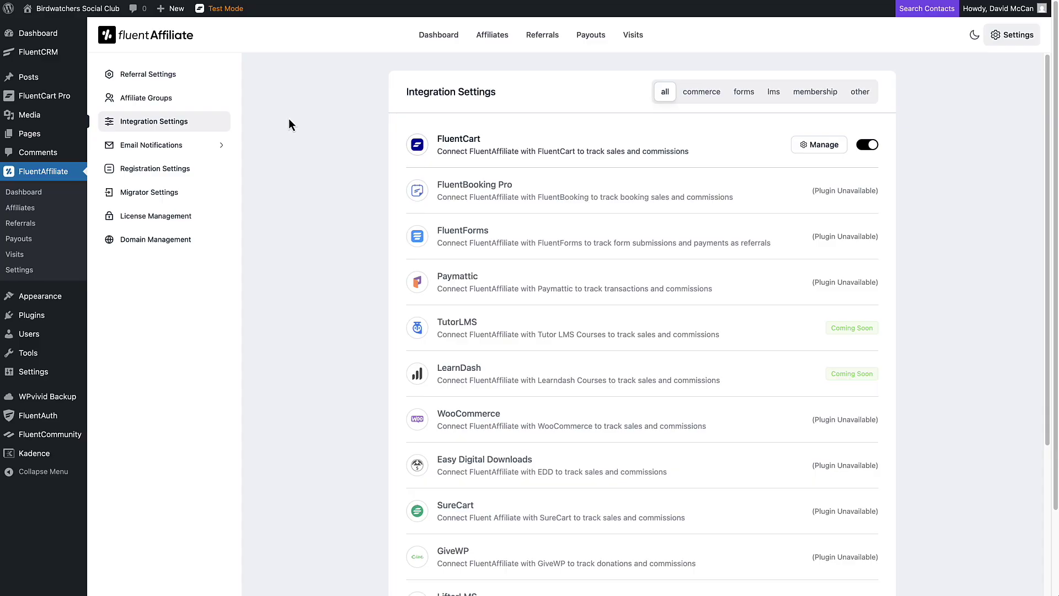
{"action": "left_click", "coordinate": [160, 148]}
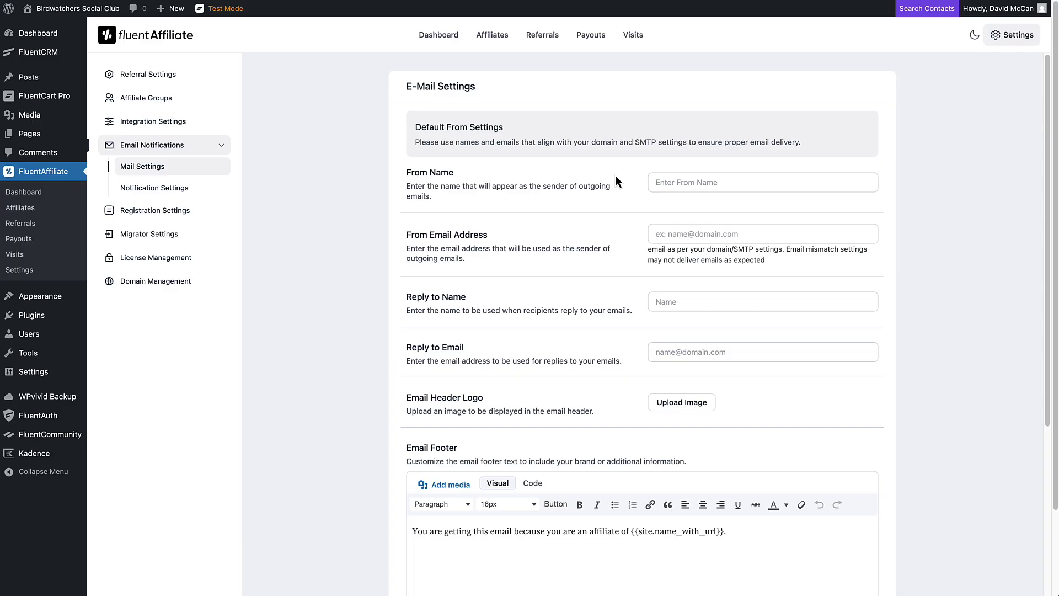
{"action": "scroll", "coordinate": [646, 204], "scroll_direction": "down", "scroll_amount": 4}
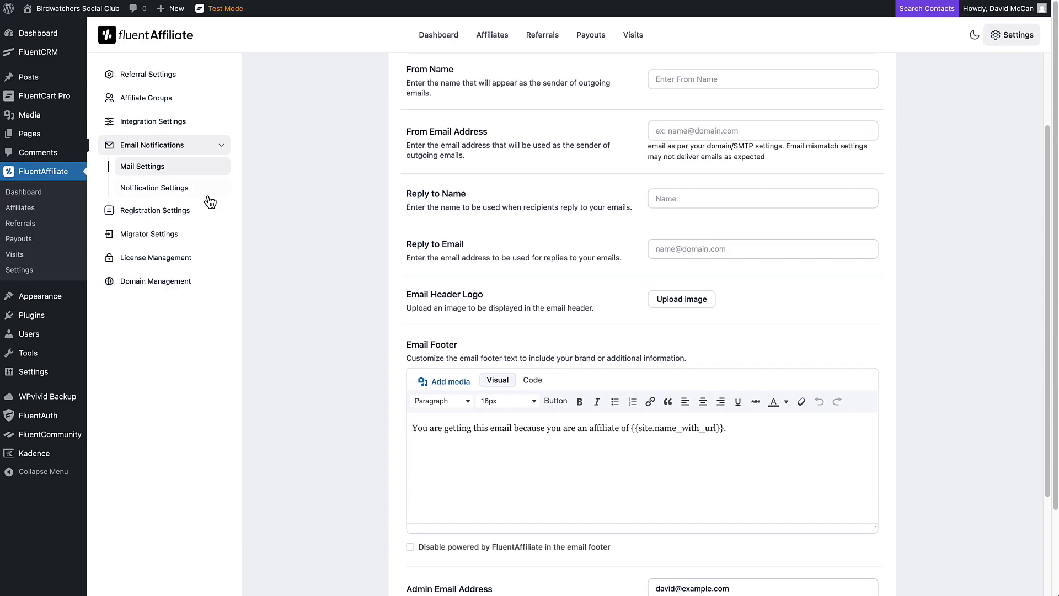
{"action": "left_click", "coordinate": [186, 191]}
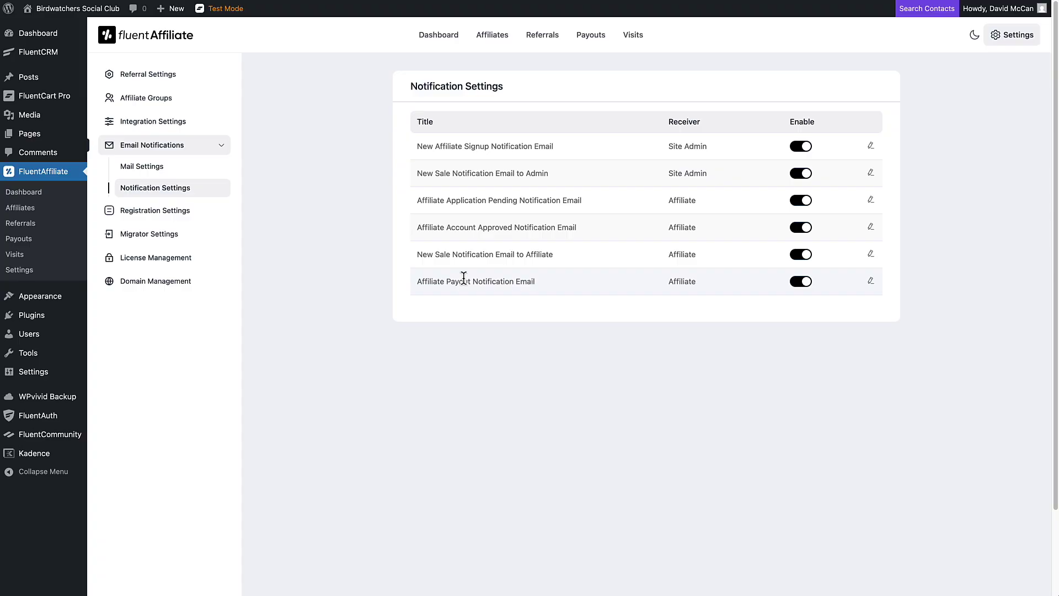
{"action": "left_click", "coordinate": [872, 147]}
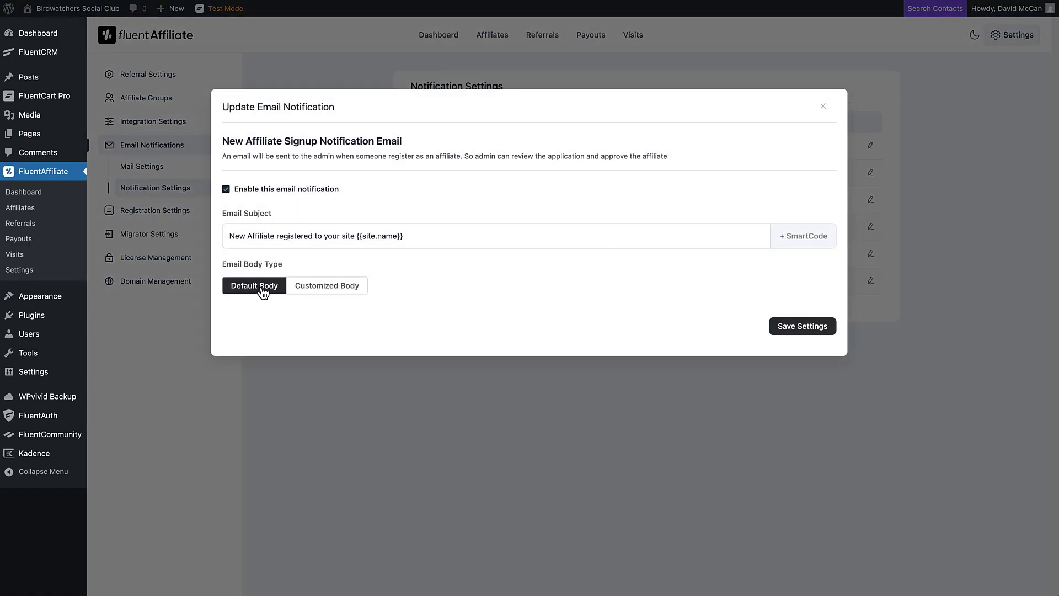
{"action": "left_click", "coordinate": [336, 291]}
{"action": "scroll", "coordinate": [426, 275], "scroll_direction": "down", "scroll_amount": 3}
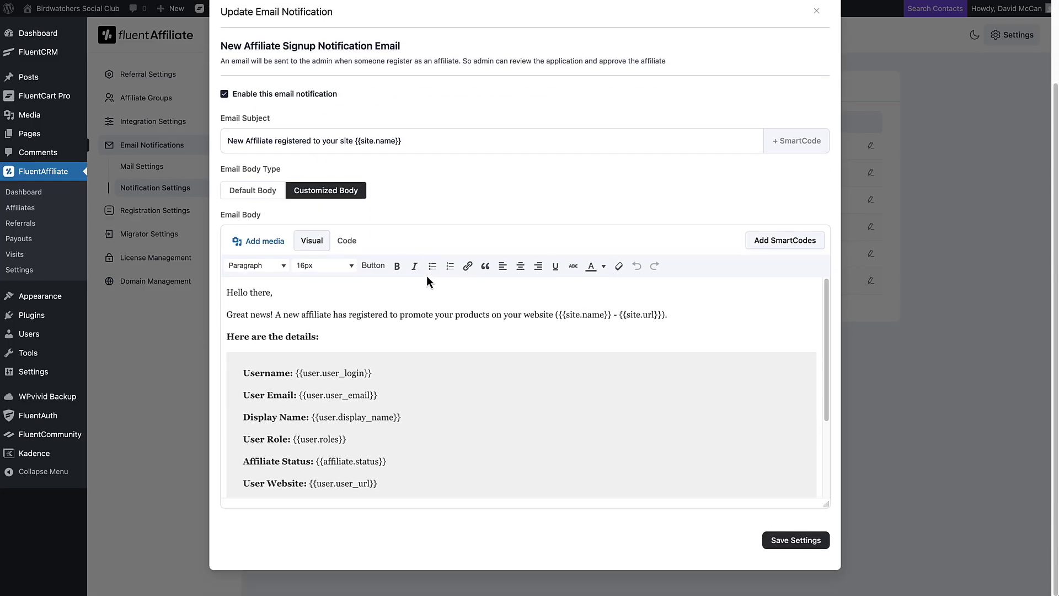
{"action": "scroll", "coordinate": [447, 341], "scroll_direction": "down", "scroll_amount": 4}
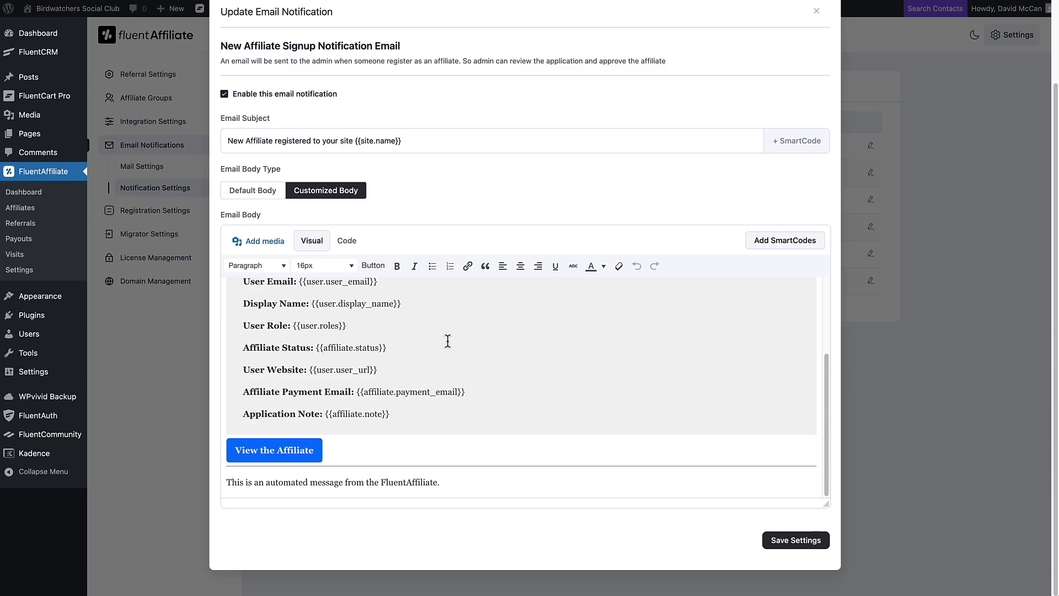
{"action": "scroll", "coordinate": [448, 341], "scroll_direction": "up", "scroll_amount": 6}
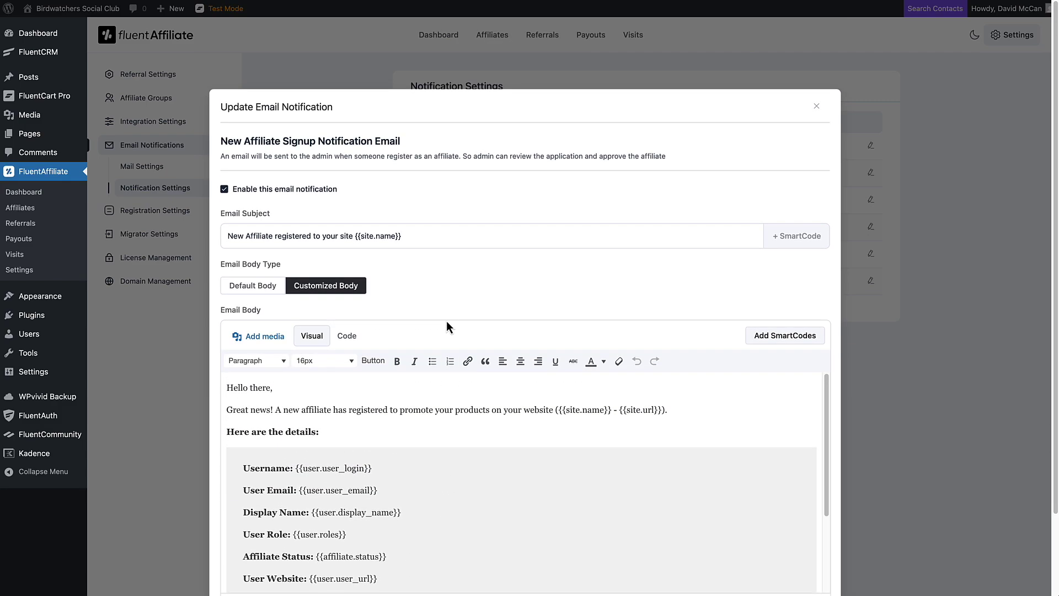
{"action": "left_click", "coordinate": [779, 339]}
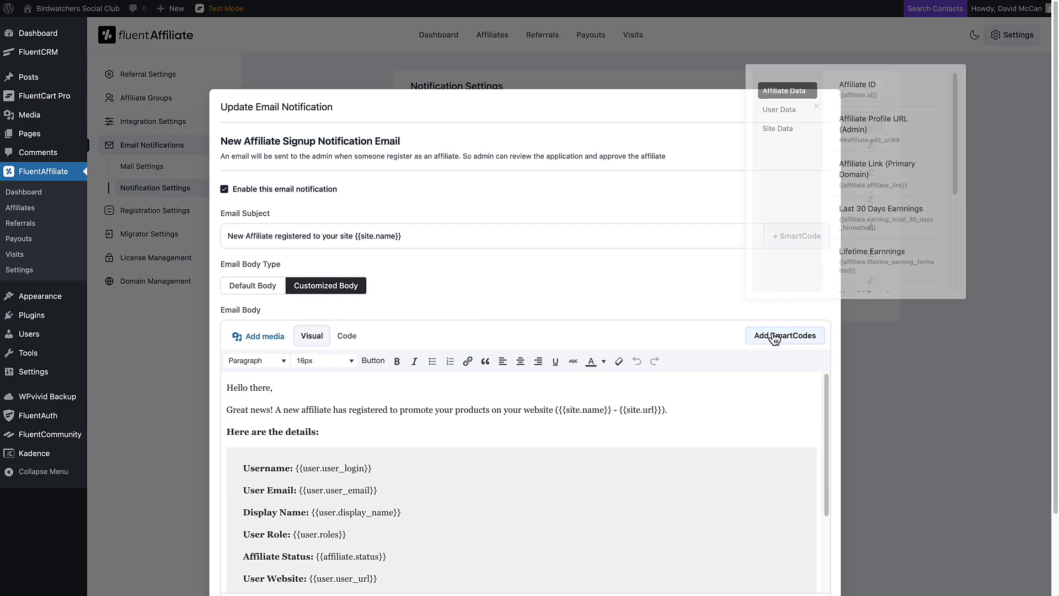
{"action": "scroll", "coordinate": [876, 128], "scroll_direction": "down", "scroll_amount": 3}
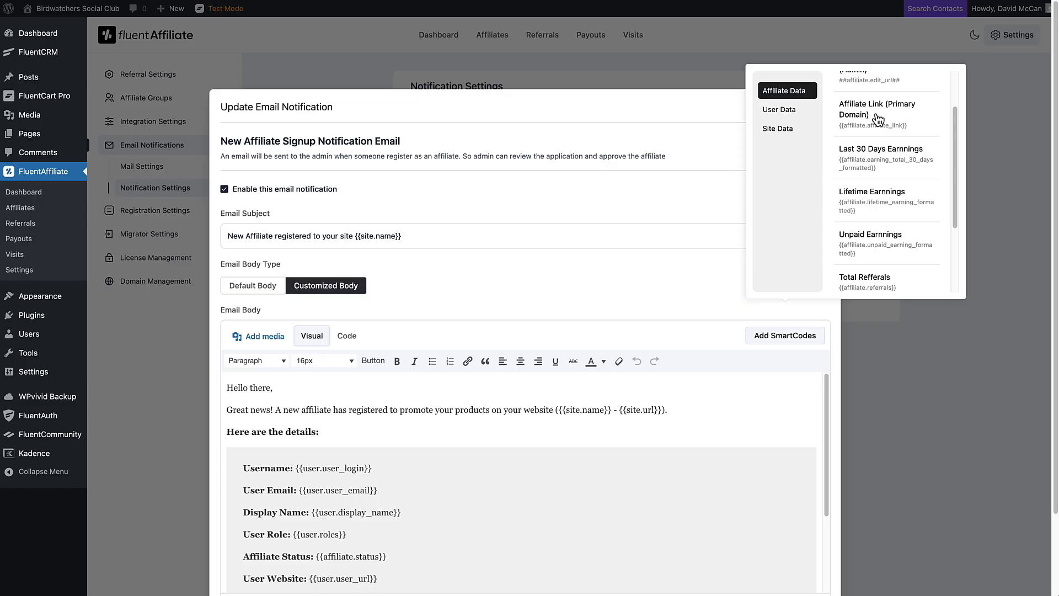
{"action": "scroll", "coordinate": [879, 122], "scroll_direction": "up", "scroll_amount": 5}
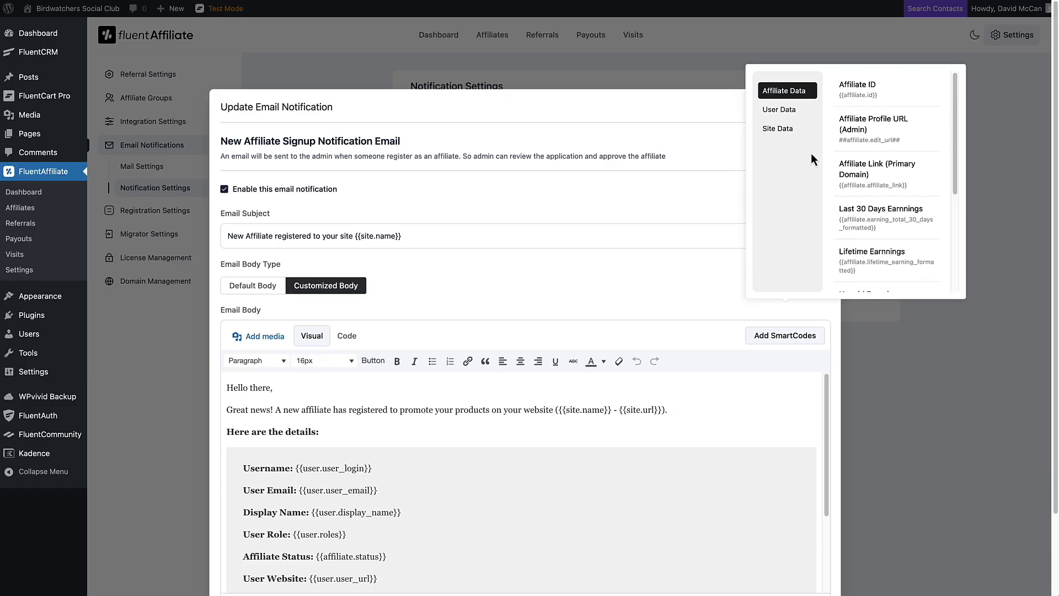
{"action": "left_click", "coordinate": [779, 113]}
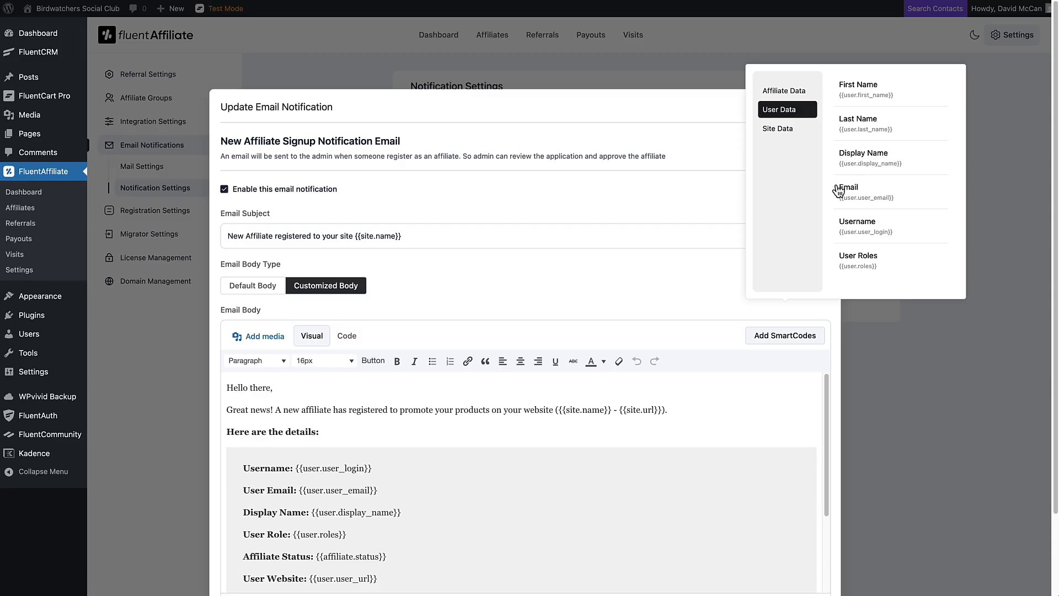
{"action": "left_click", "coordinate": [776, 130]}
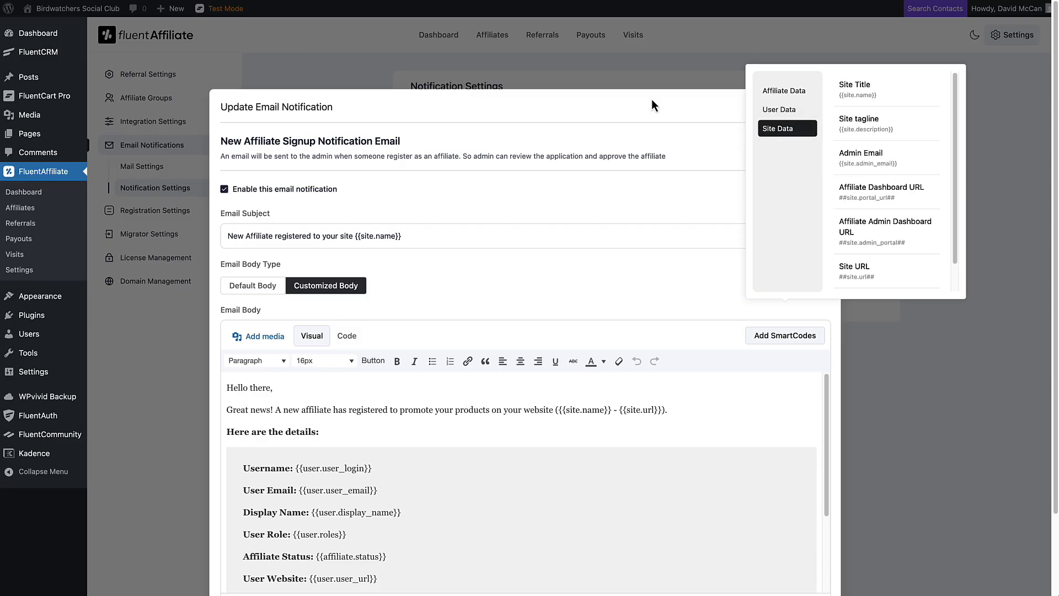
{"action": "key", "text": "Escape"}
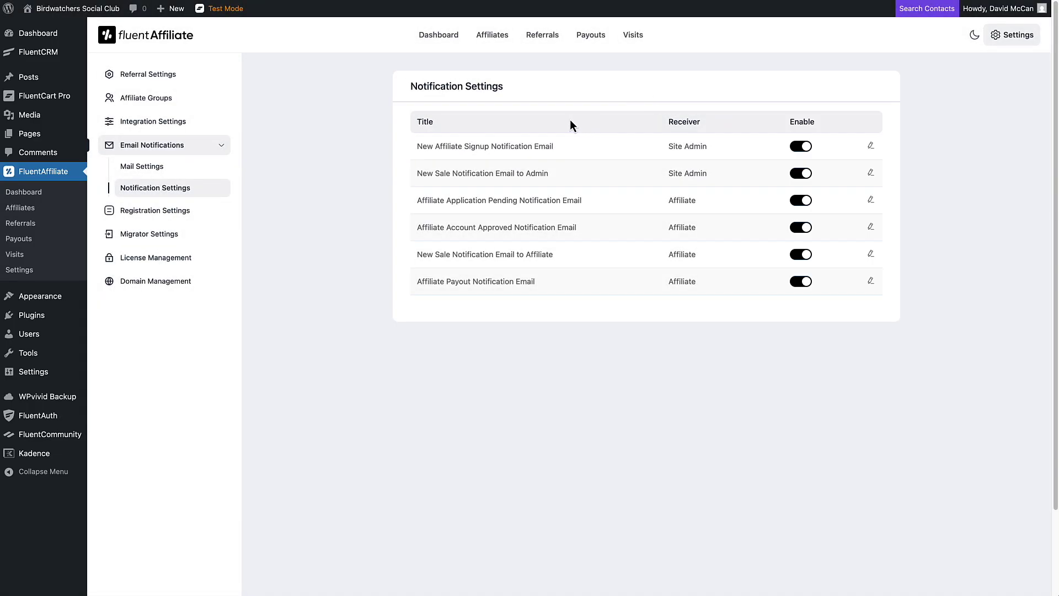
{"action": "left_click", "coordinate": [163, 214]}
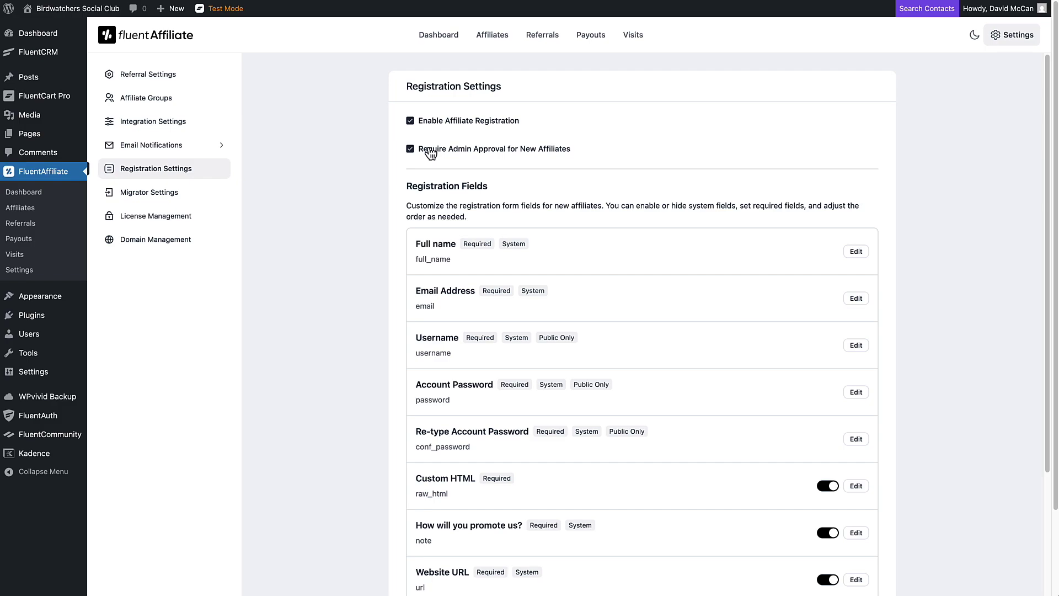
Step: Scroll the registration fields and open, then cancel, the terms_condition field editor
{"action": "scroll", "coordinate": [430, 153], "scroll_direction": "down", "scroll_amount": 3}
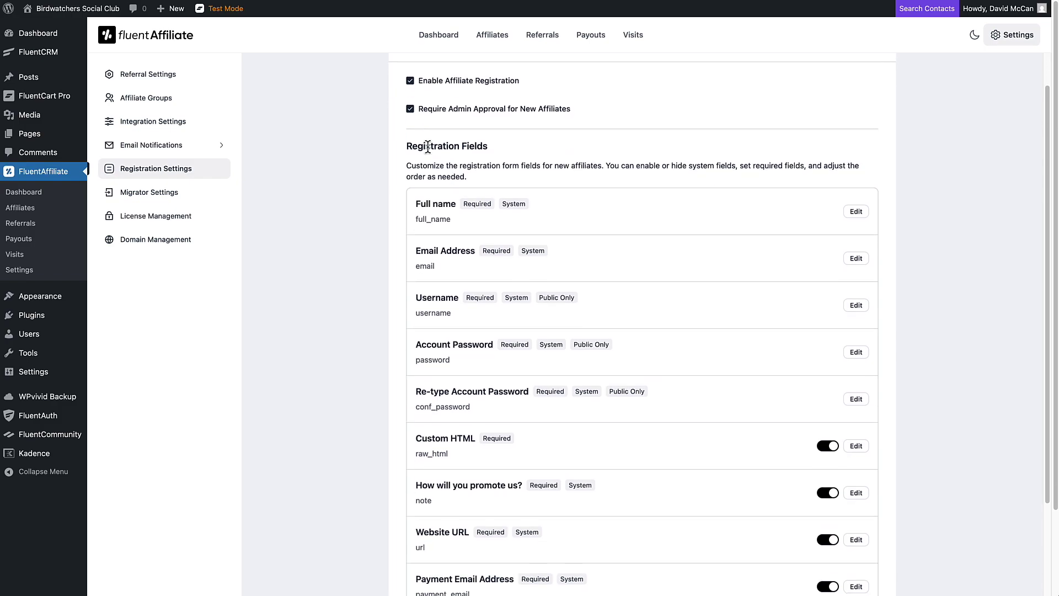
{"action": "scroll", "coordinate": [427, 146], "scroll_direction": "down", "scroll_amount": 1}
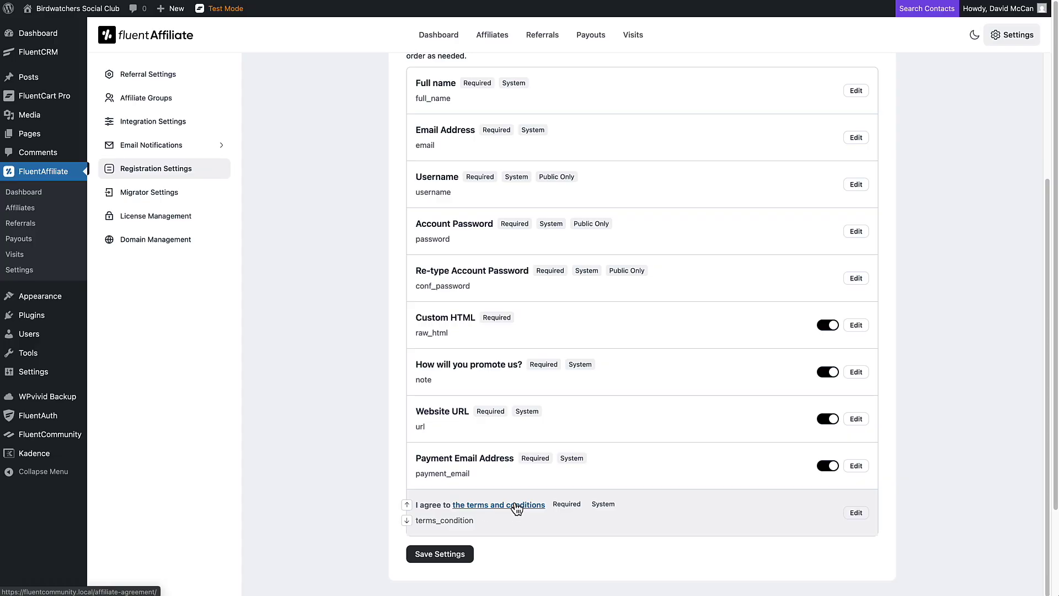
{"action": "left_click", "coordinate": [856, 513]}
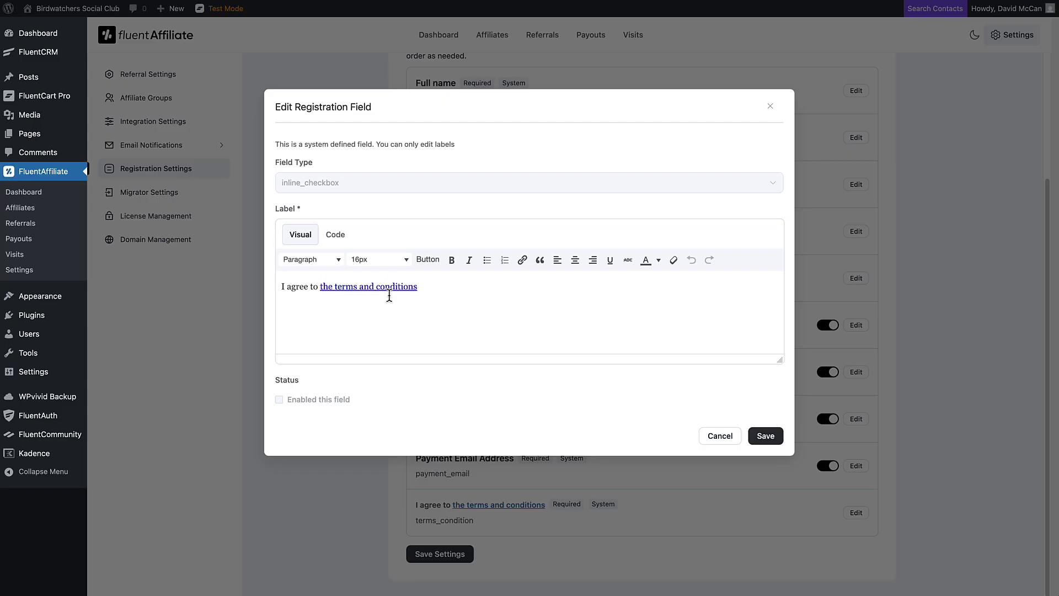
{"action": "left_click", "coordinate": [720, 437]}
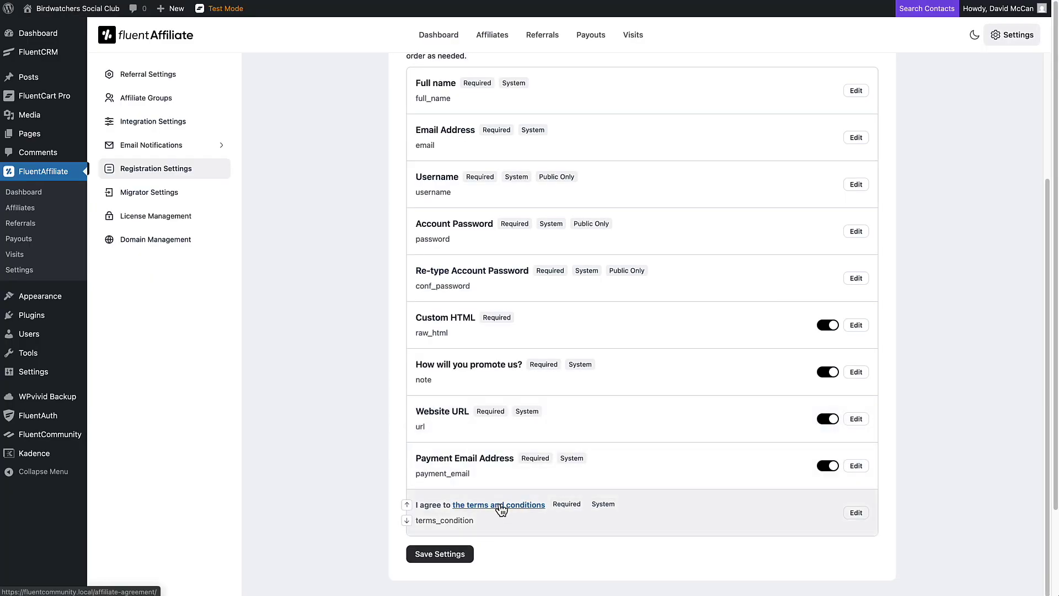
Step: Look at Migration Settings, then move on to Domain Management
{"action": "left_click", "coordinate": [161, 197]}
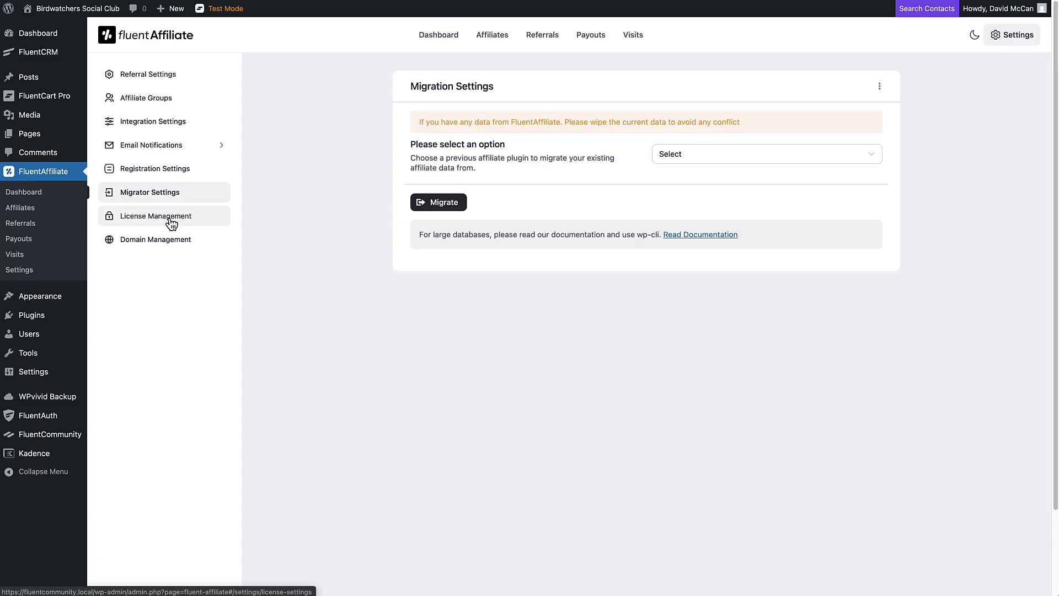
{"action": "left_click", "coordinate": [170, 241]}
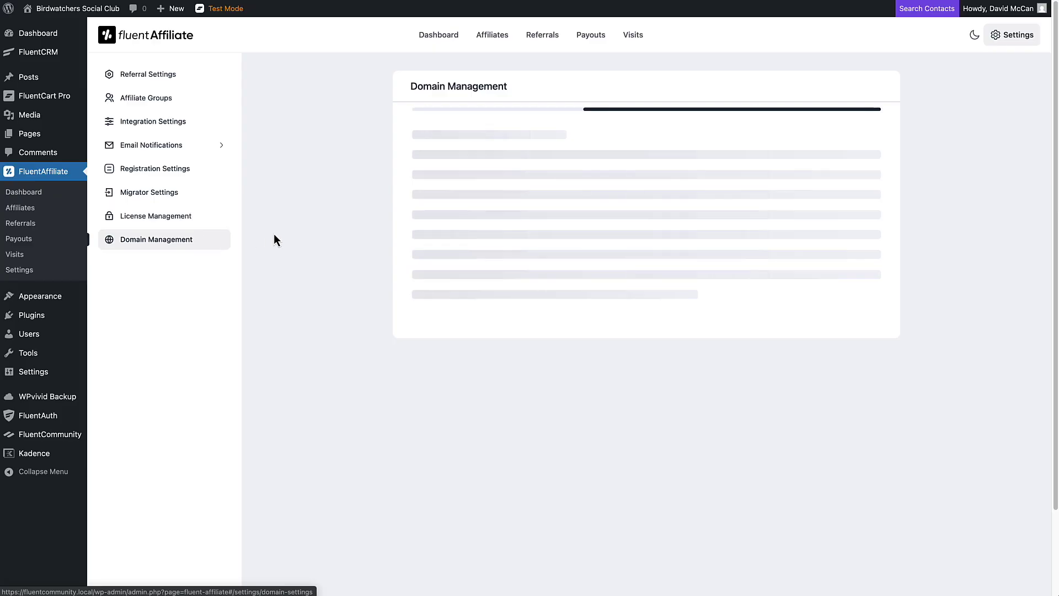
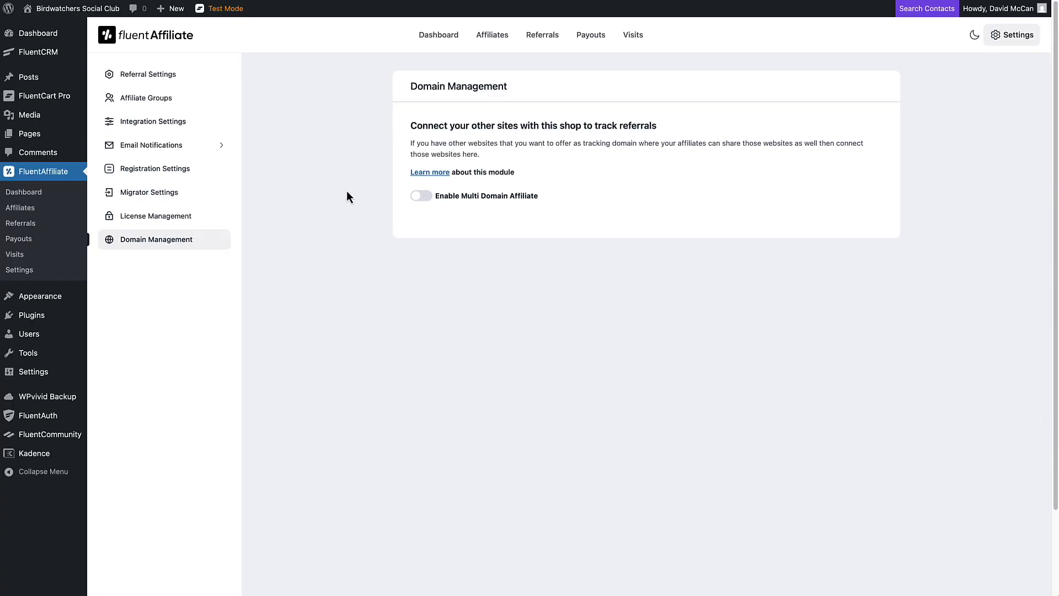
Step: Copy the active affiliate's base referral URL from its overview, and open a new browser tab
{"action": "left_click", "coordinate": [490, 39]}
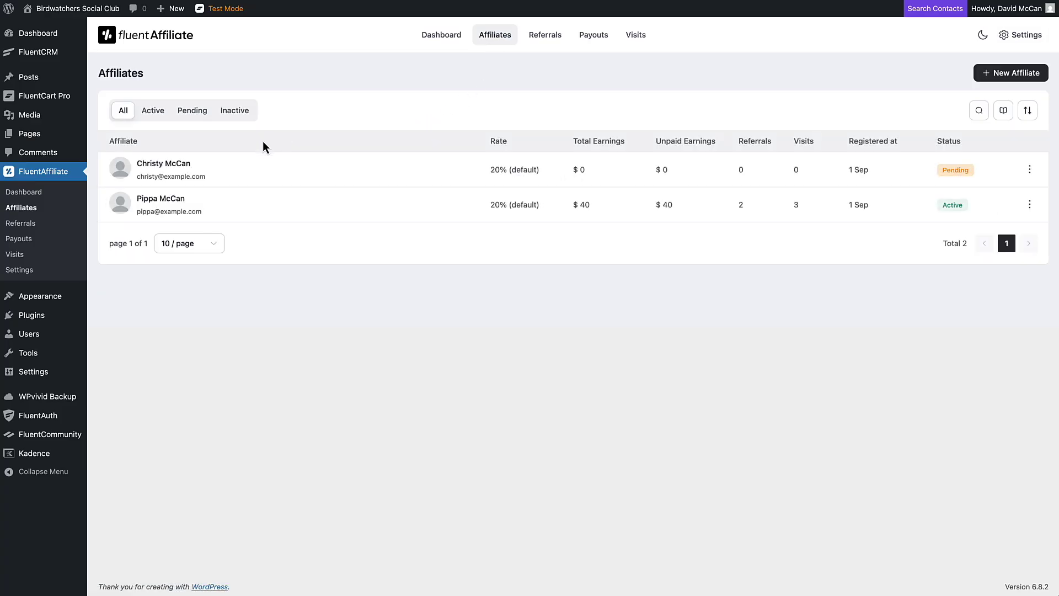
{"action": "left_click", "coordinate": [189, 198]}
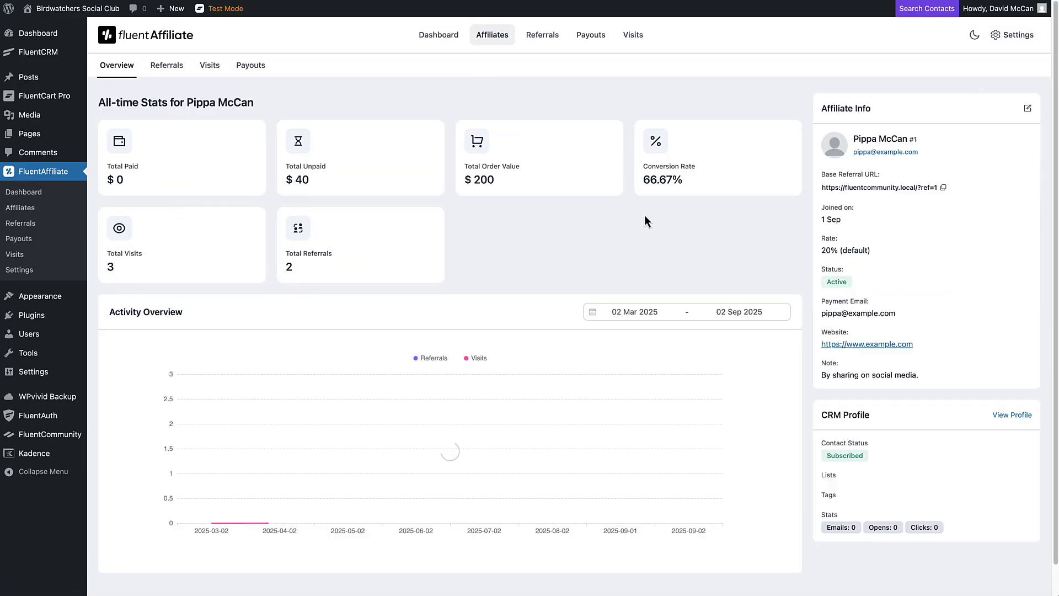
{"action": "left_click", "coordinate": [944, 188]}
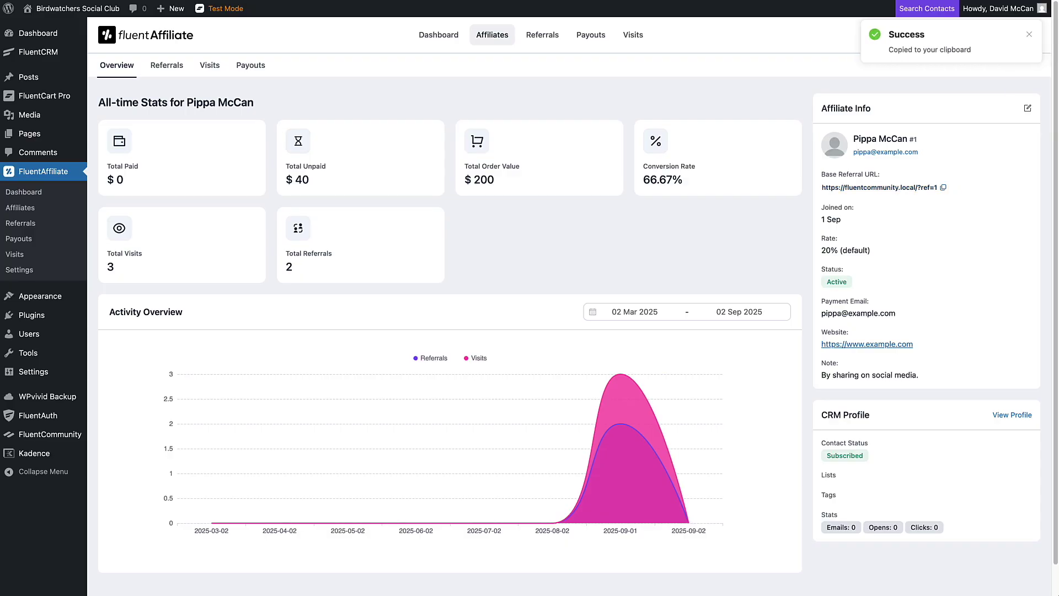
{"action": "key", "text": "super+t"}
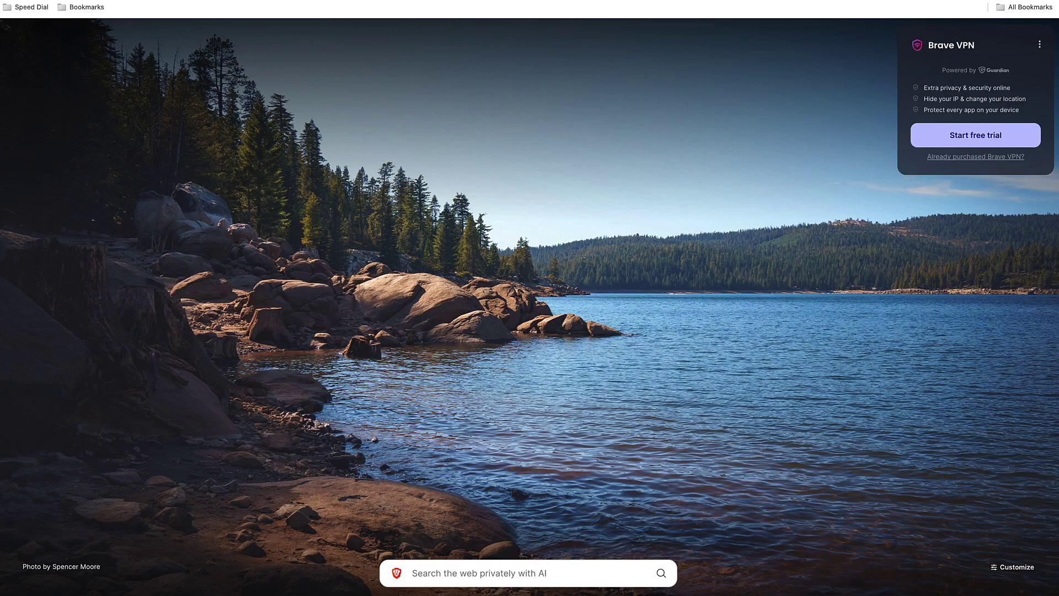
Step: Load the copied referral link with ?ref=1 in the new tab
{"action": "key", "text": "super+v"}
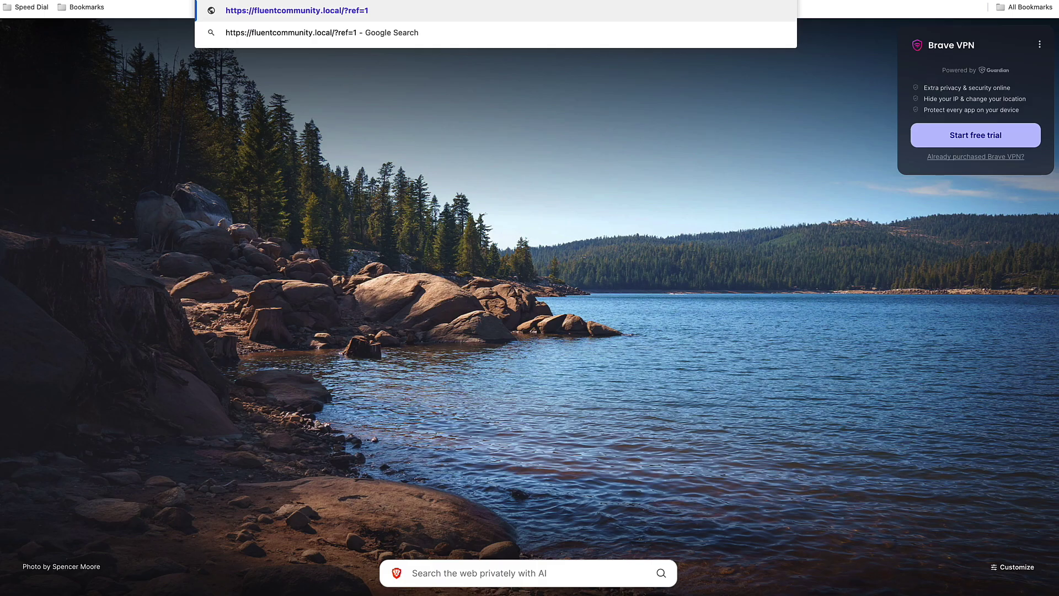
{"action": "key", "text": "Return"}
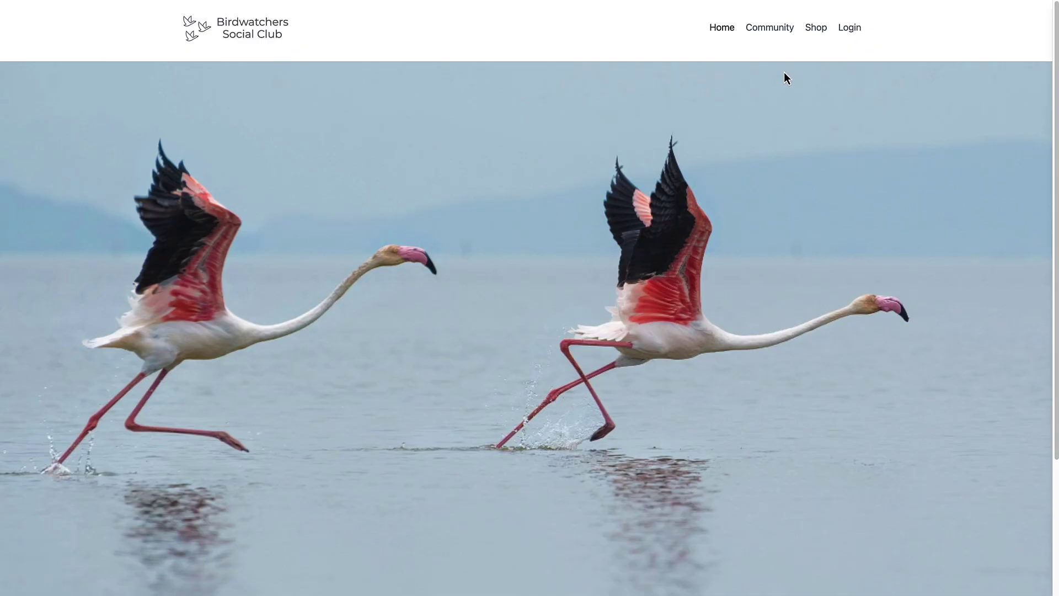
Step: Open the Birding Photography Course from the shop and choose Buy Now to reach checkout
{"action": "left_click", "coordinate": [817, 35]}
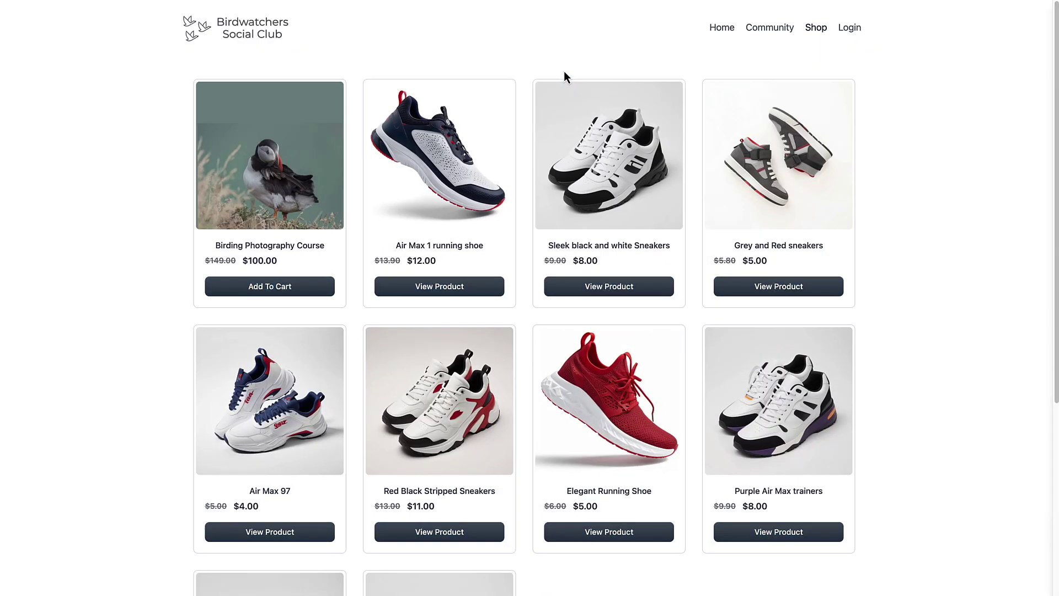
{"action": "left_click", "coordinate": [310, 128]}
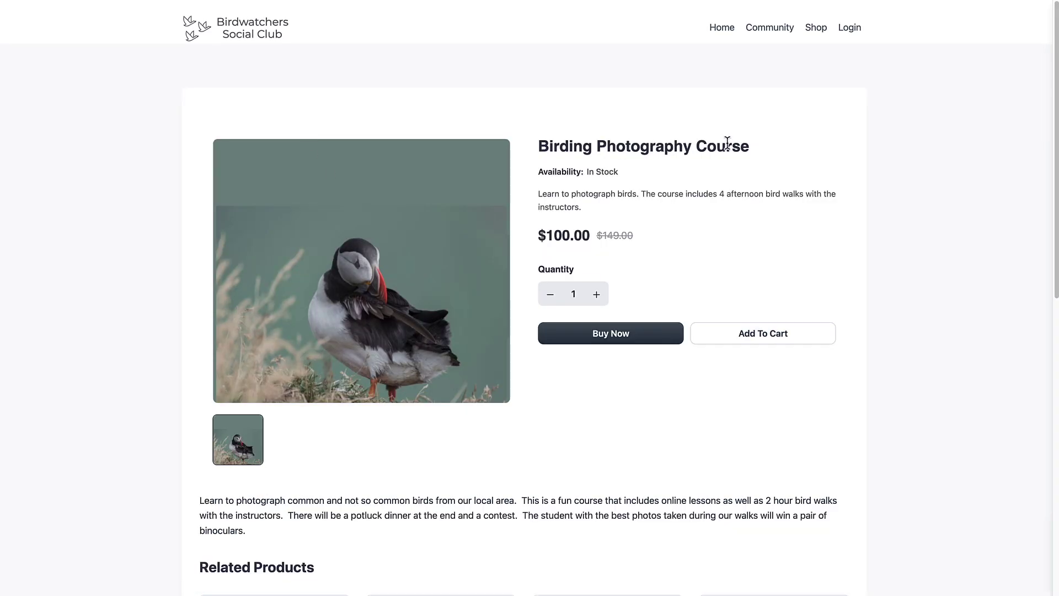
{"action": "left_click", "coordinate": [557, 325]}
{"action": "left_click", "coordinate": [261, 66]}
Step: Enter the buyer's full name and e-mail address at checkout
{"action": "type", "text": "D"}
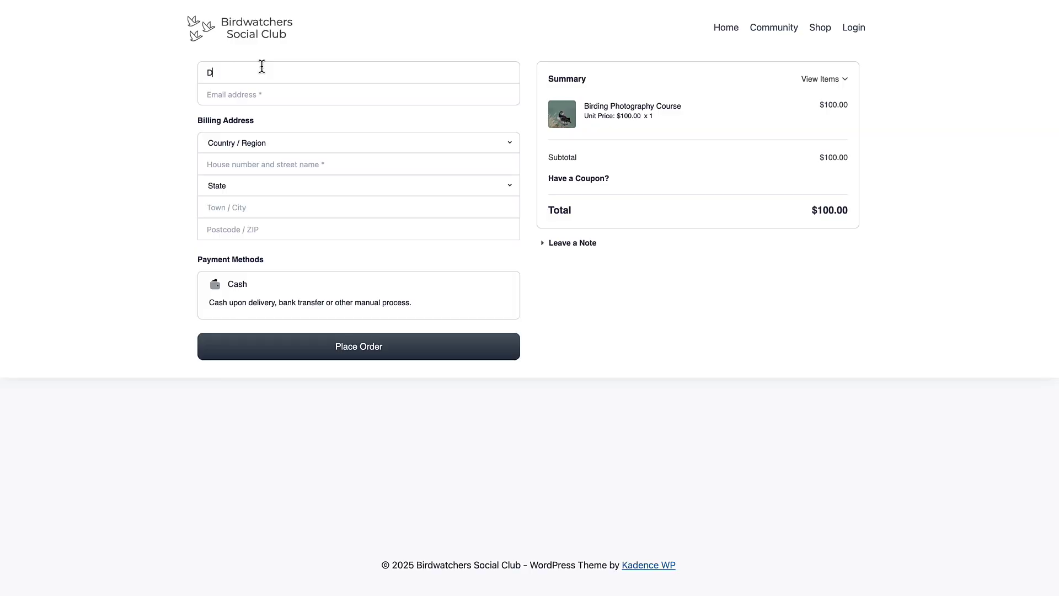
{"action": "key", "text": "BackSpace"}
{"action": "key", "text": "Tab"}
{"action": "type", "text": "chr"}
{"action": "key", "text": "BackSpace"}
{"action": "key", "text": "BackSpace"}
{"action": "type", "text": "hris@example.com"}
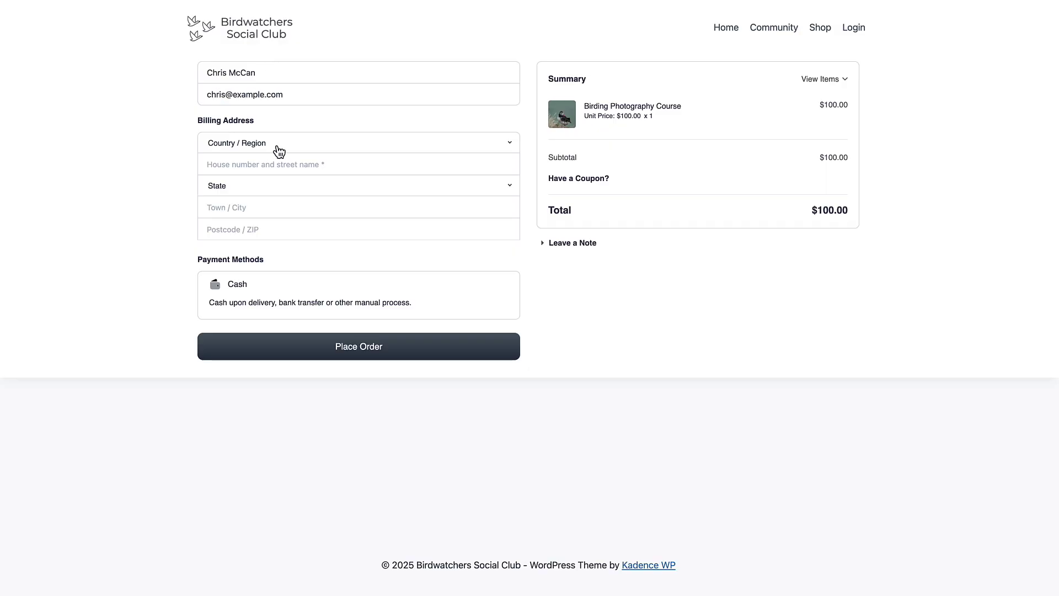
Step: Fill in a United States billing address with state Iowa, town and ZIP, then place the $100.00 order
{"action": "left_click", "coordinate": [278, 146]}
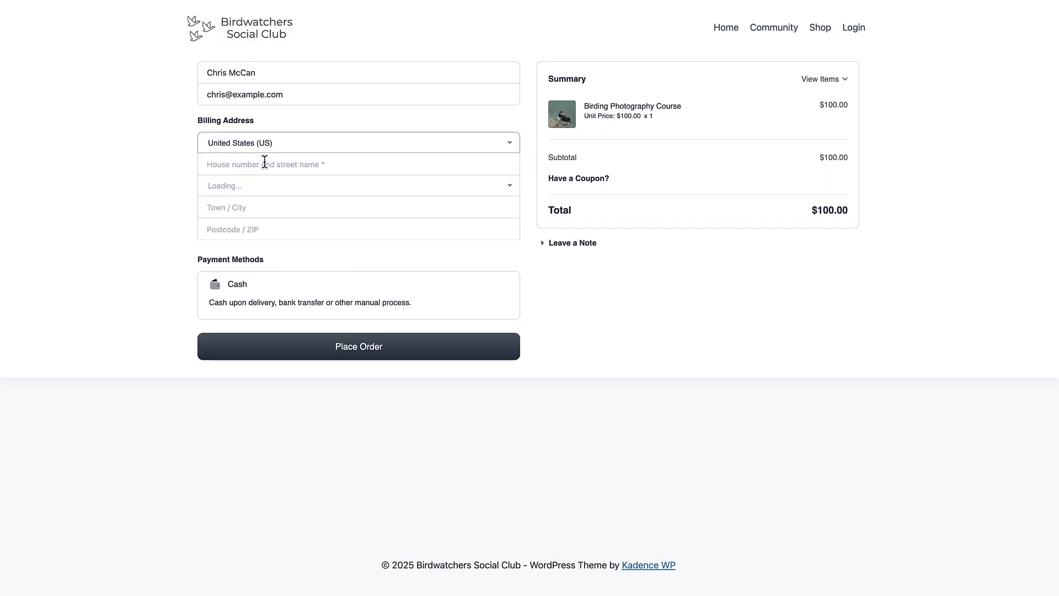
{"action": "left_click", "coordinate": [264, 161]}
{"action": "type", "text": "123 Main S"}
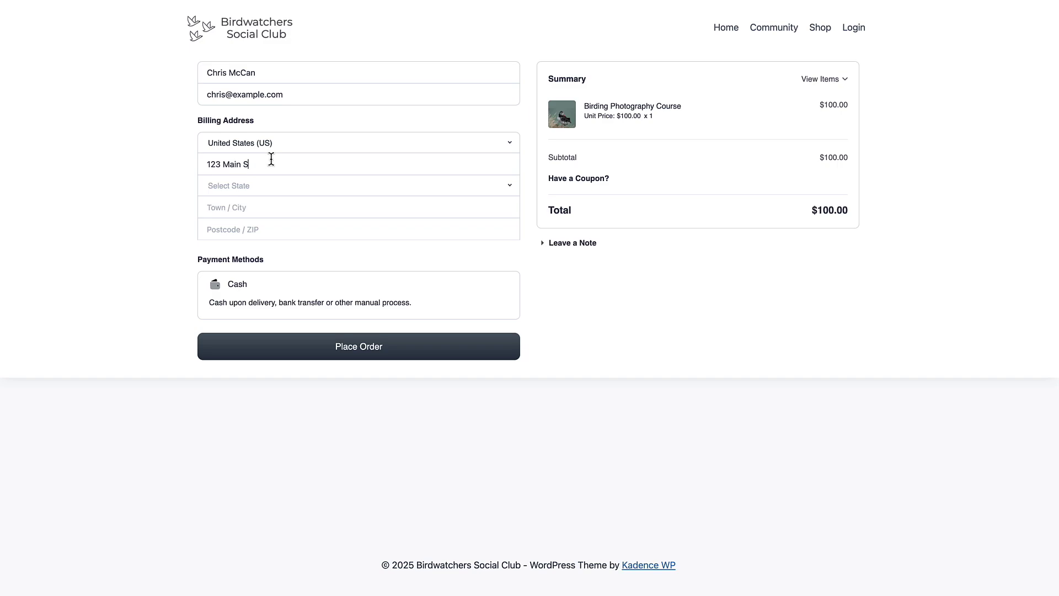
{"action": "type", "text": "treet"}
{"action": "left_click", "coordinate": [281, 188]}
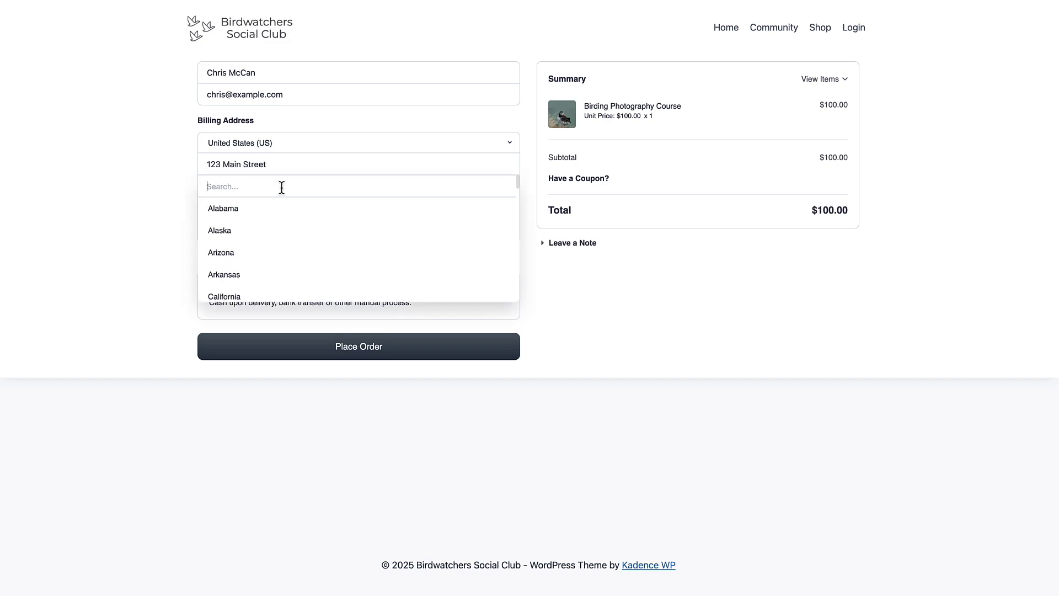
{"action": "type", "text": "iowa"}
{"action": "left_click", "coordinate": [284, 208]}
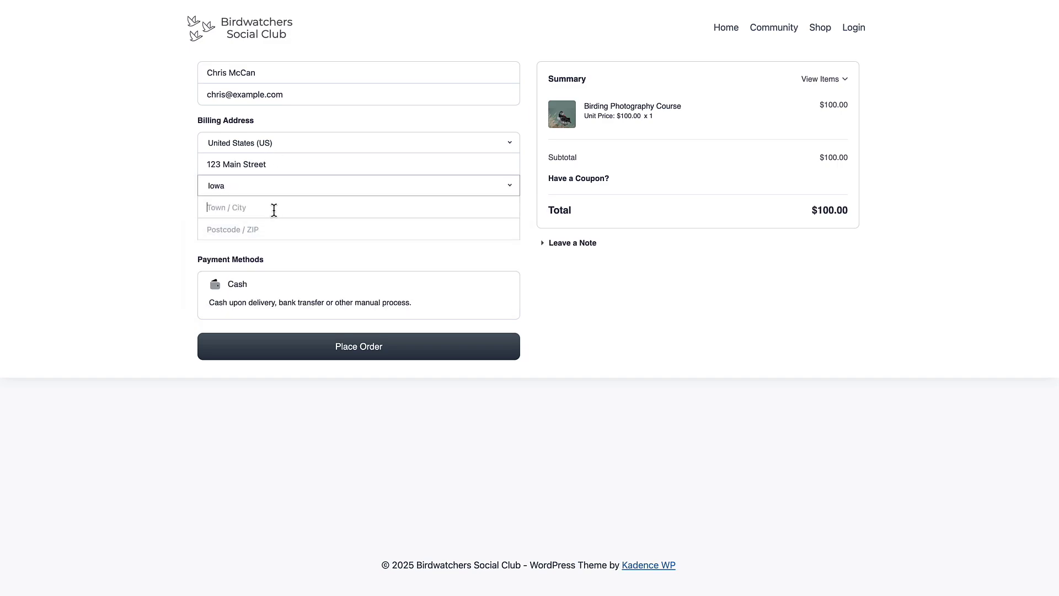
{"action": "type", "text": "Any Town"}
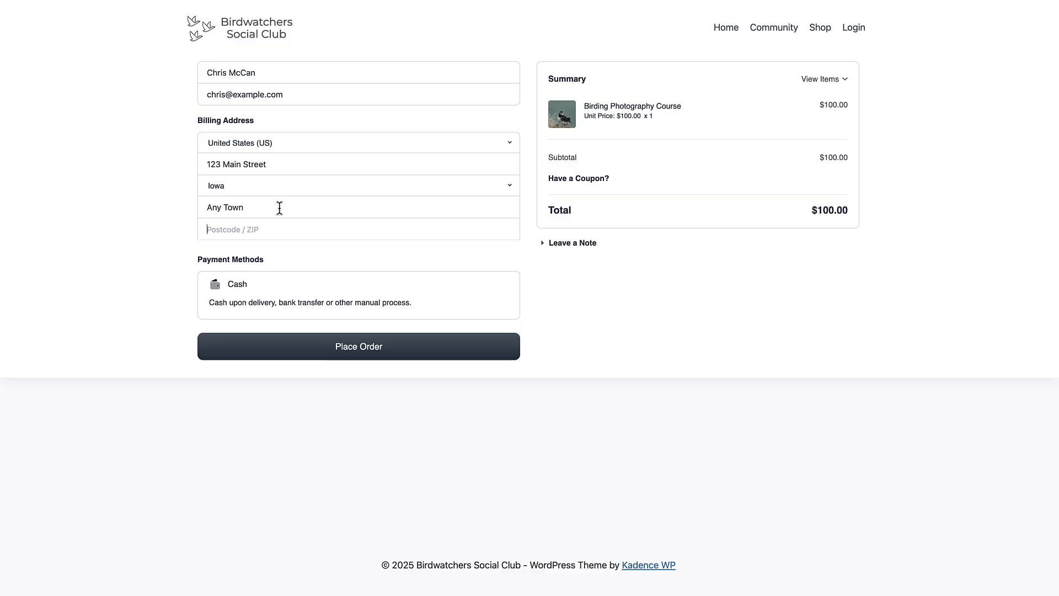
{"action": "type", "text": "12345"}
{"action": "left_click", "coordinate": [359, 349]}
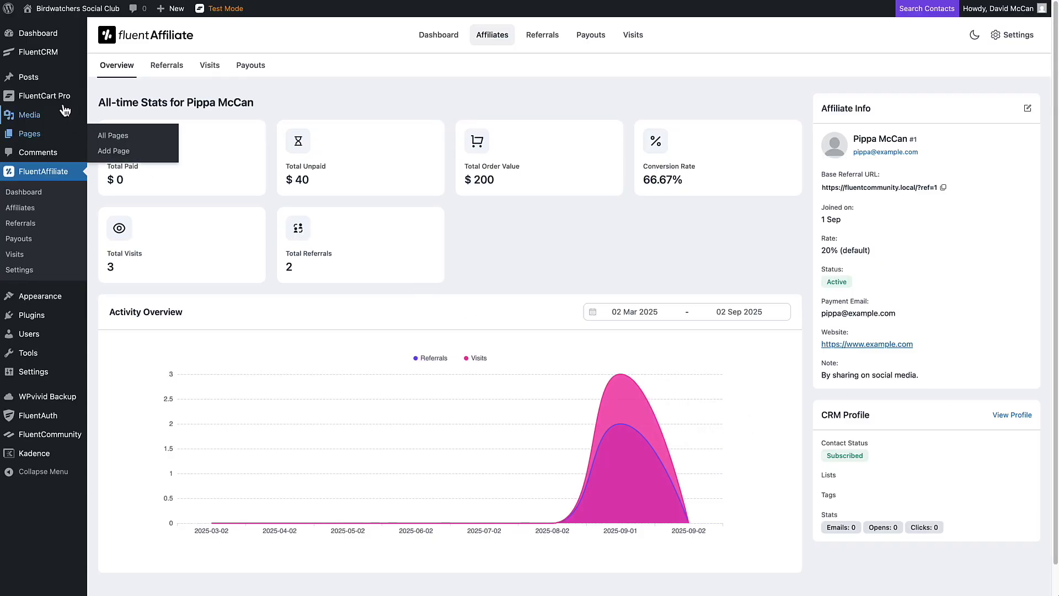
Step: Open FluentCart's Orders list, where INV-6 for $100 sits on hold
{"action": "mouse_move", "coordinate": [59, 98]}
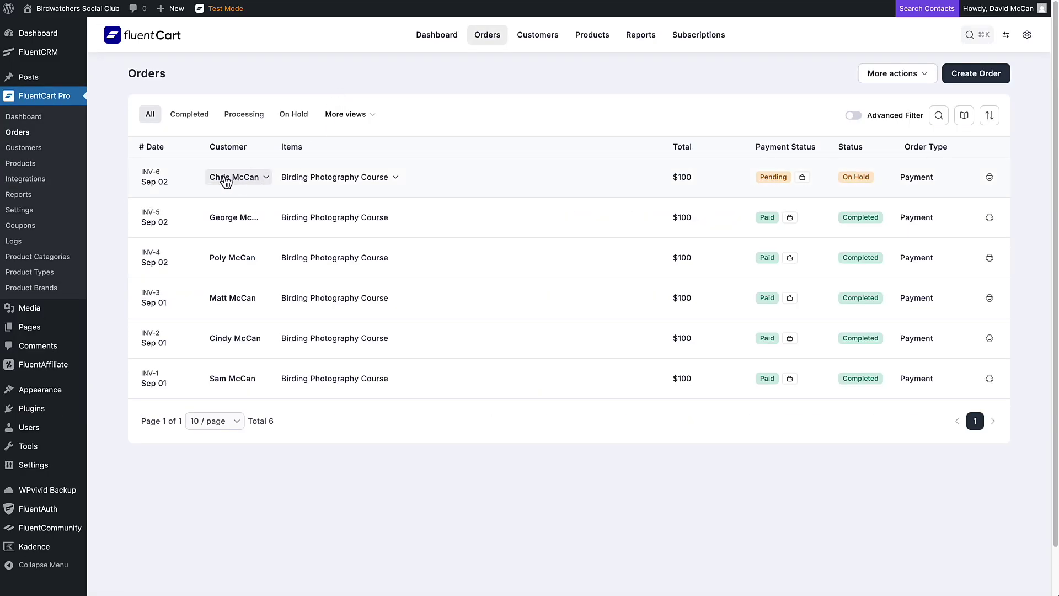
Step: Mark order INV-6 as paid by Cash so its status becomes completed
{"action": "left_click", "coordinate": [160, 176]}
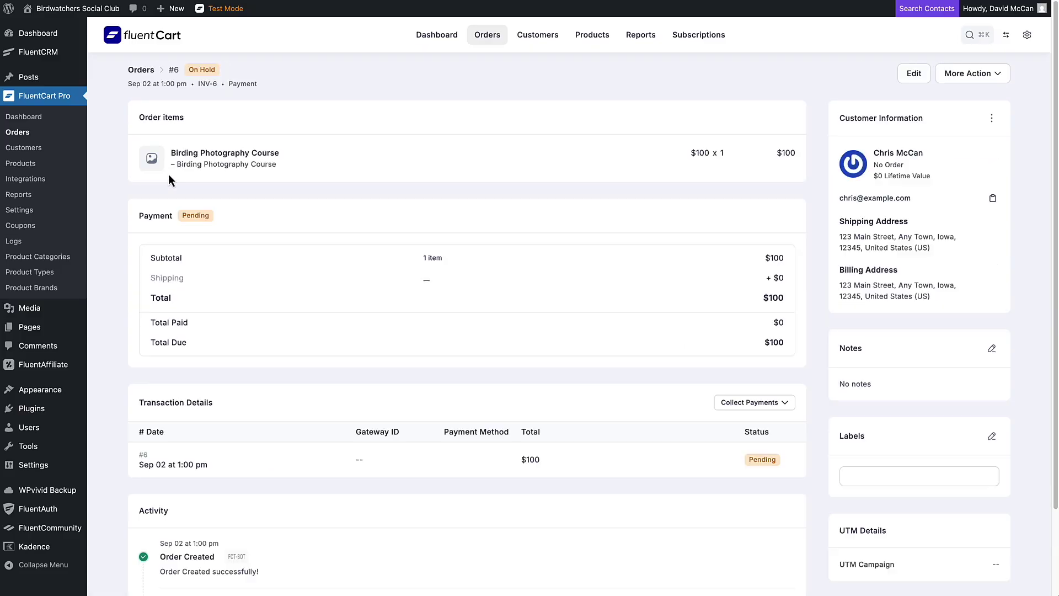
{"action": "left_click", "coordinate": [742, 404]}
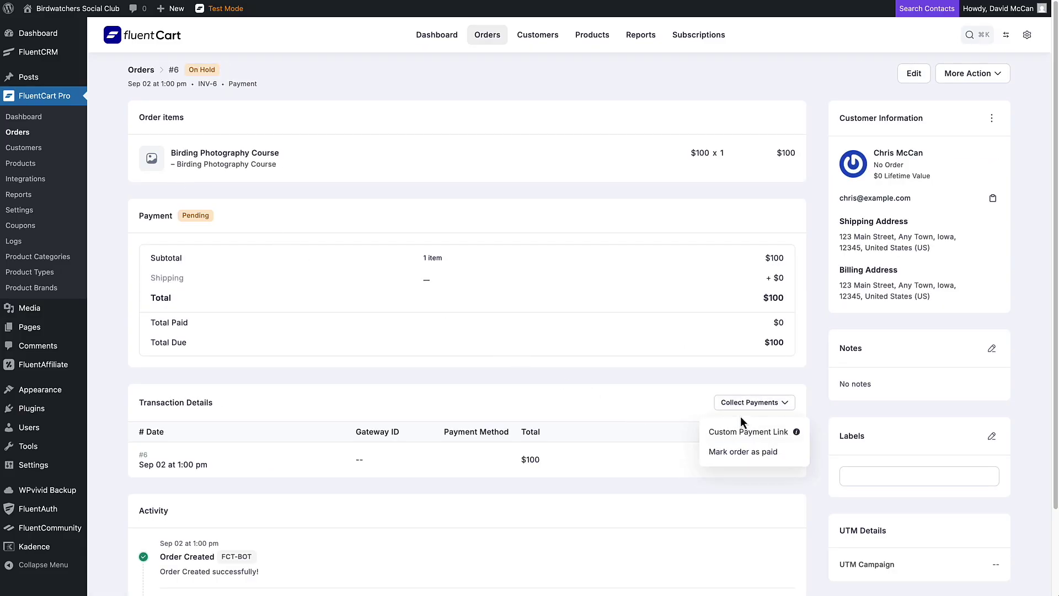
{"action": "left_click", "coordinate": [729, 454]}
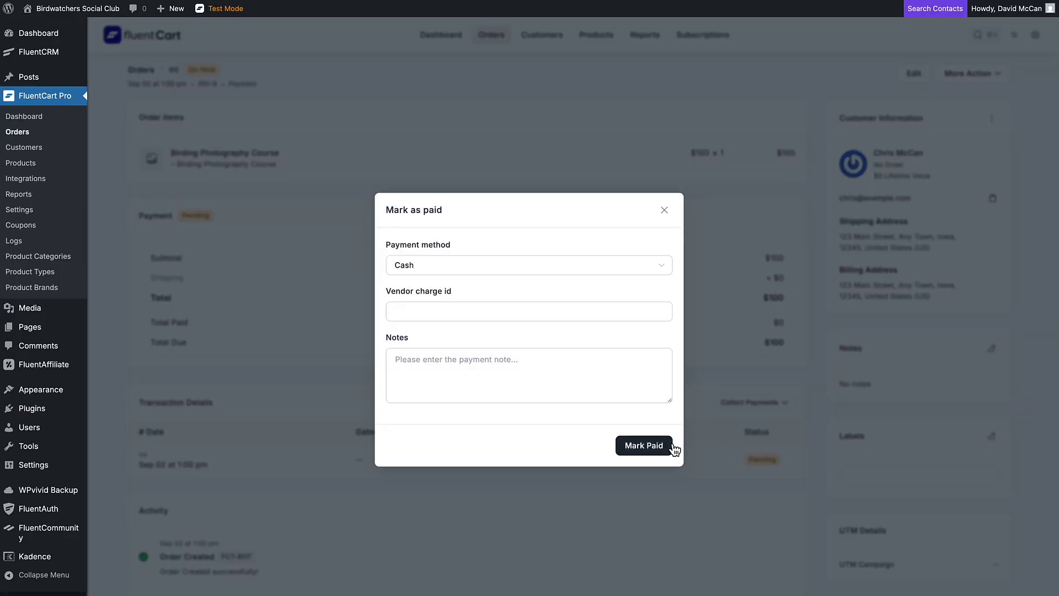
{"action": "left_click", "coordinate": [656, 446]}
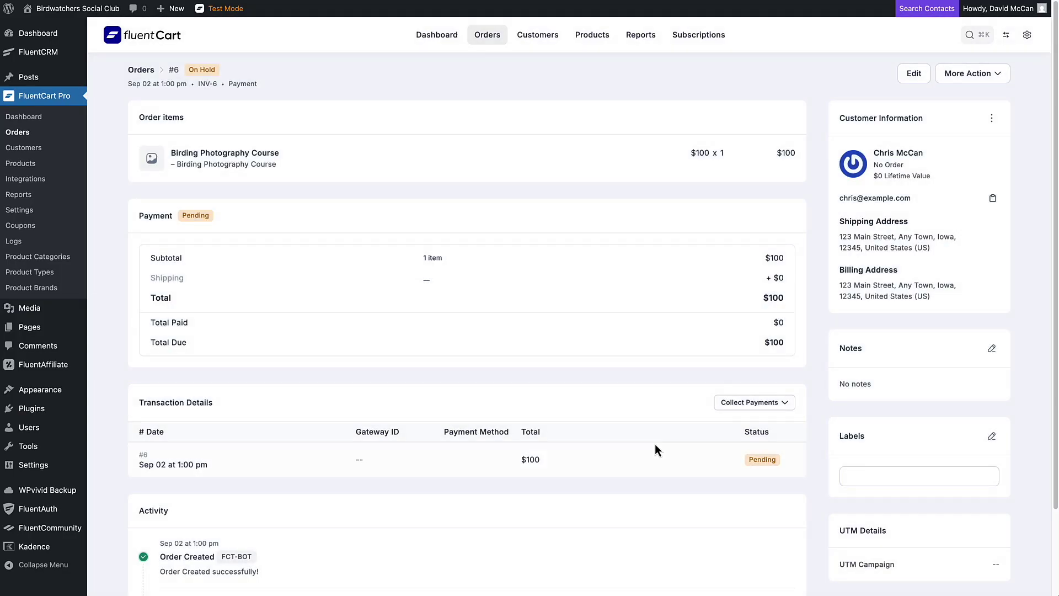
{"action": "scroll", "coordinate": [425, 204], "scroll_direction": "down", "scroll_amount": 2}
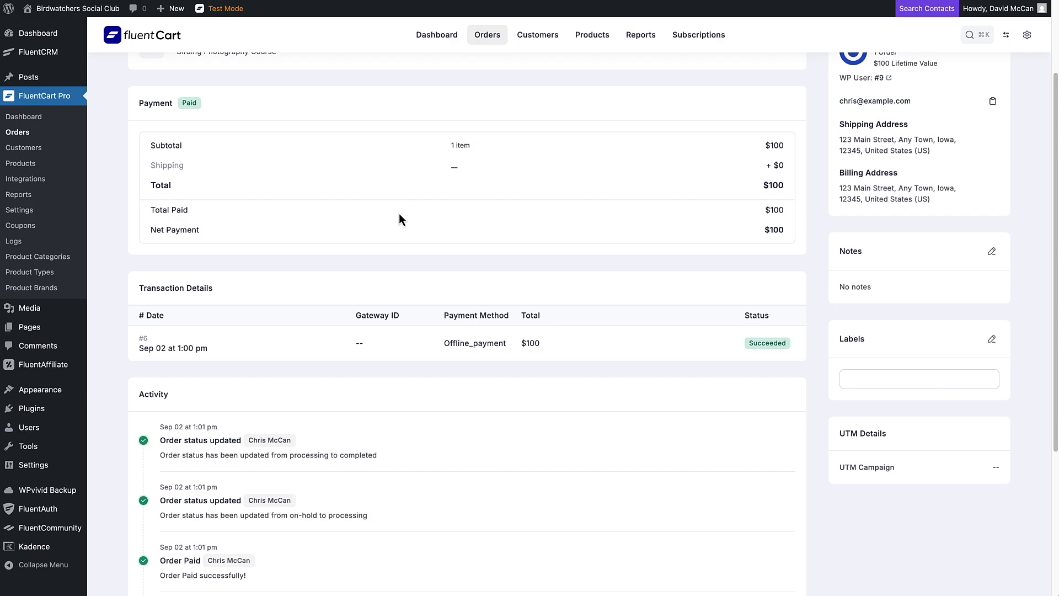
Step: From the FluentAffiliate dashboard's Referrals list, open referral #3 with its unpaid USD 20 commission
{"action": "mouse_move", "coordinate": [55, 365]}
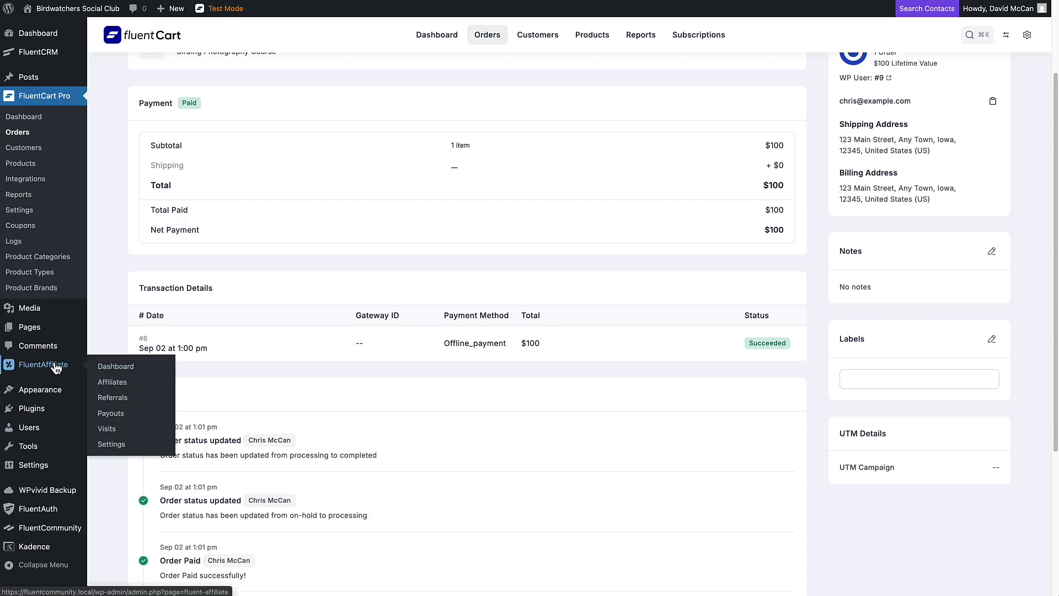
{"action": "left_click", "coordinate": [144, 367]}
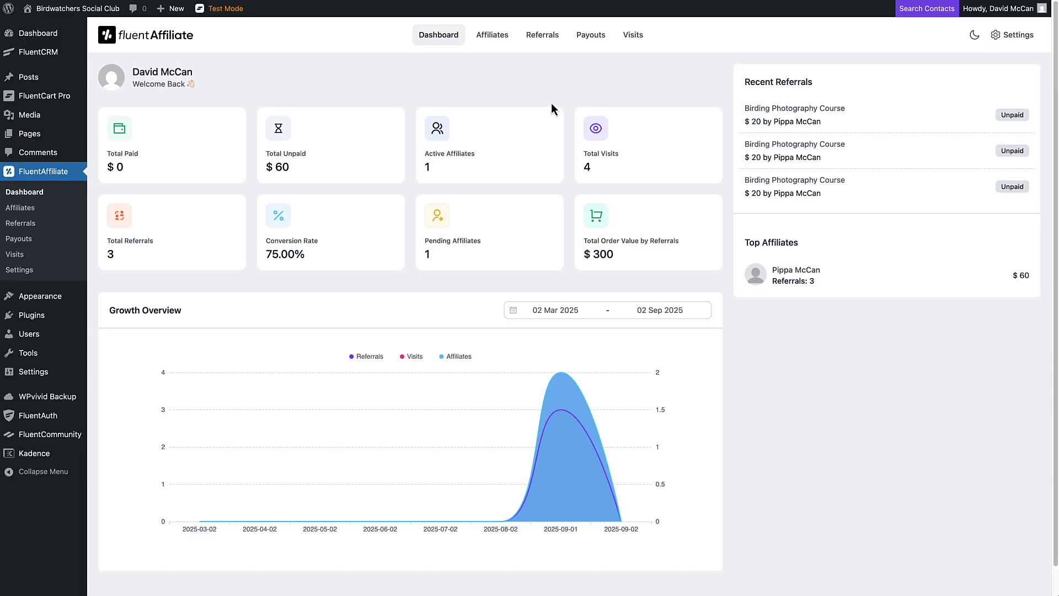
{"action": "left_click", "coordinate": [535, 39]}
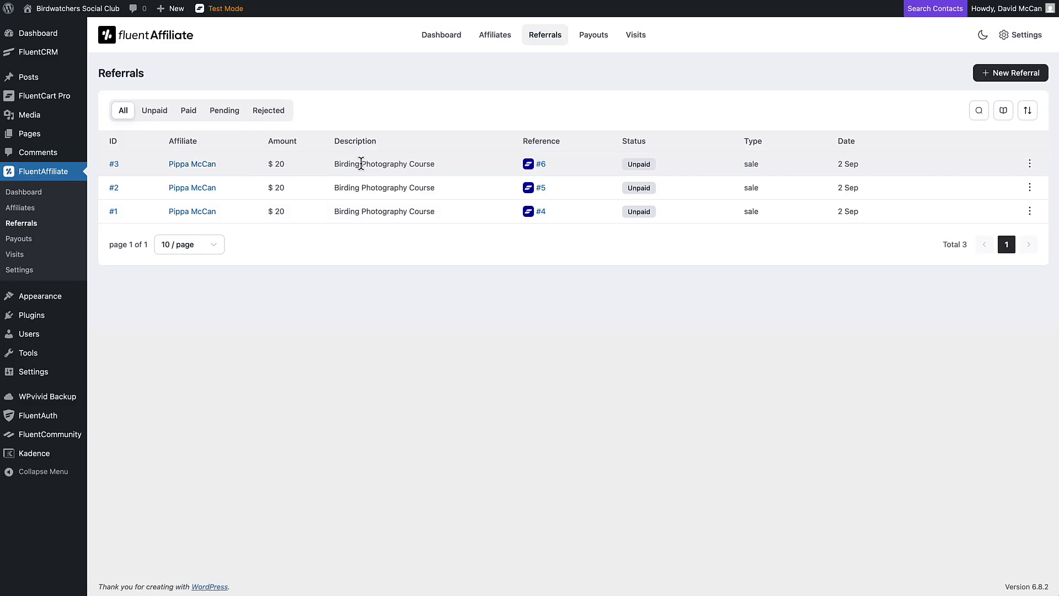
{"action": "left_click", "coordinate": [115, 164]}
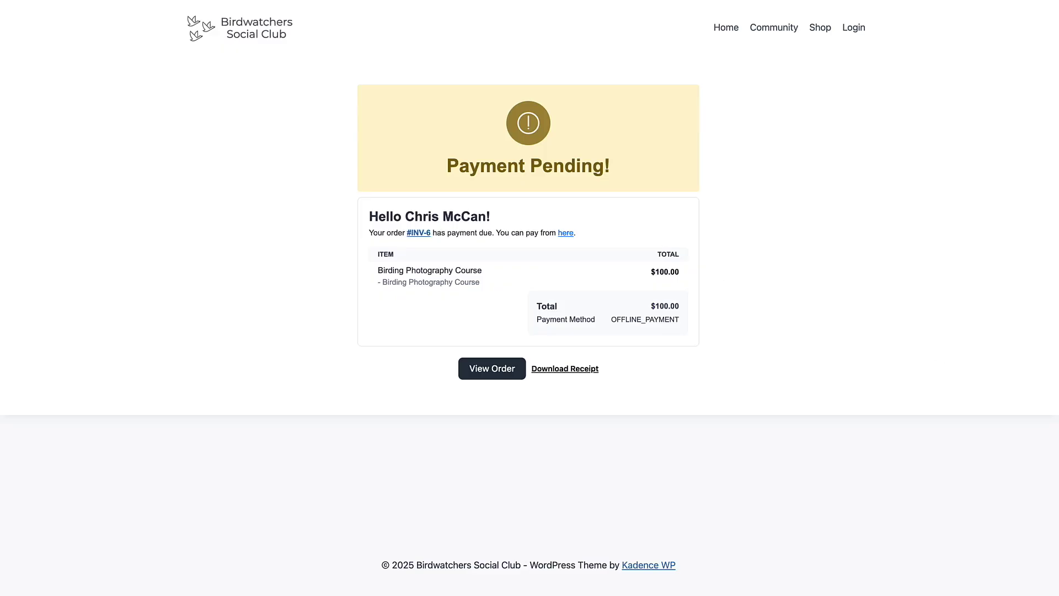
Step: Reload the order page to show Purchase Successful, then view the home page's HTML source
{"action": "key", "text": "super+r"}
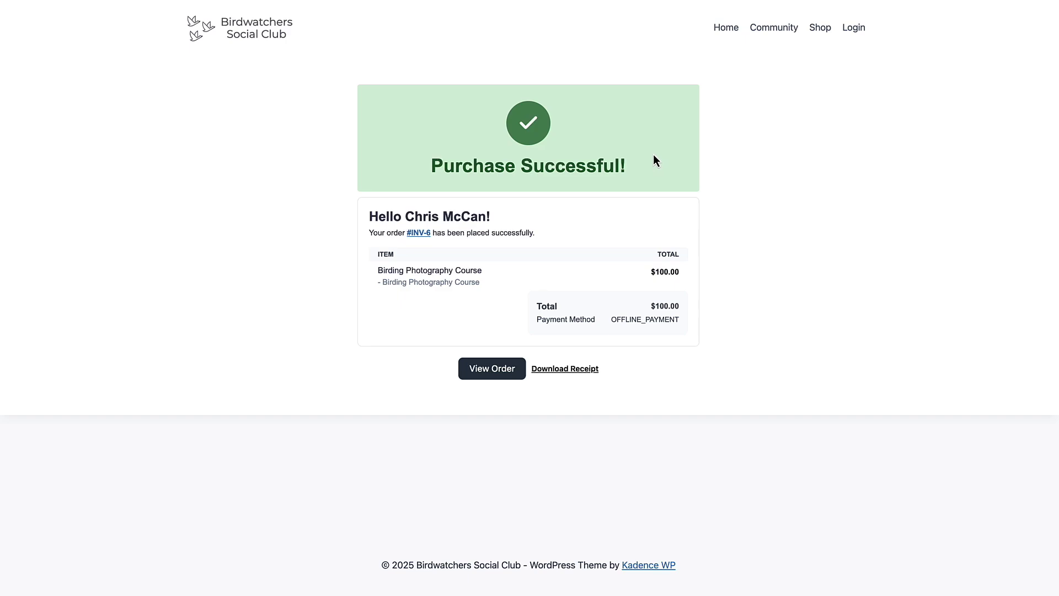
{"action": "left_click", "coordinate": [268, 34]}
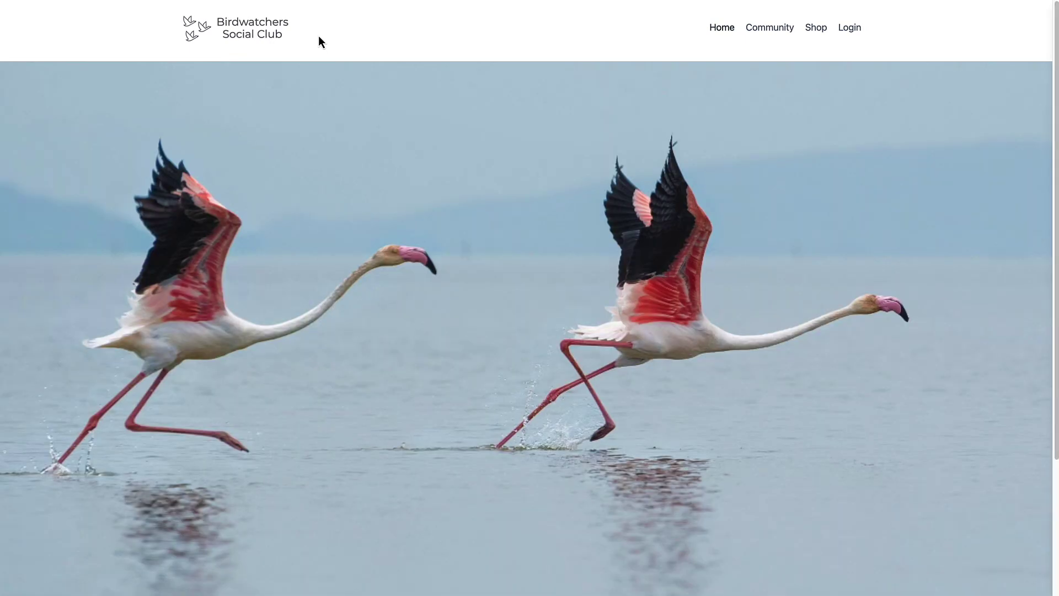
{"action": "key", "text": "alt+super+u"}
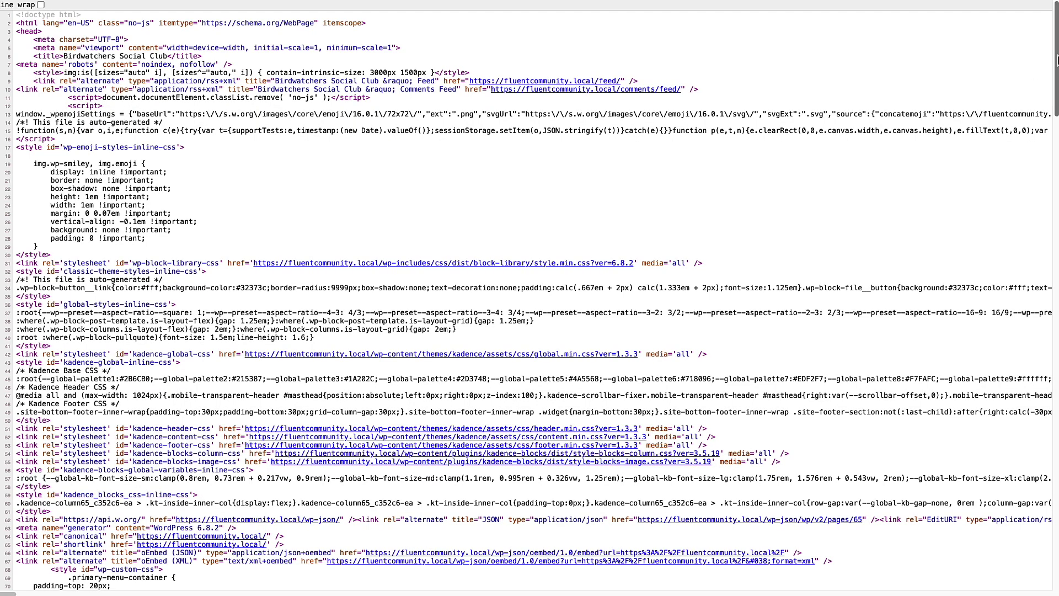
Step: Scroll the source down to the fluent_aff.js tracking script, then close the source view
{"action": "left_click_drag", "start_coordinate": [1055, 61], "coordinate": [1056, 345]}
{"action": "scroll", "coordinate": [629, 484], "scroll_direction": "down", "scroll_amount": 15}
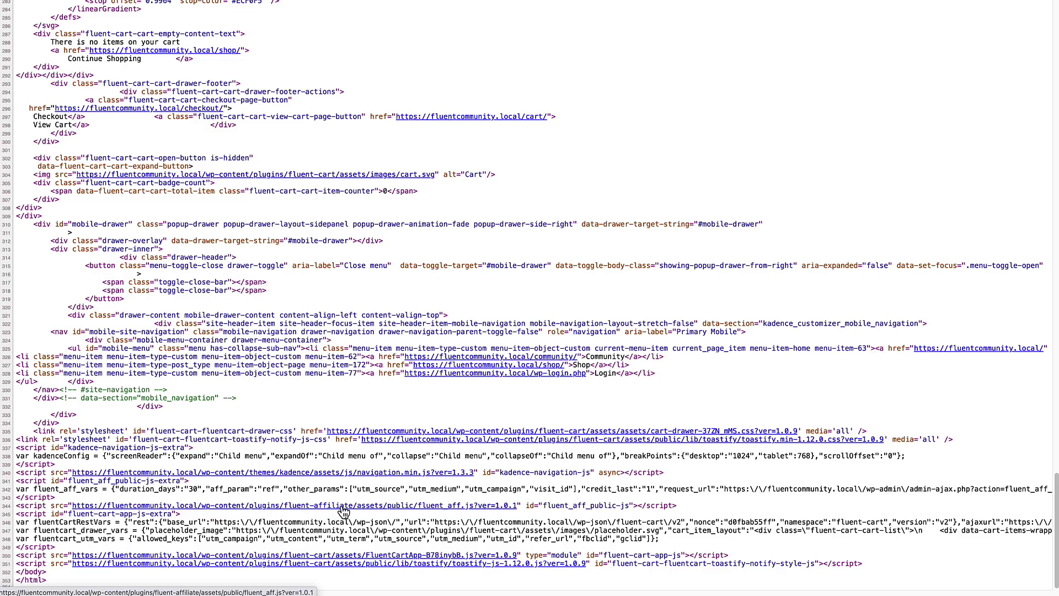
{"action": "key", "text": "ctrl+w"}
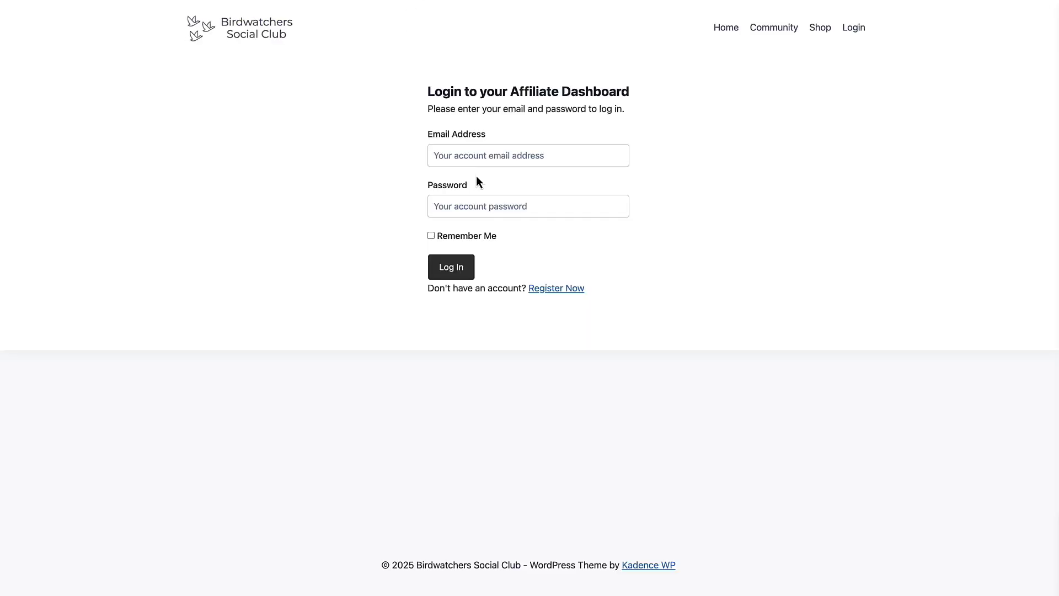
Step: Sign in to the affiliate portal with the affiliate's e-mail and password, showing $60 unpaid
{"action": "left_click", "coordinate": [481, 157]}
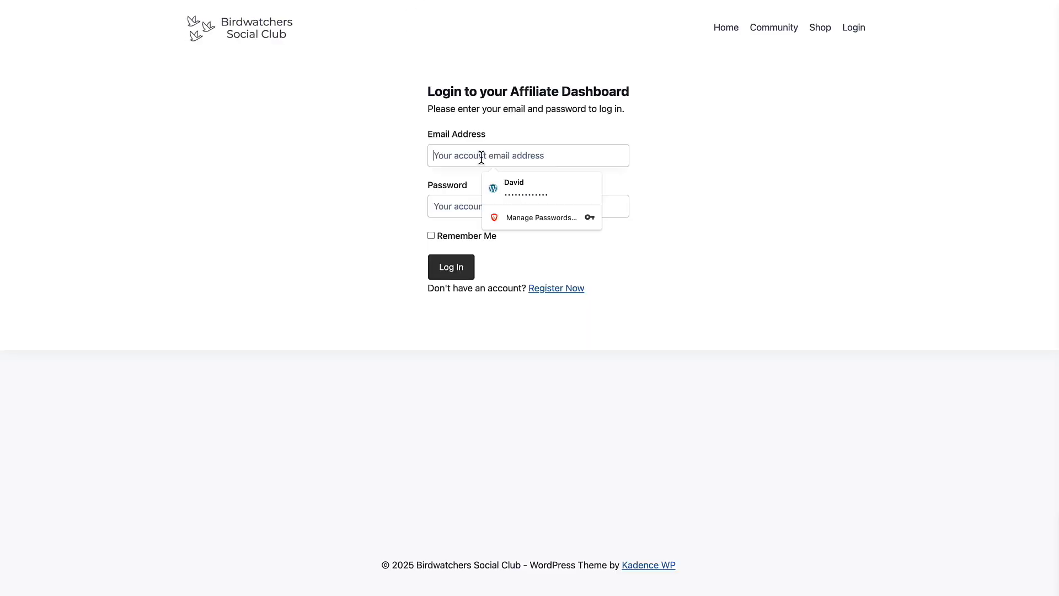
{"action": "type", "text": "pippa@examp"}
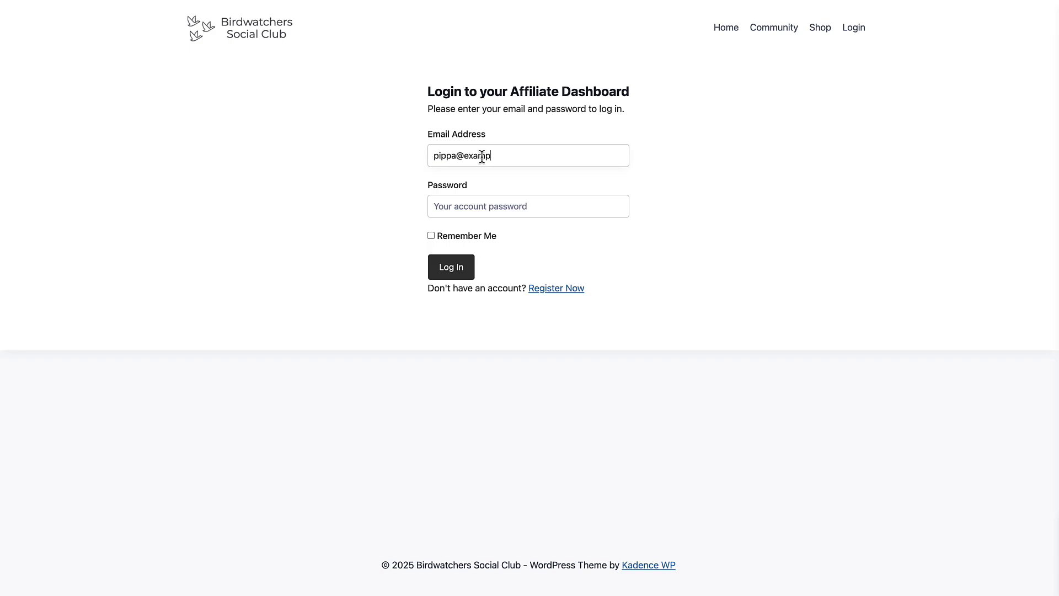
{"action": "type", "text": "le.com"}
{"action": "key", "text": "Tab"}
{"action": "key", "text": "Tab"}
{"action": "type", "text": "••••••"}
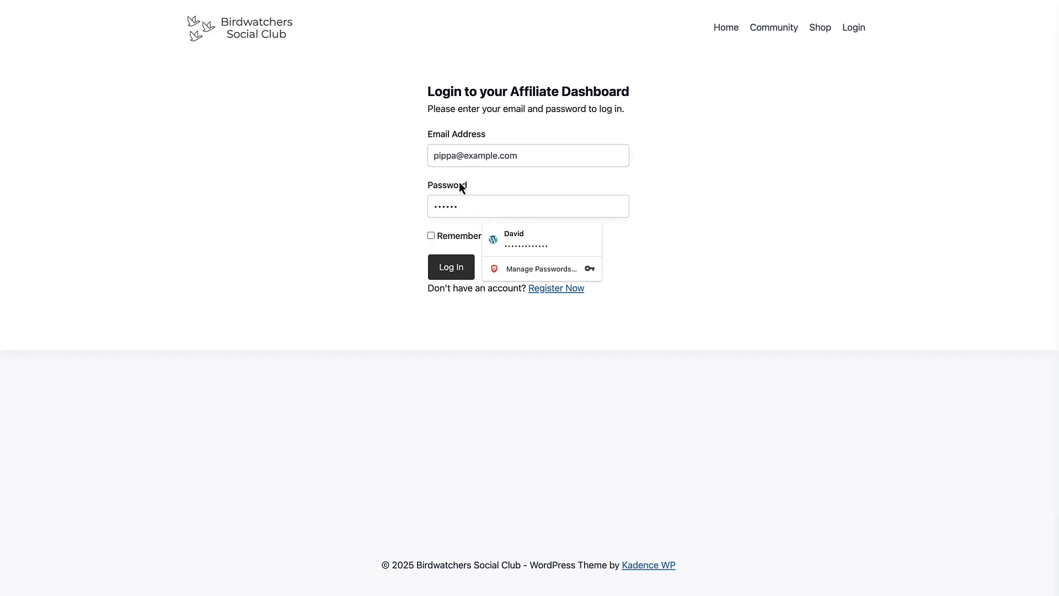
{"action": "left_click", "coordinate": [451, 267]}
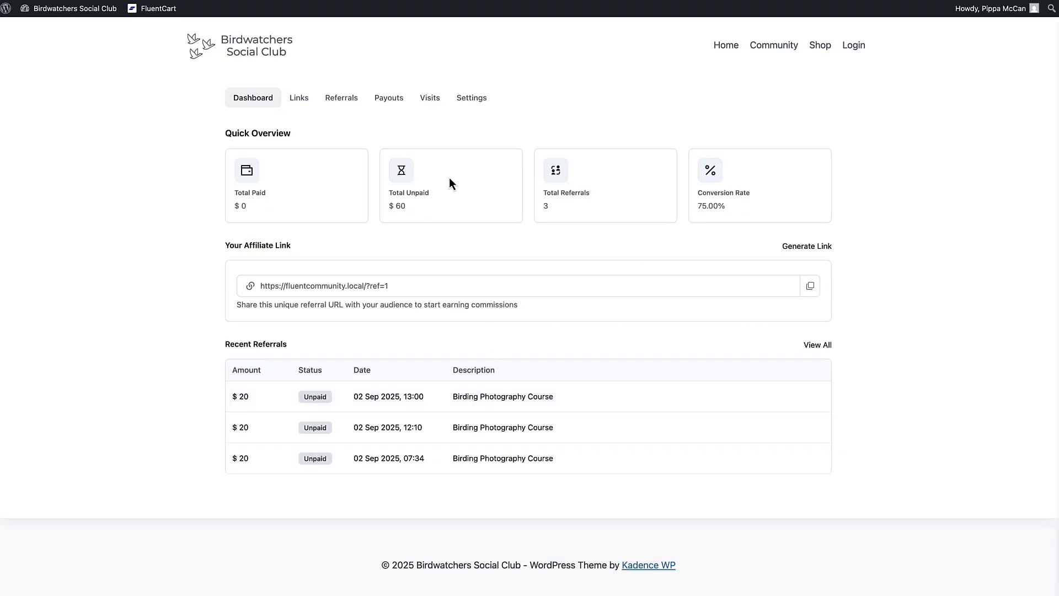
Step: Copy the affiliate referral link from Links, then view the Referrals, Payouts, Visits and Settings tabs
{"action": "left_click", "coordinate": [313, 104]}
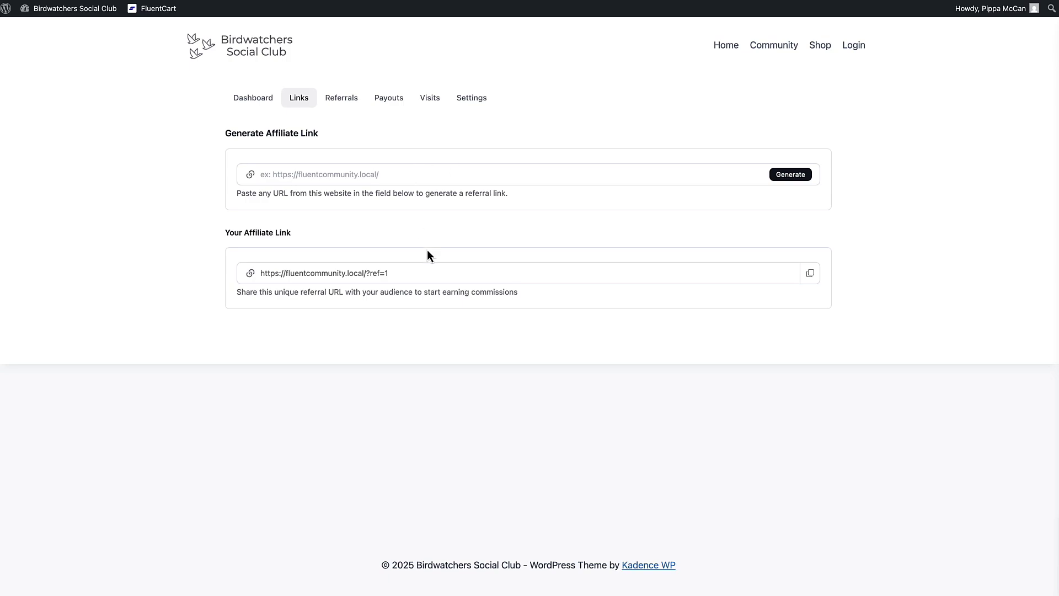
{"action": "left_click", "coordinate": [811, 273]}
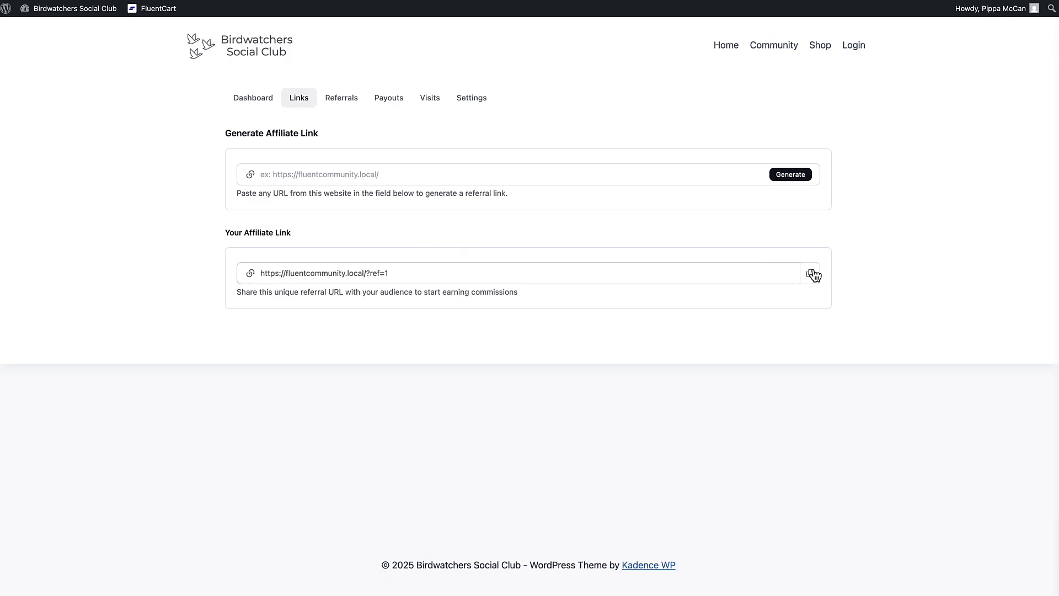
{"action": "left_click", "coordinate": [351, 100]}
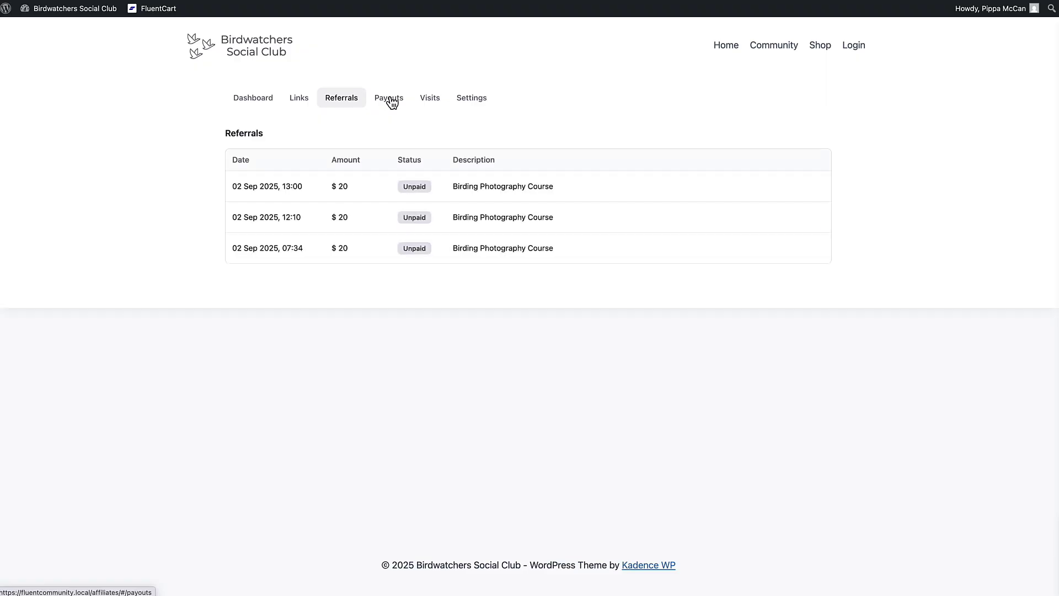
{"action": "left_click", "coordinate": [392, 102]}
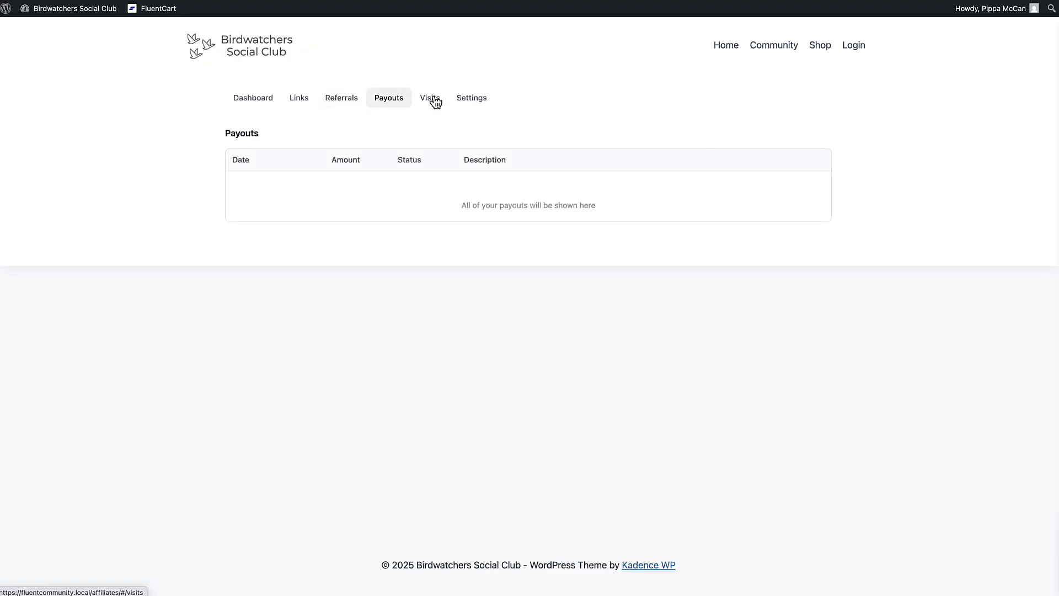
{"action": "left_click", "coordinate": [435, 102]}
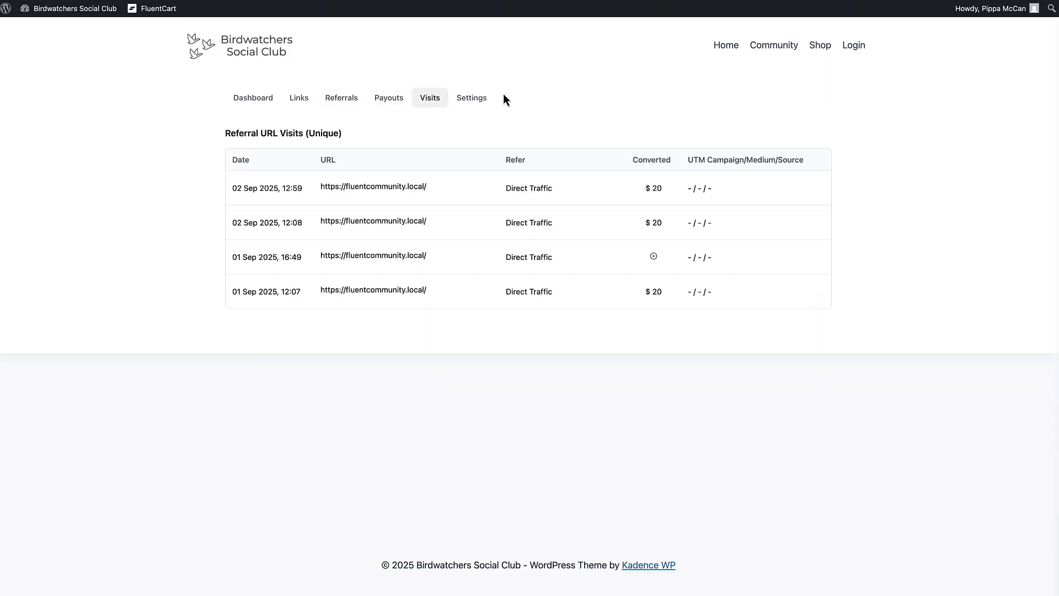
{"action": "left_click", "coordinate": [485, 103]}
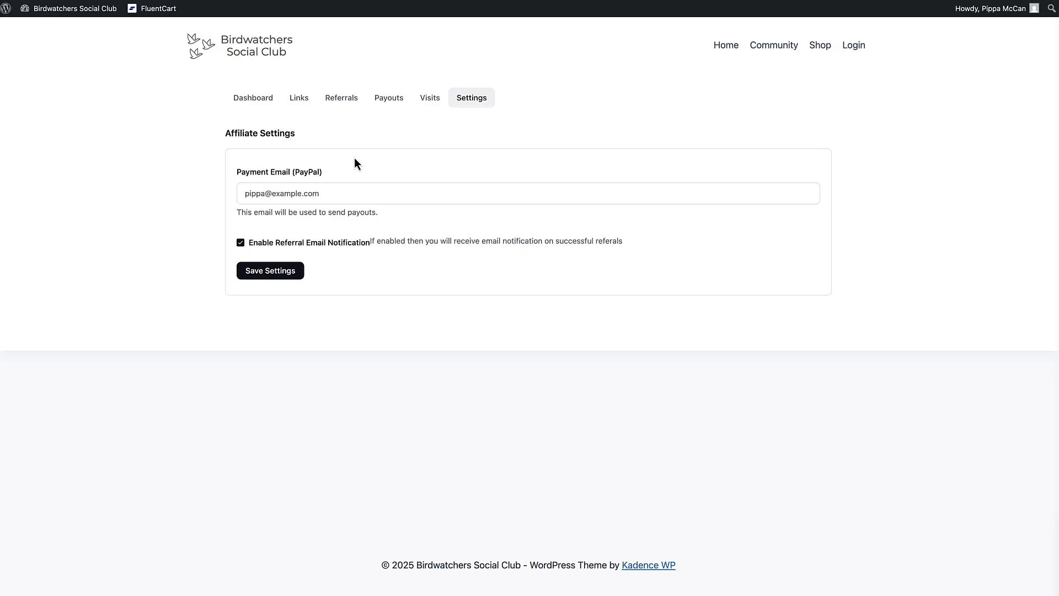
{"action": "mouse_move", "coordinate": [987, 11]}
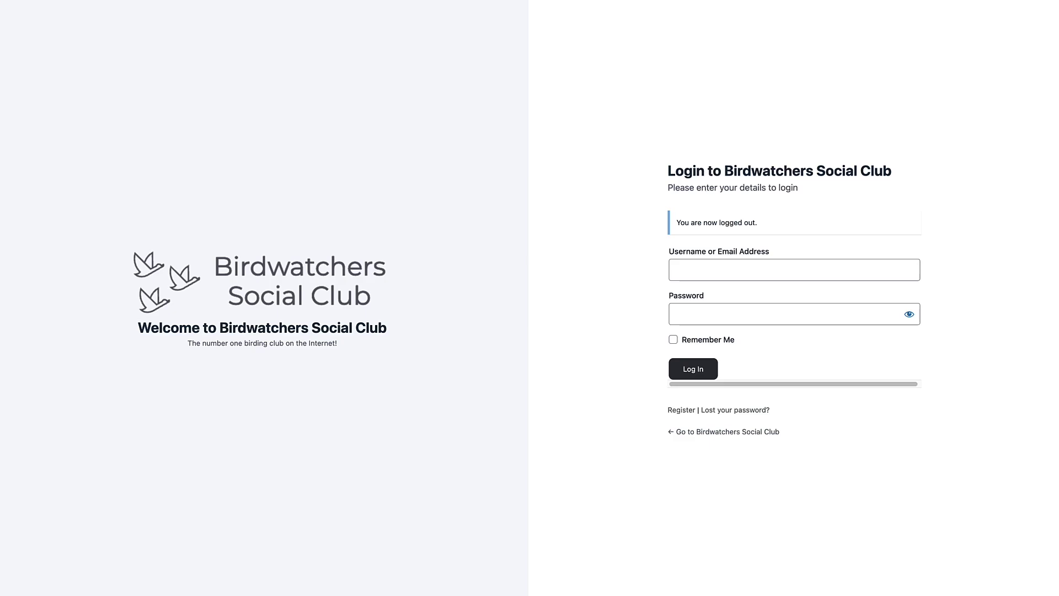
Step: Go to the /affiliates dashboard page and select the login email field
{"action": "type", "text": "affi"}
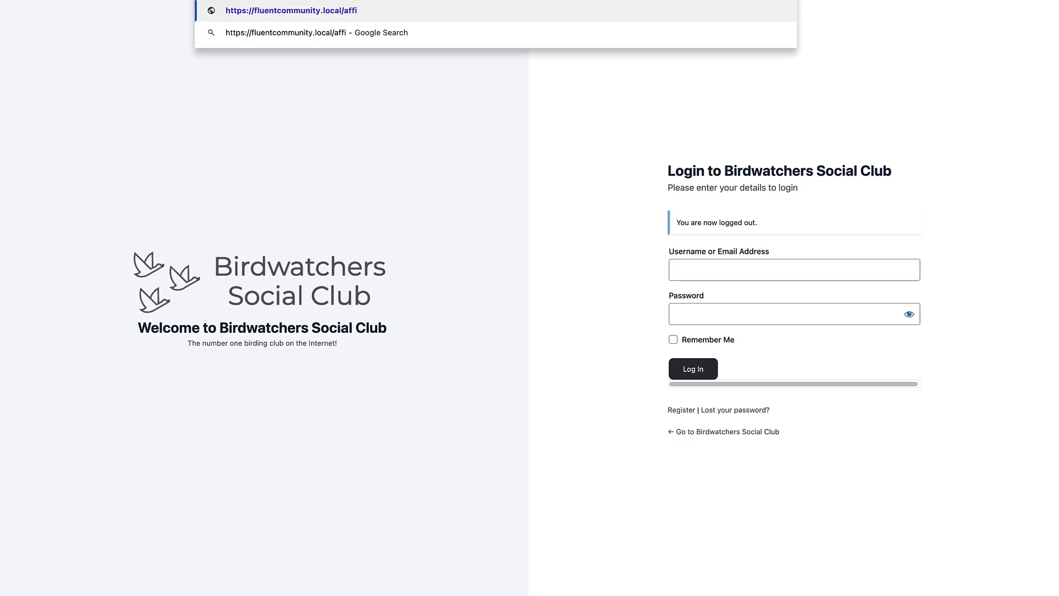
{"action": "key", "text": "Return"}
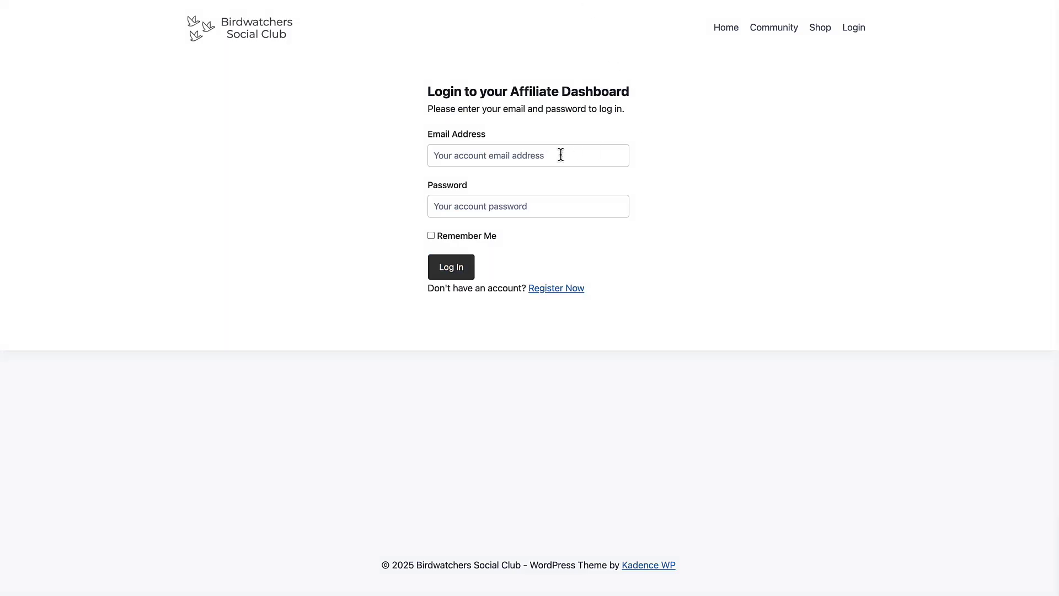
{"action": "left_click", "coordinate": [551, 156]}
{"action": "left_click", "coordinate": [657, 128]}
{"action": "left_click", "coordinate": [430, 155]}
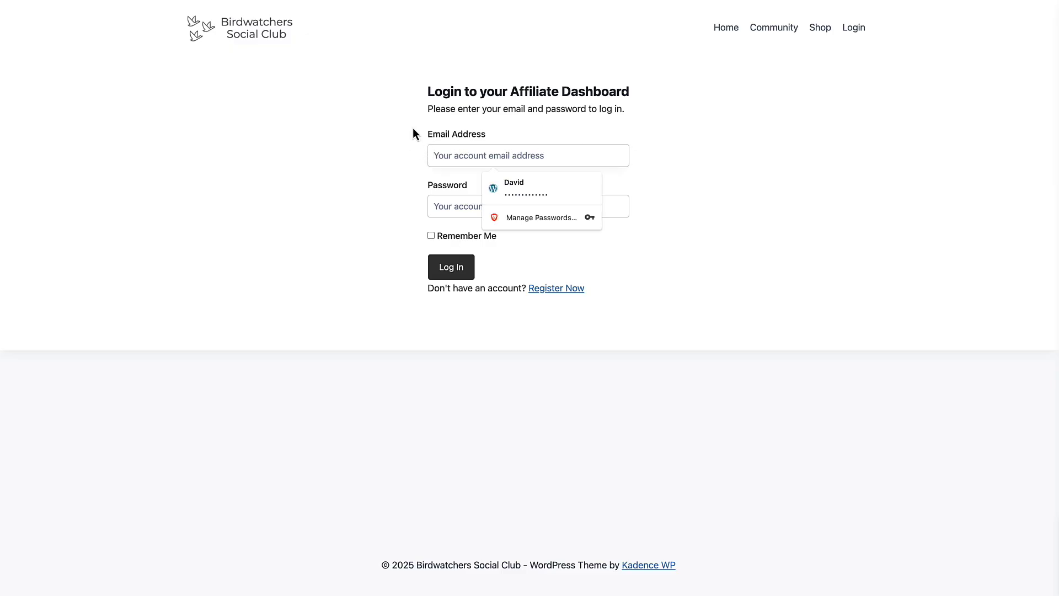
Step: Sign in with the new user's email and password to reach the Affiliate Registration form
{"action": "type", "text": "matt"}
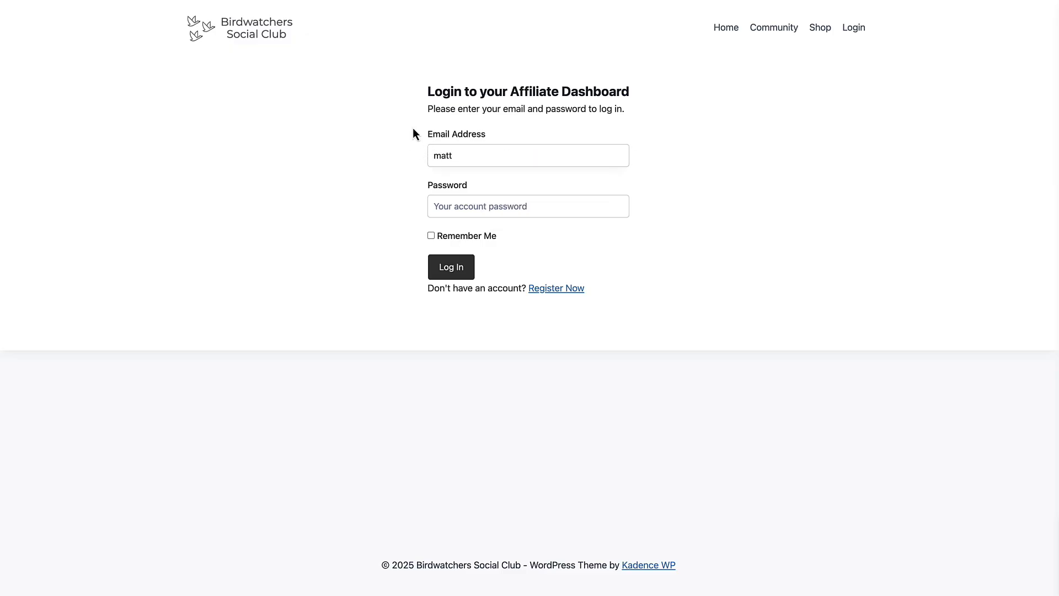
{"action": "type", "text": "@"}
{"action": "type", "text": "be"}
{"action": "key", "text": "ctrl+a"}
{"action": "key", "text": "BackSpace"}
{"action": "type", "text": "matt@example.com"}
{"action": "key", "text": "Tab"}
{"action": "type", "text": "*****"}
{"action": "key", "text": "Return"}
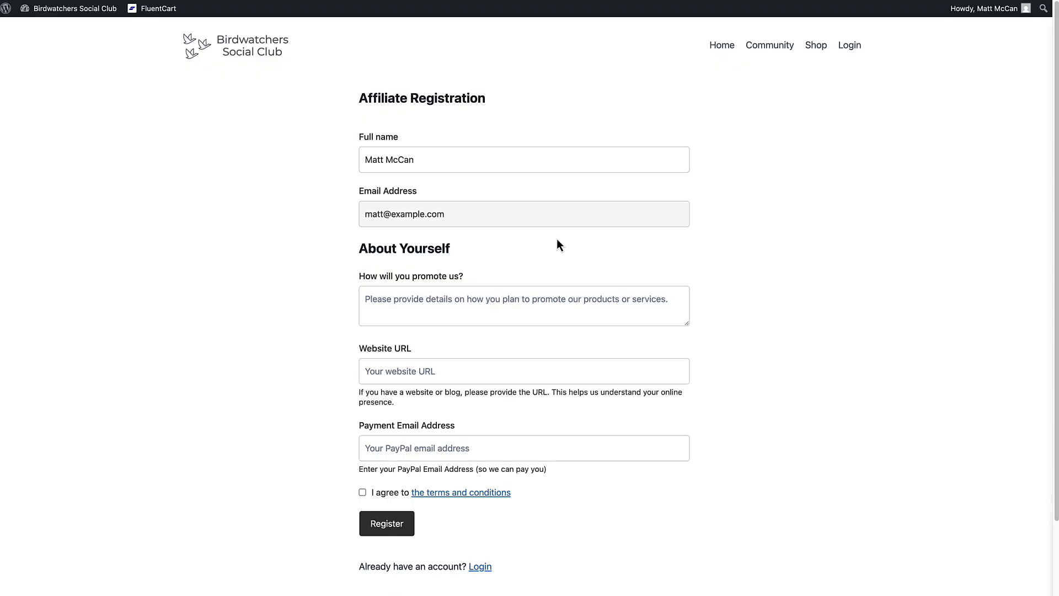
{"action": "scroll", "coordinate": [557, 244], "scroll_direction": "down", "scroll_amount": 1}
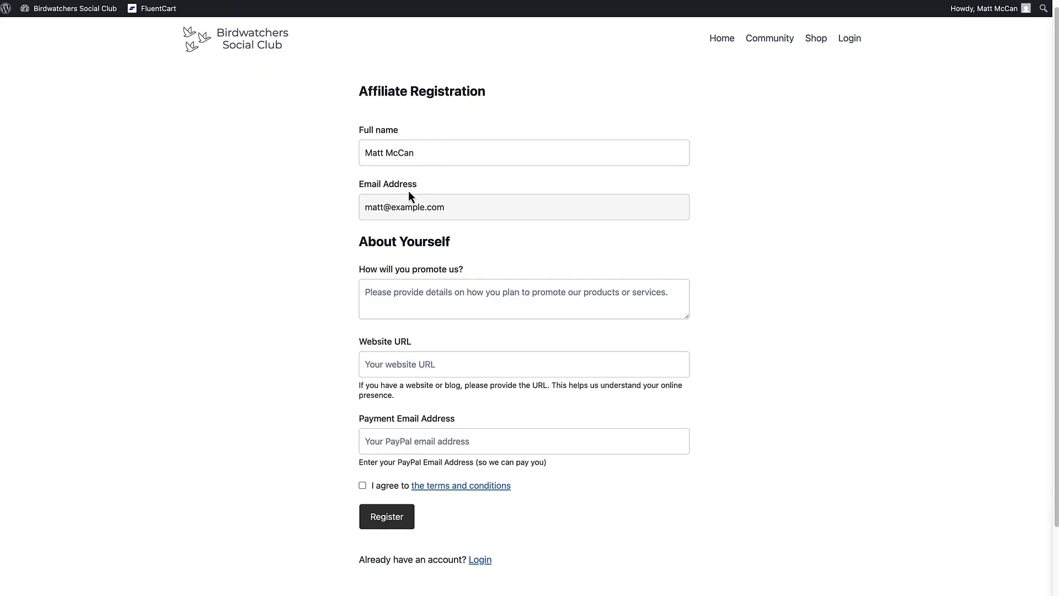